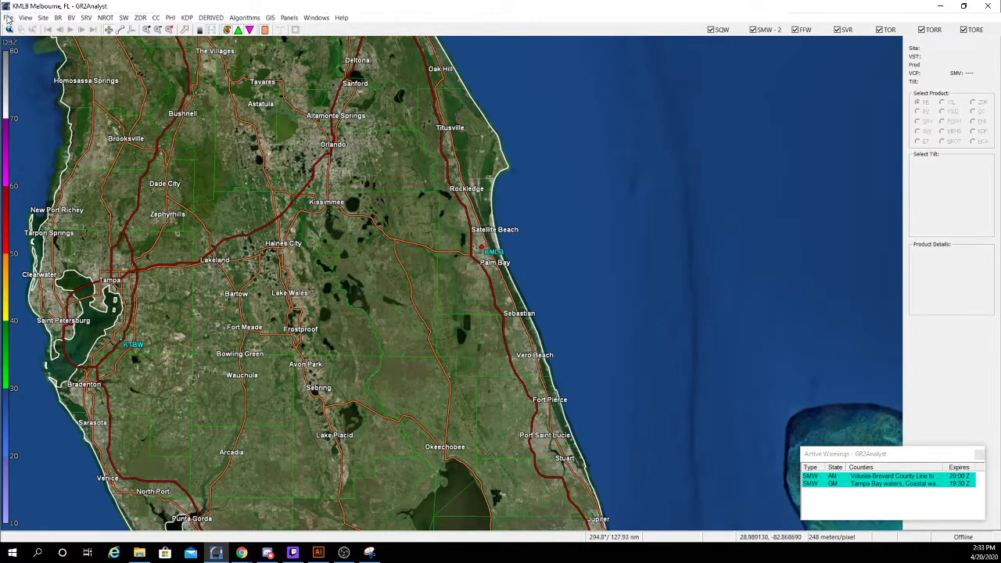
Review the Level2 source, polling interval, file retention and in-memory volume settings in the polling configuration.
click(8, 17)
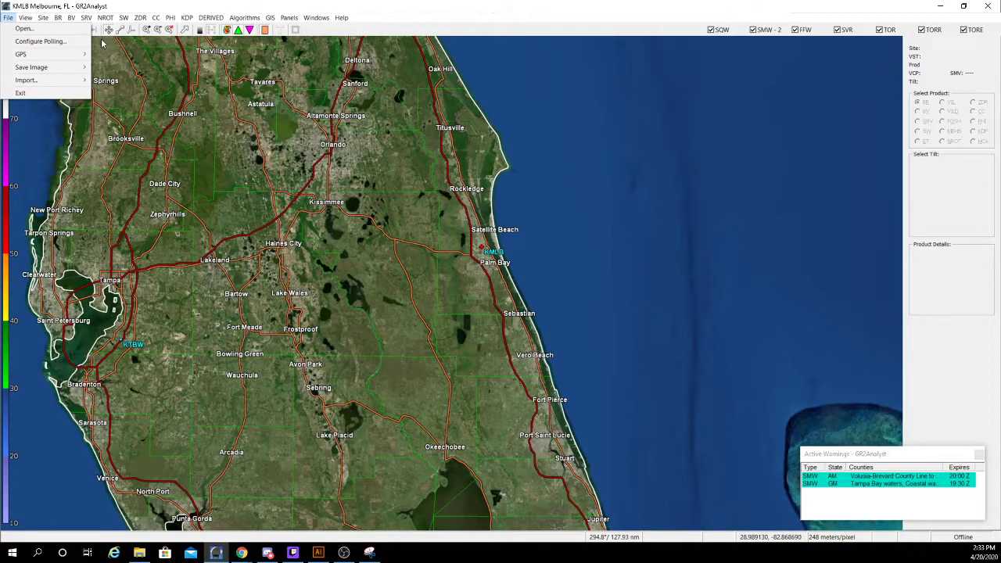
click(42, 41)
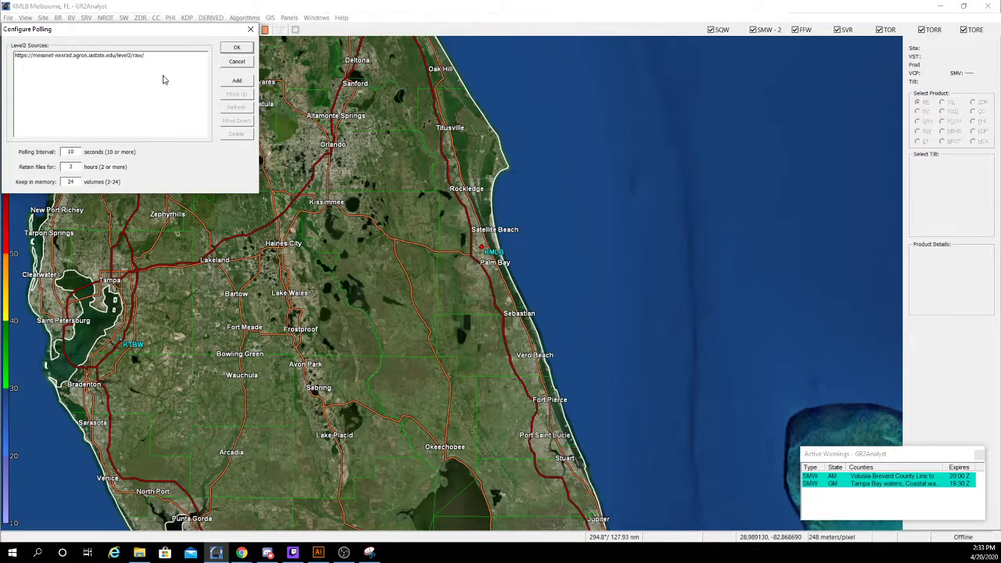
click(234, 47)
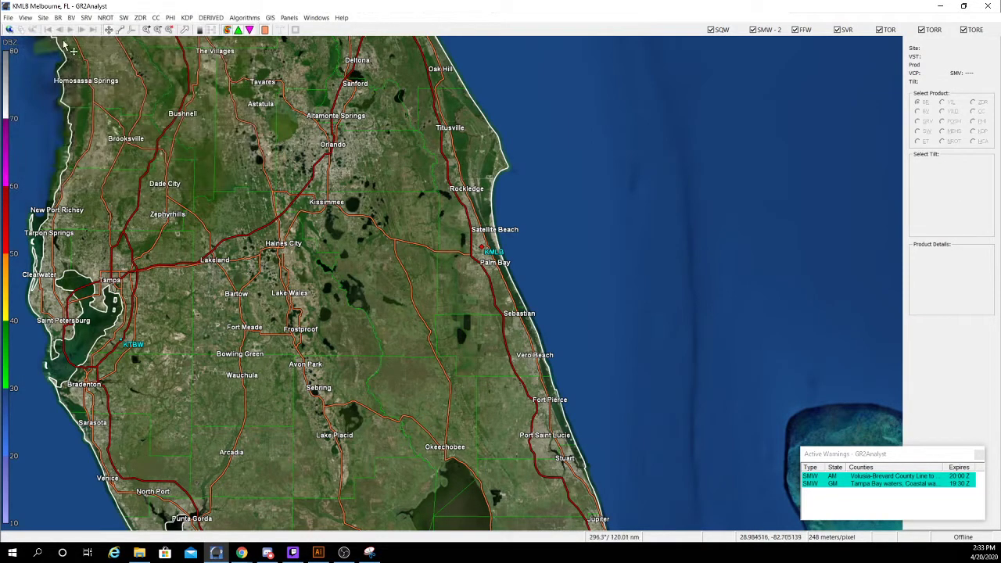
click(8, 18)
click(25, 41)
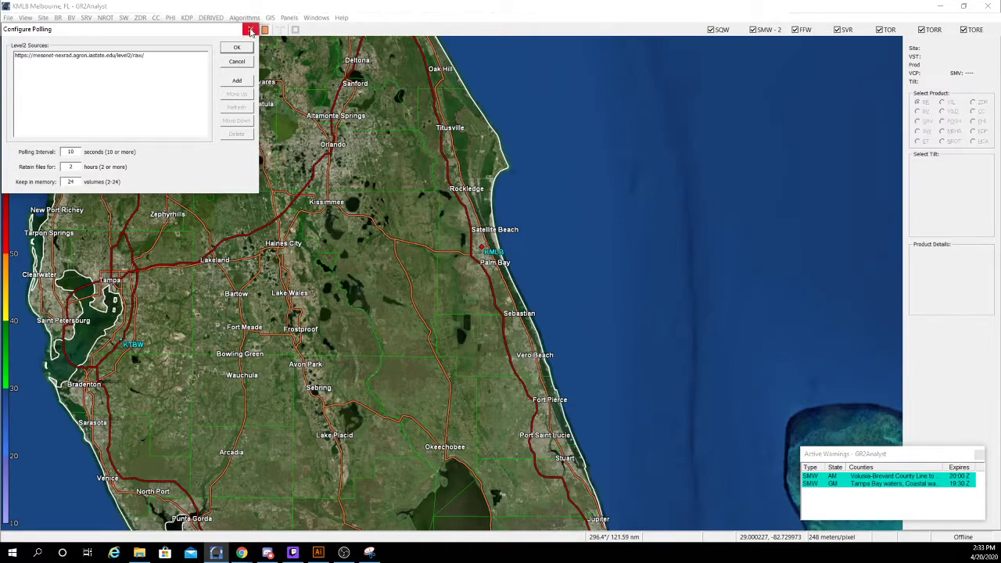
click(250, 29)
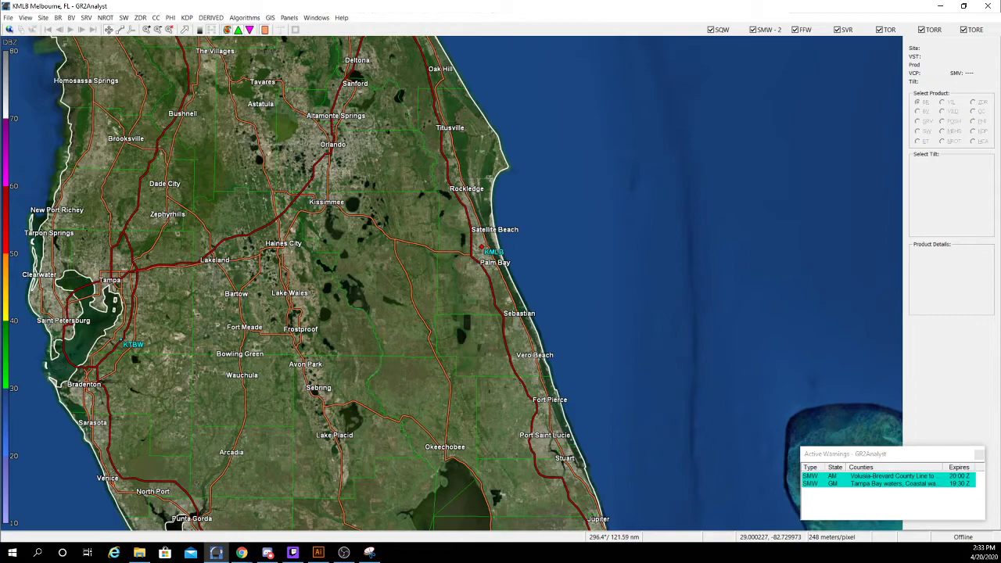
Start live polling of the KMLB Melbourne radar to load base reflectivity over Florida.
click(8, 18)
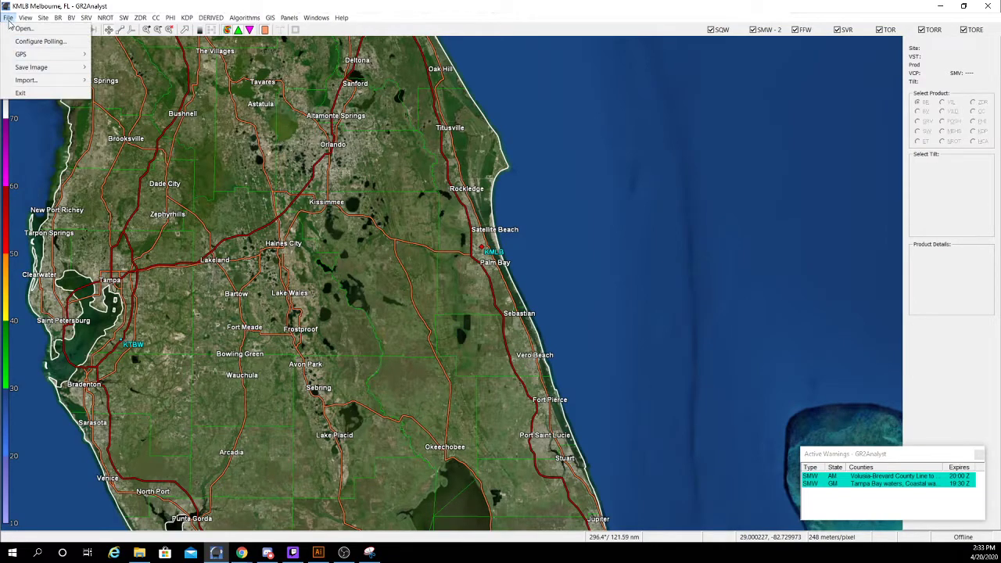
click(10, 27)
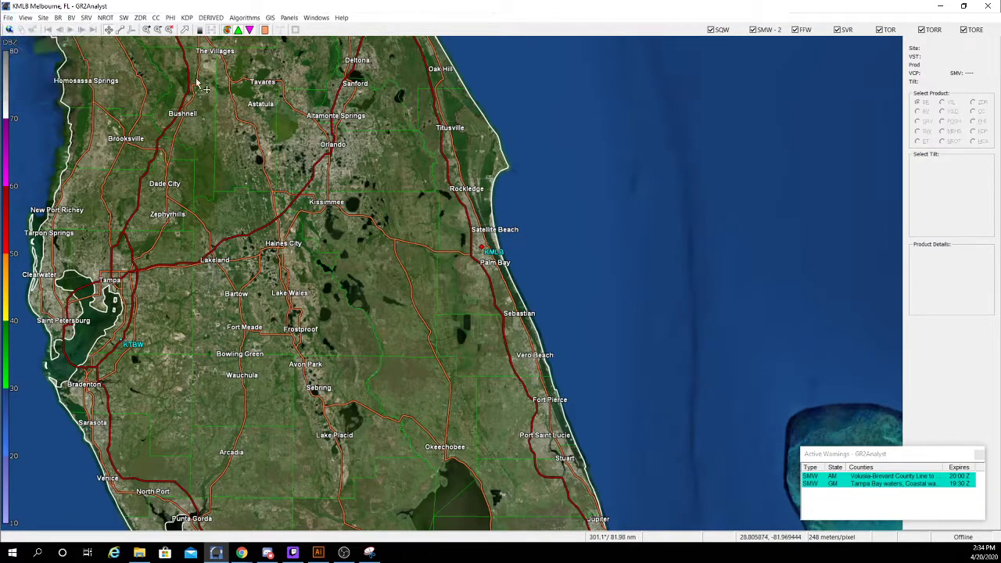
drag(261, 249, 306, 259)
scroll(304, 257, down, 2)
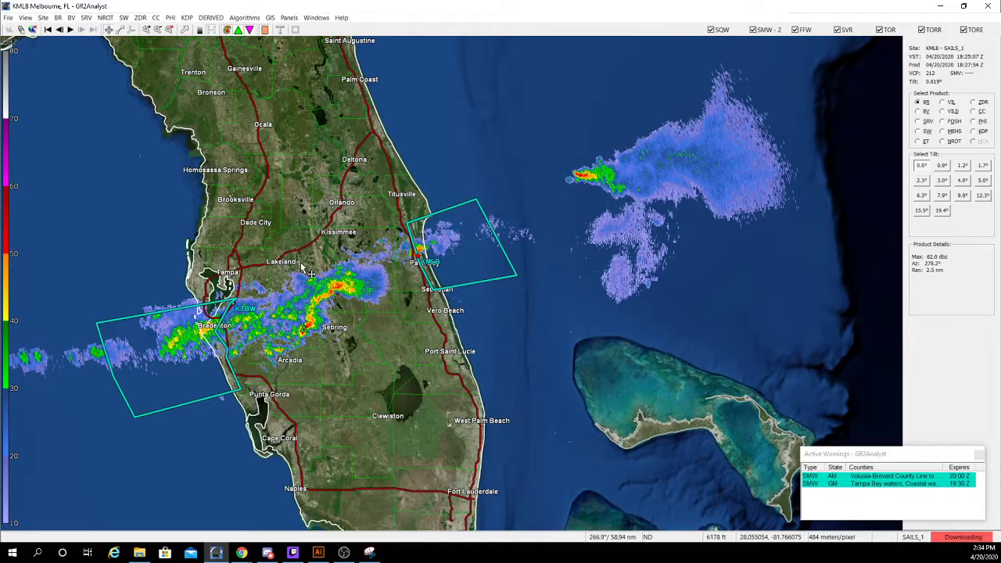
Examine the base reflectivity echoes and the marine warning polygons across central Florida and both coasts.
scroll(282, 306, up, 3)
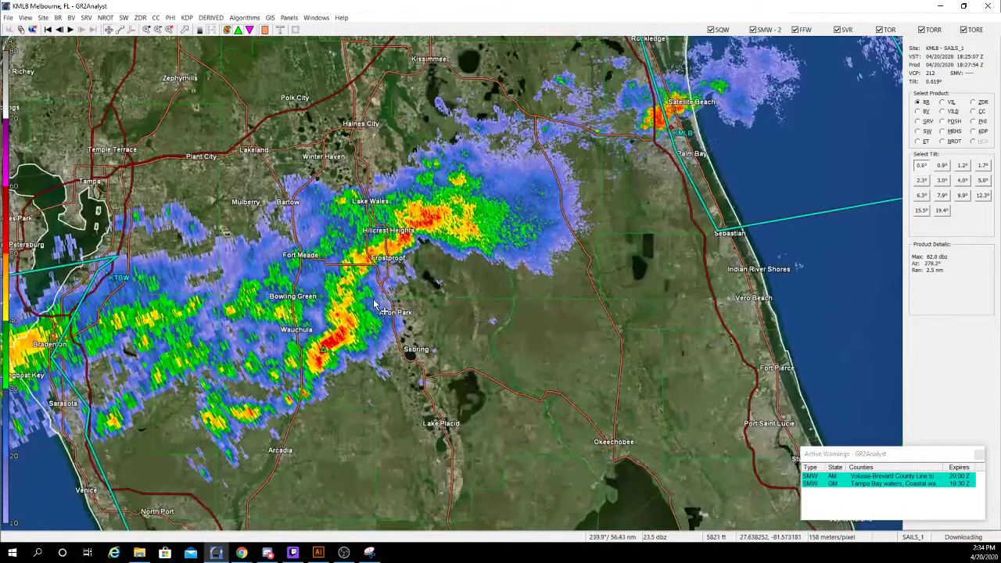
scroll(374, 305, down, 2)
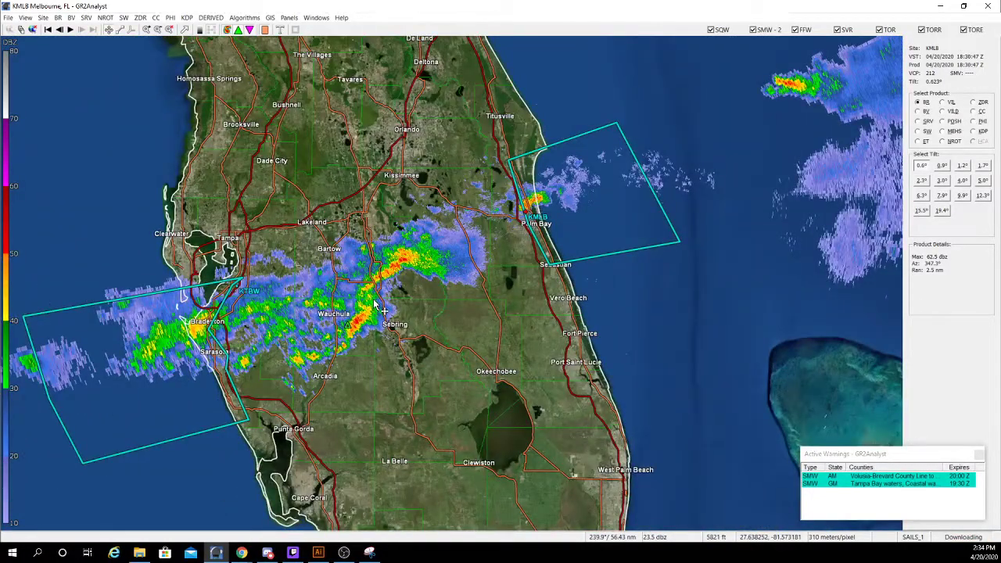
scroll(383, 311, up, 3)
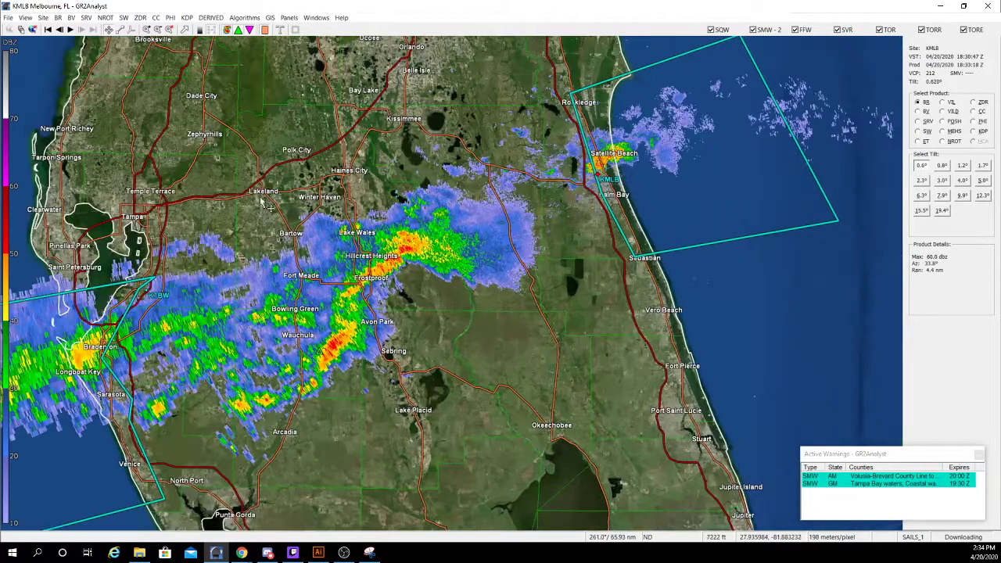
scroll(442, 320, down, 1)
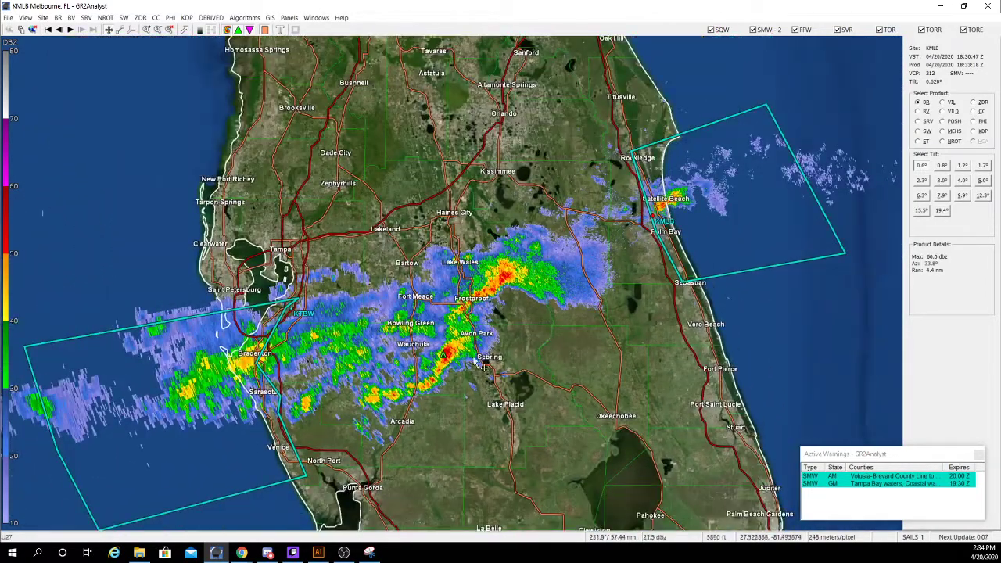
drag(483, 366, 373, 386)
scroll(373, 383, up, 1)
scroll(373, 383, down, 1)
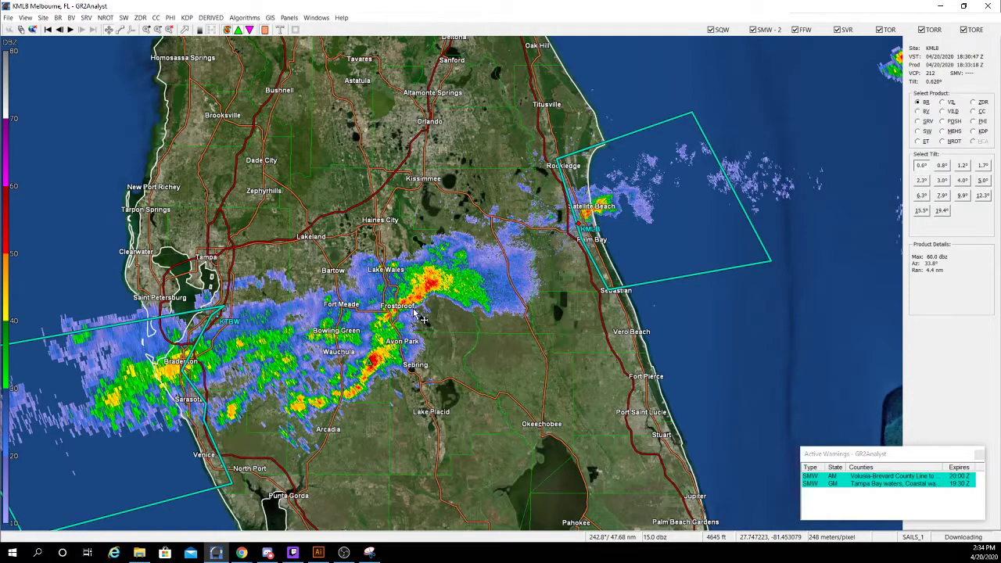
scroll(403, 327, down, 1)
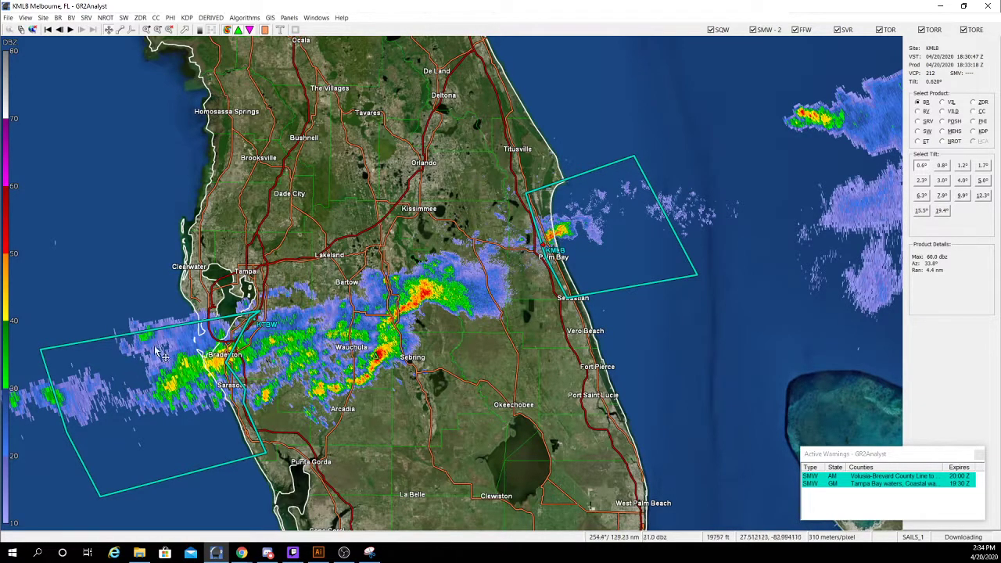
scroll(344, 379, up, 2)
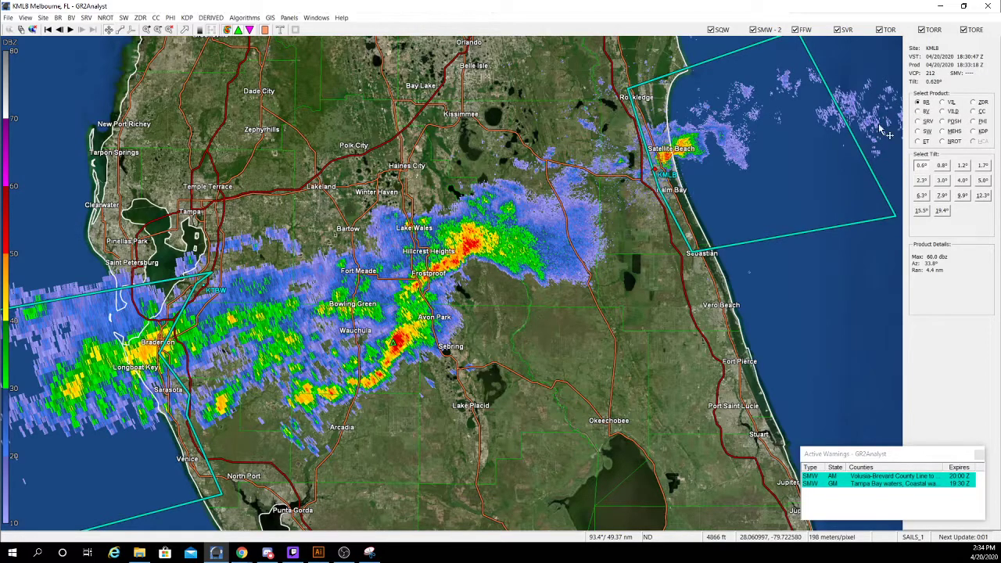
scroll(412, 323, up, 2)
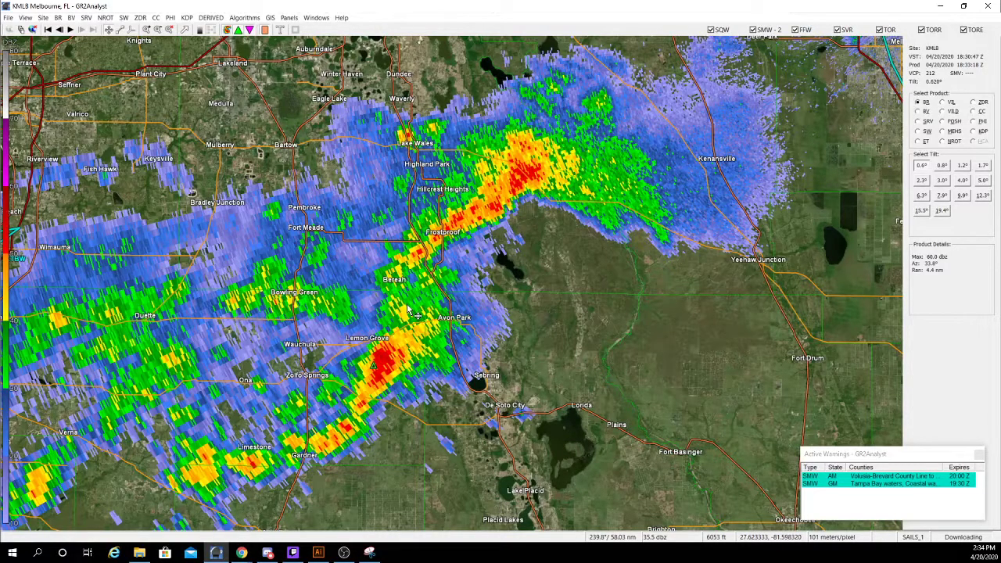
Display base velocity (BV) at the 0.6° tilt and inspect the wind pattern near Frostproof.
click(918, 112)
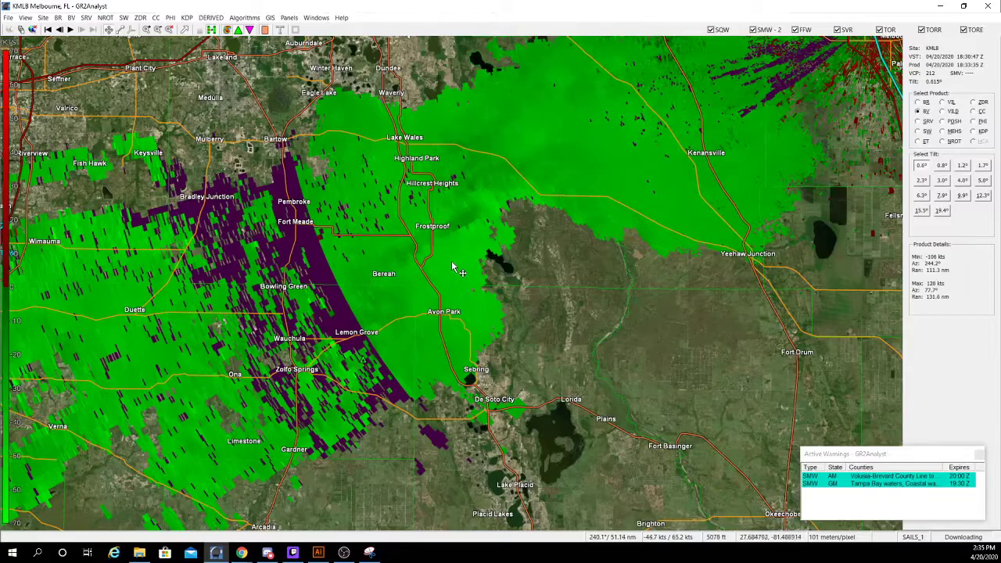
scroll(474, 291, up, 2)
scroll(481, 293, up, 3)
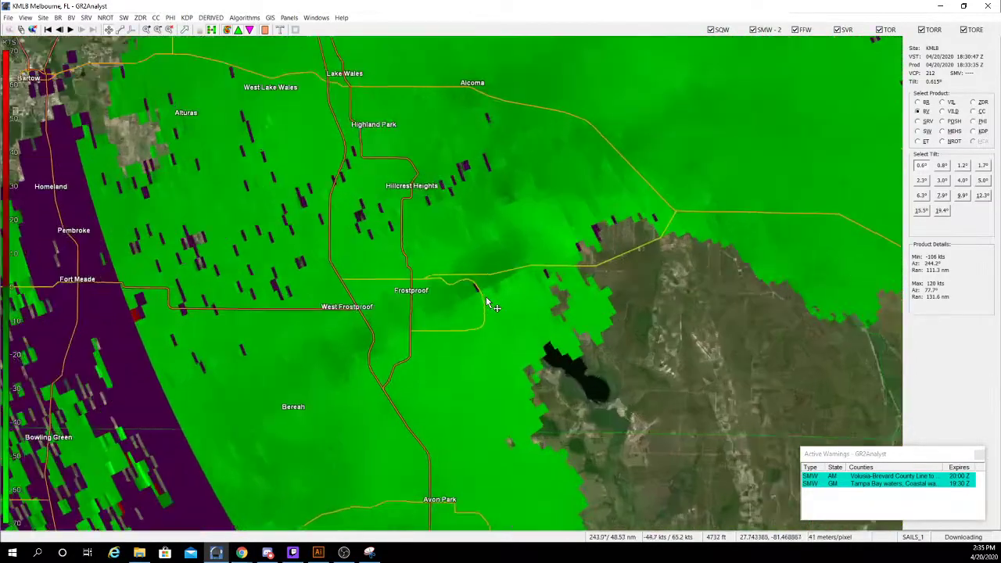
scroll(487, 299, down, 3)
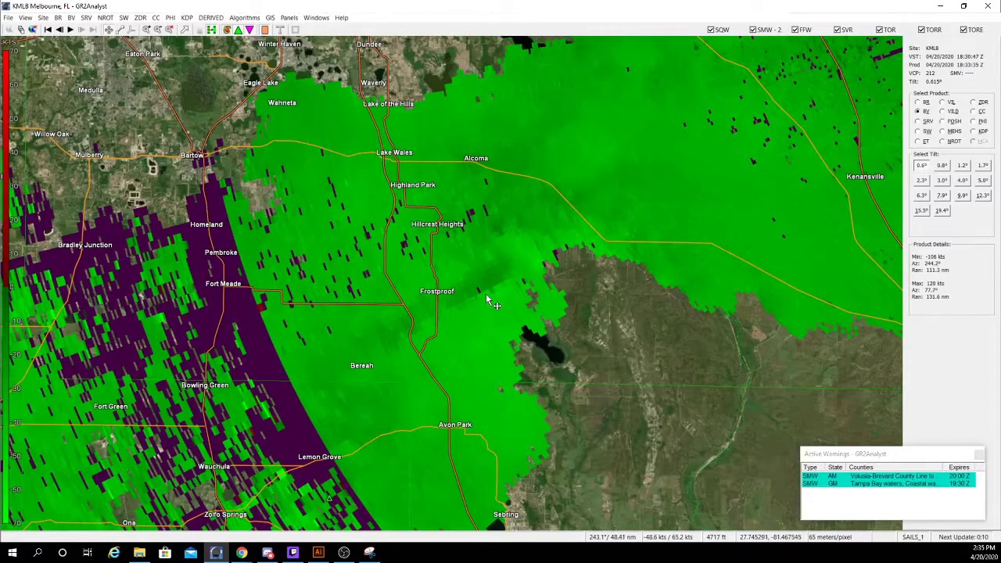
View storm relative velocity (SRV) and spectrum width (SW) for the storm near Frostproof.
key(s)
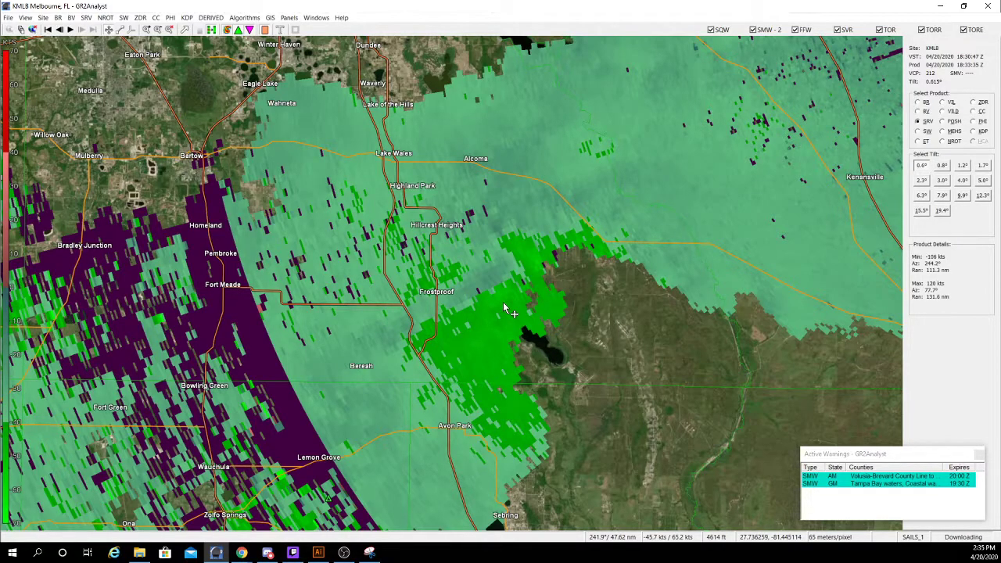
key(w)
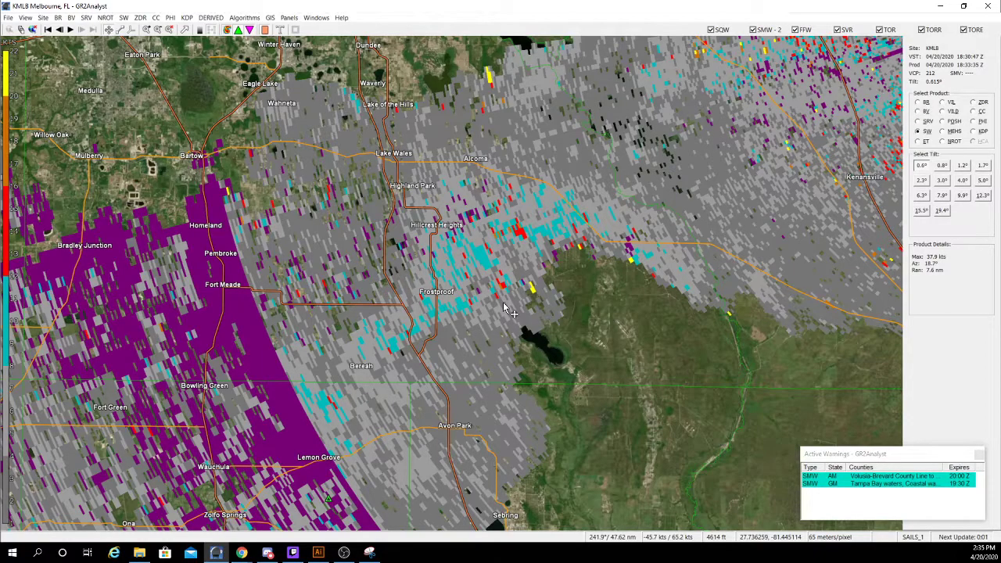
Display echo tops (ET) and inspect the storm heights east of Frostproof and across the surrounding area.
key(e)
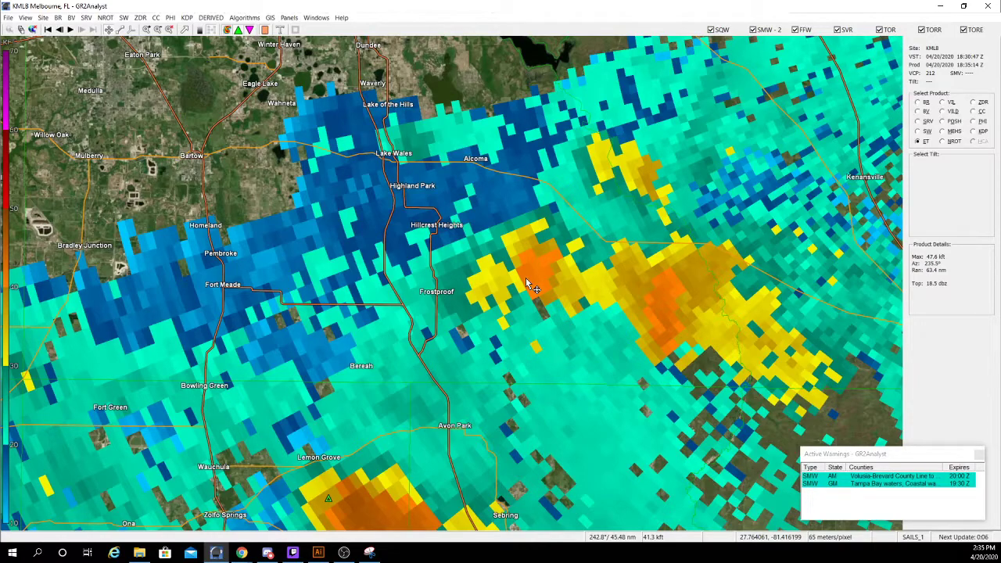
scroll(527, 284, up, 2)
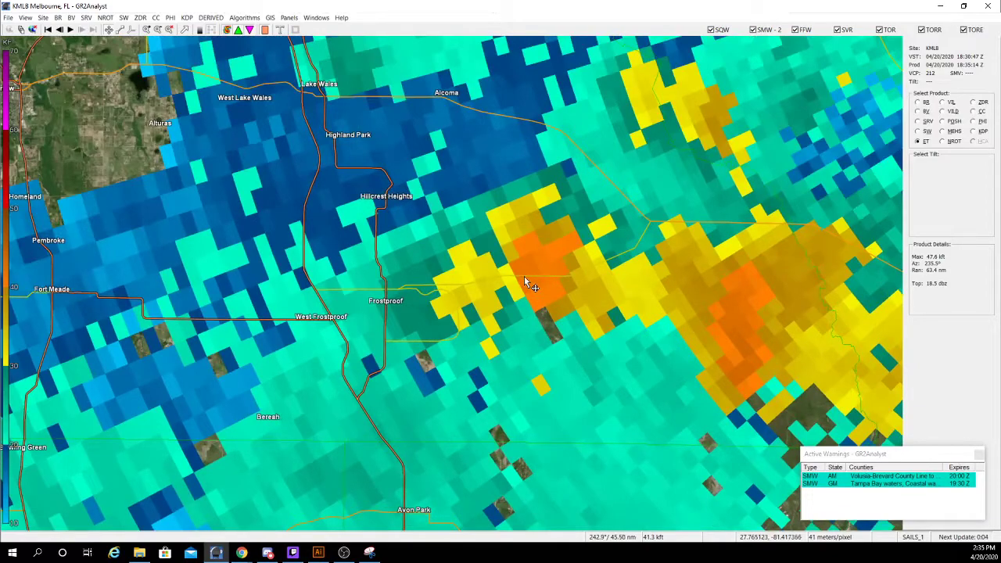
scroll(527, 280, up, 3)
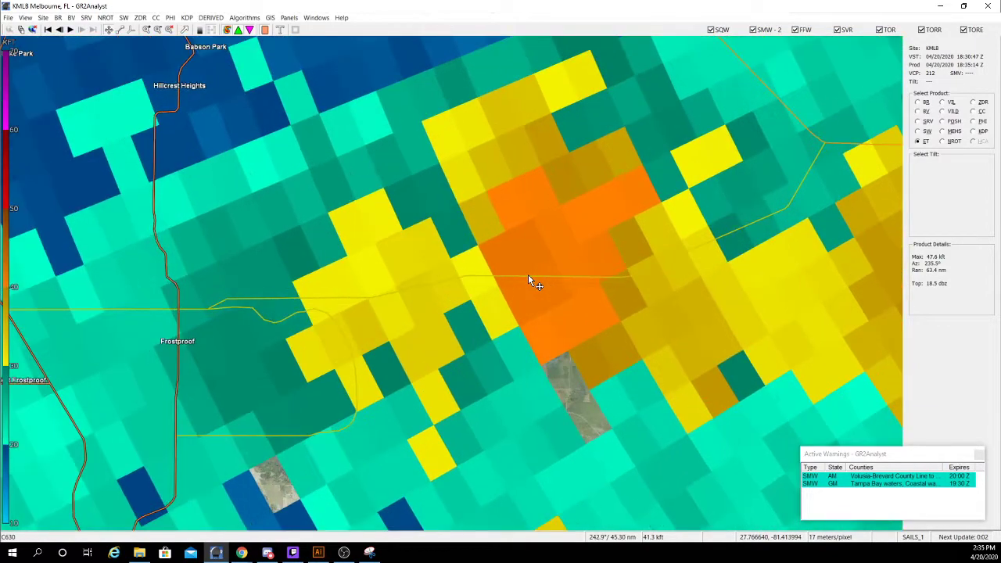
scroll(530, 283, down, 2)
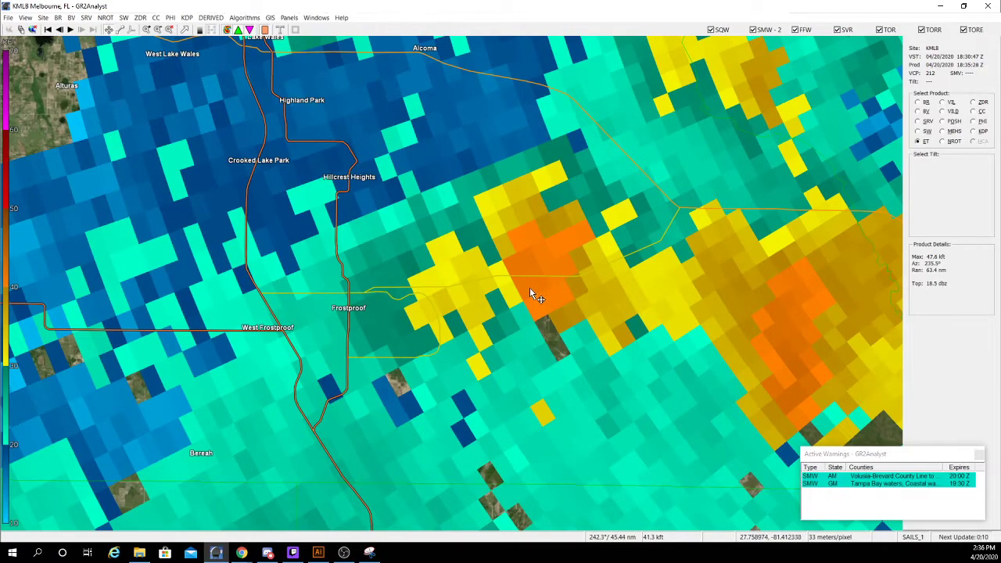
scroll(529, 296, down, 2)
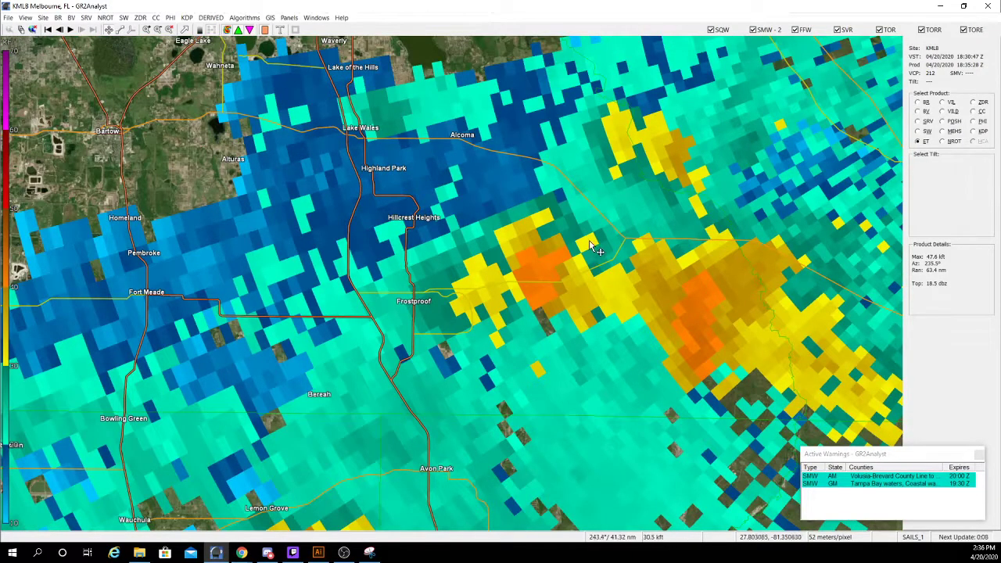
scroll(589, 240, down, 3)
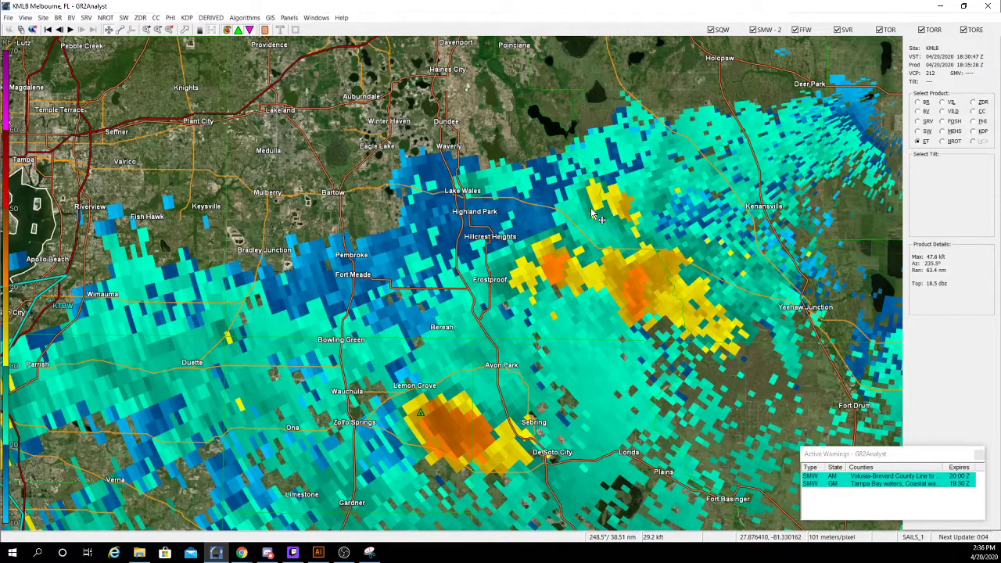
View vertically integrated liquid (VIL) and its density (VILD) for the marked storm cell south of Lemon Grove.
key(l)
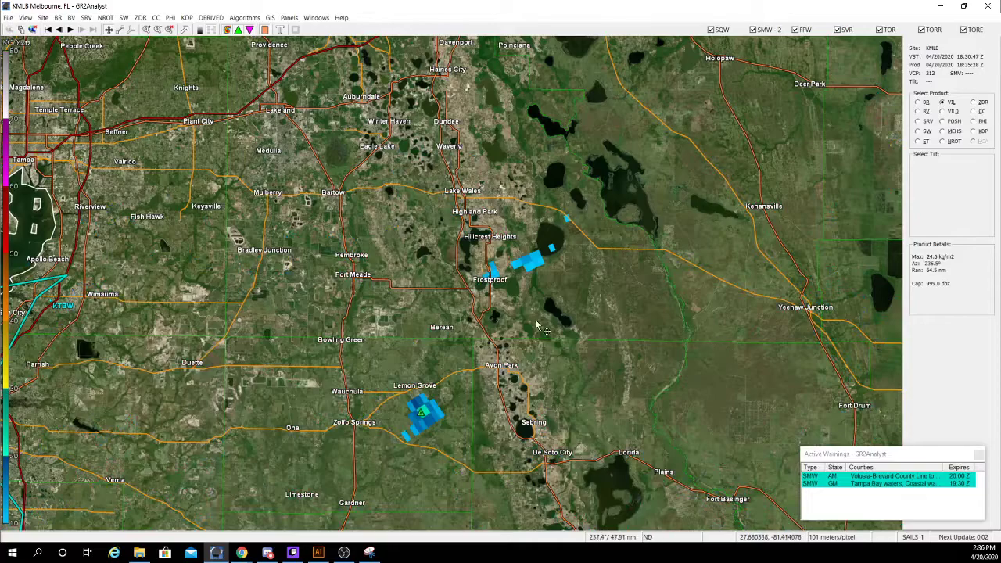
scroll(474, 340, up, 5)
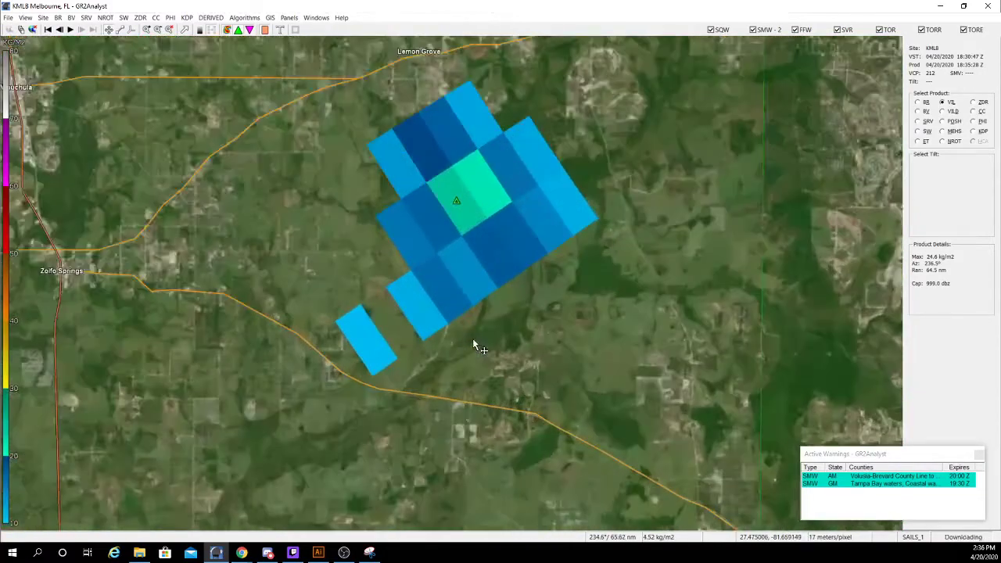
scroll(473, 342, up, 2)
scroll(477, 339, down, 3)
drag(485, 260, 496, 353)
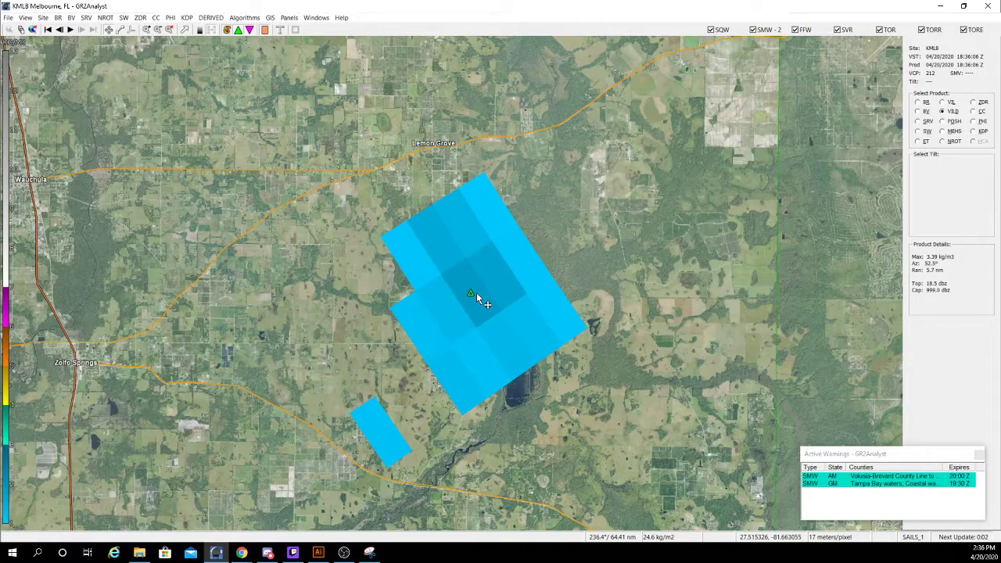
scroll(518, 310, down, 1)
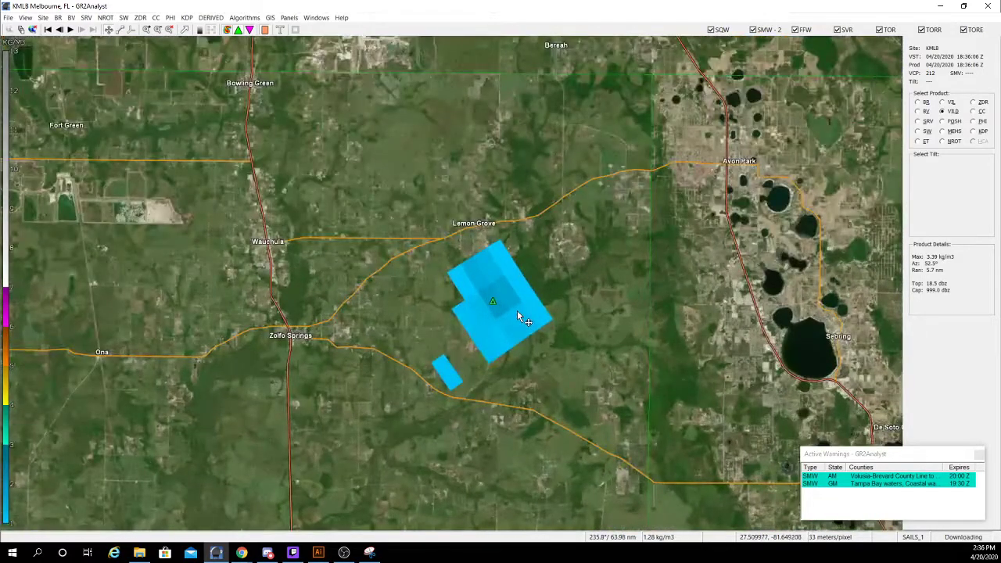
scroll(494, 294, up, 1)
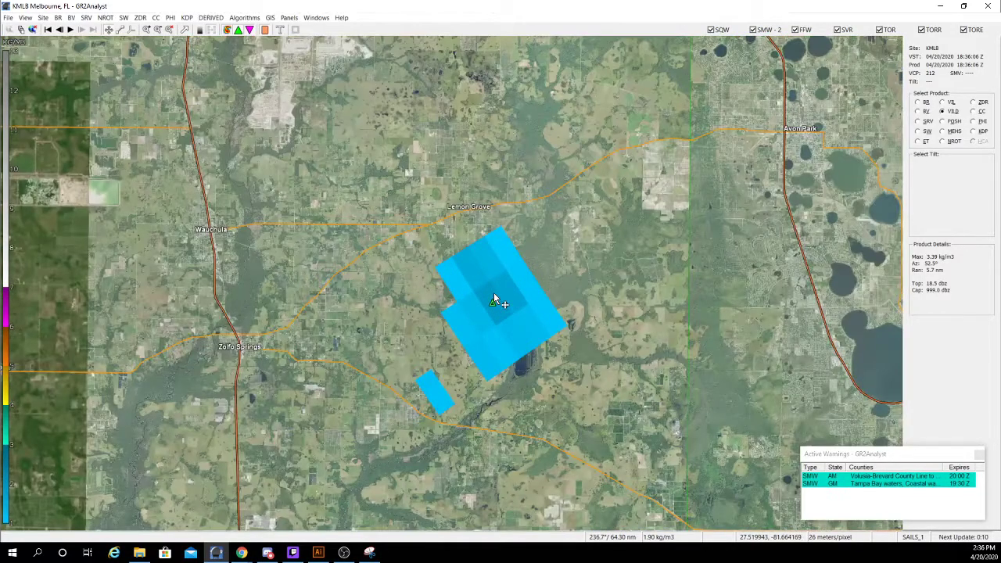
View differential phase (PHI) and probability of severe hail (POSH) around the marked cell south of Lemon Grove.
key(p)
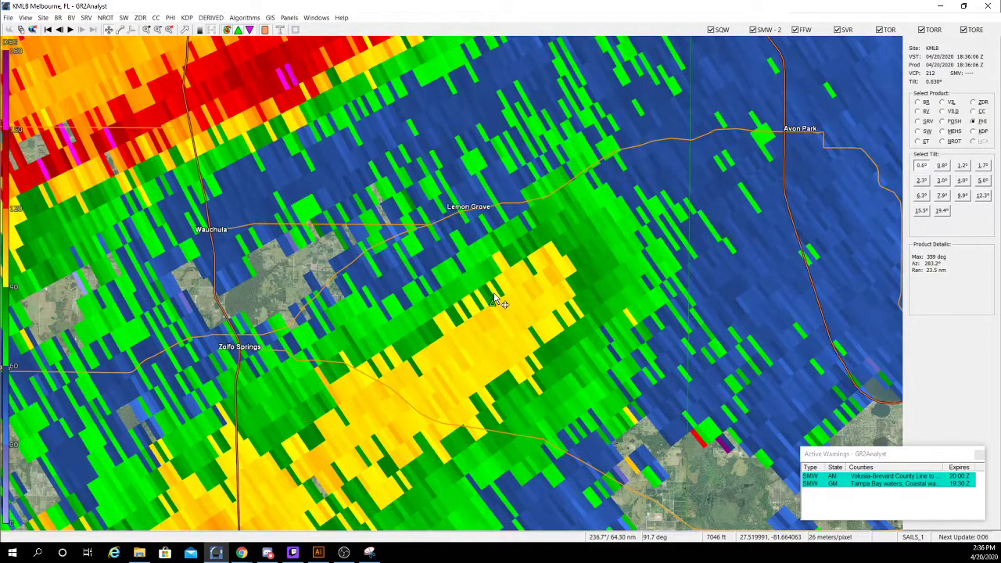
key(p)
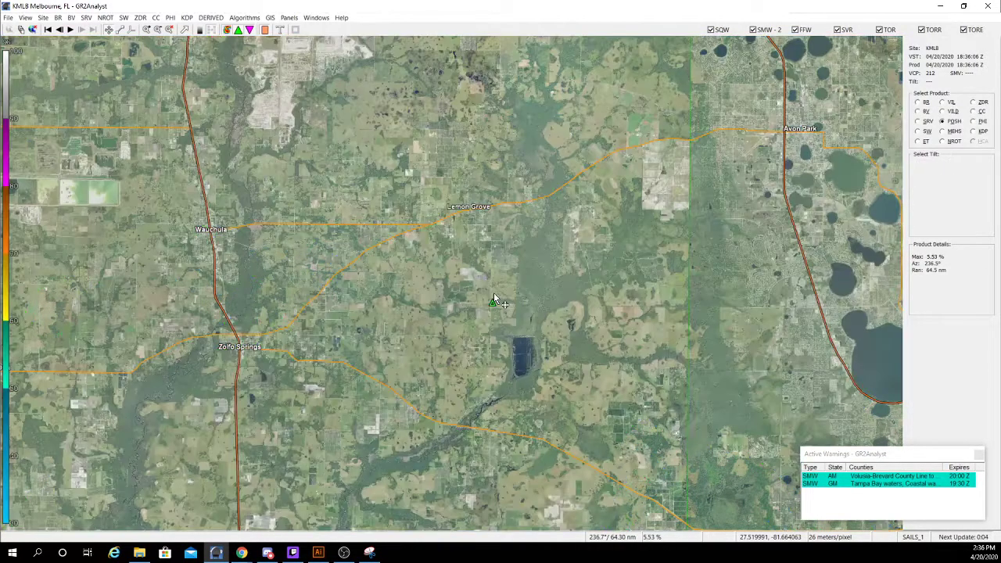
scroll(494, 295, down, 10)
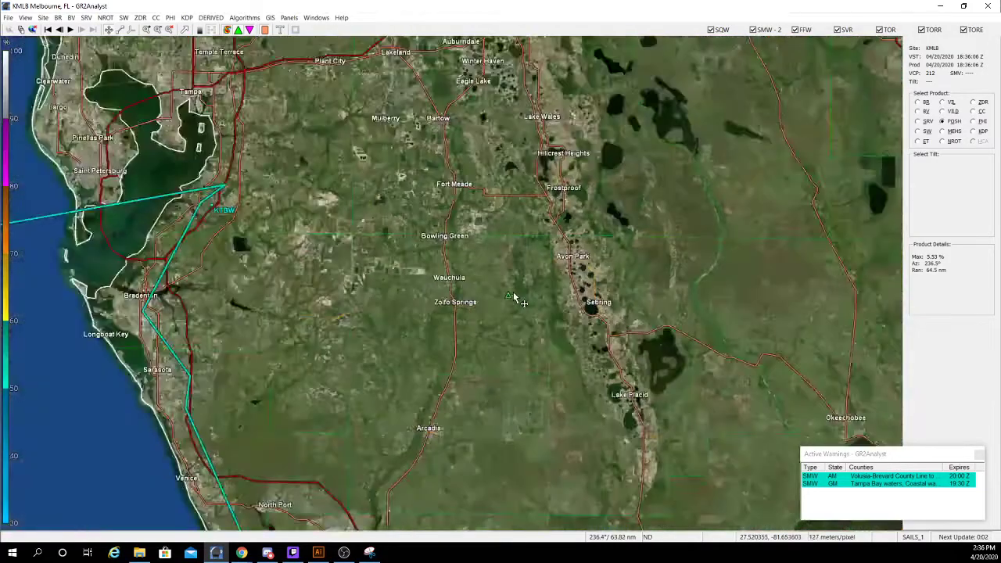
Display maximum expected hail size (MEHS) and read the hail size at the marked cell south of Lemon Grove.
scroll(509, 299, up, 2)
scroll(512, 304, up, 1)
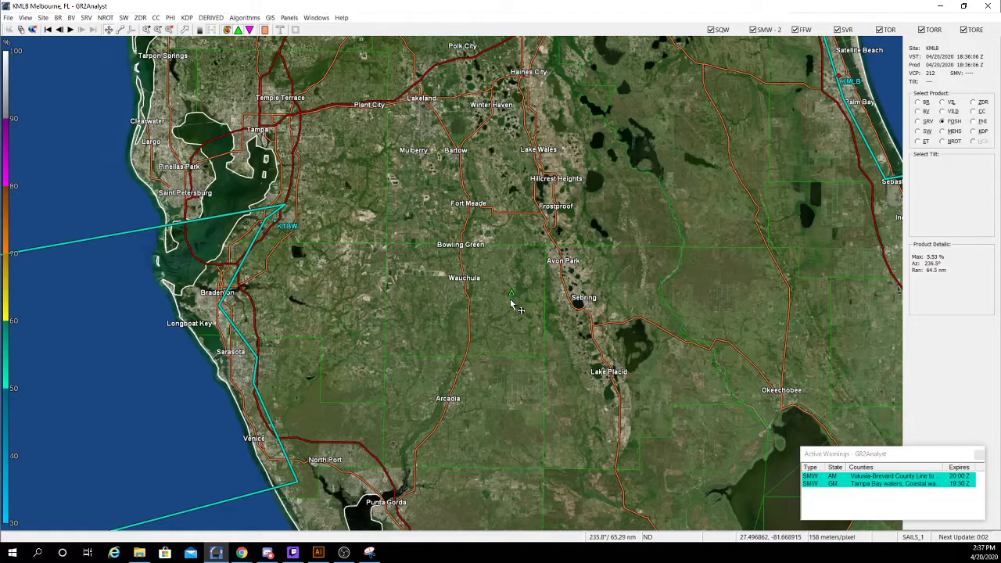
key(Down)
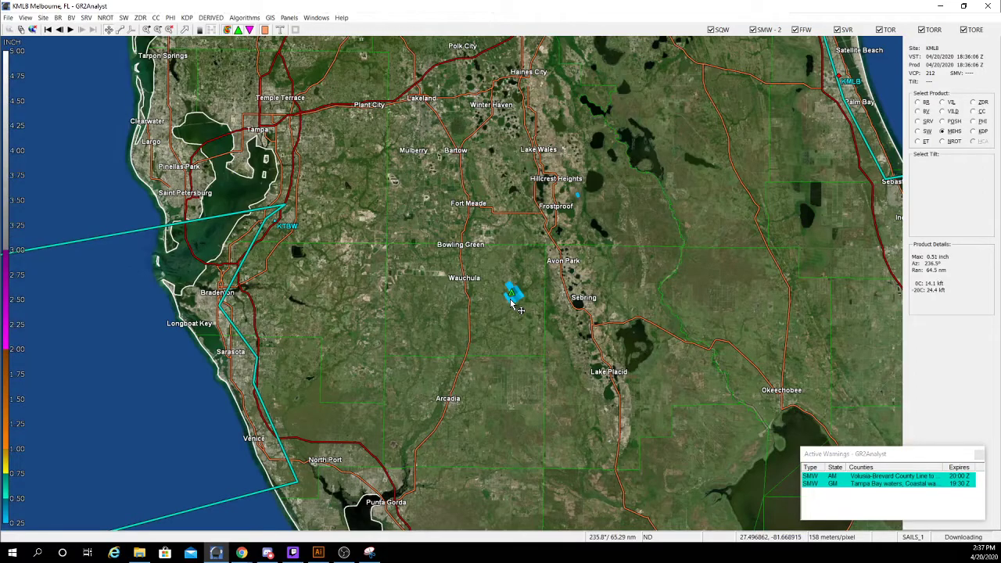
scroll(511, 303, up, 5)
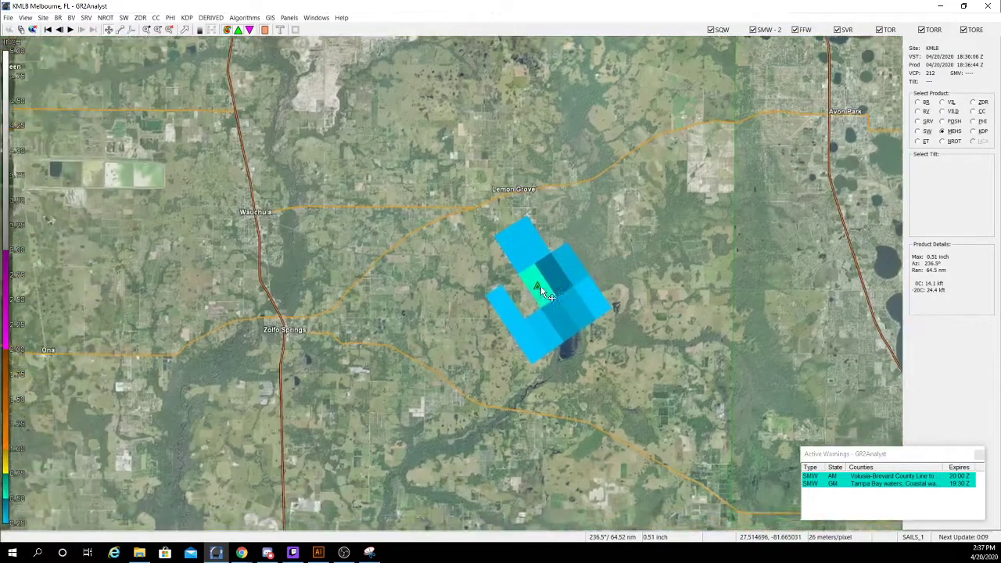
mouse_move(541, 285)
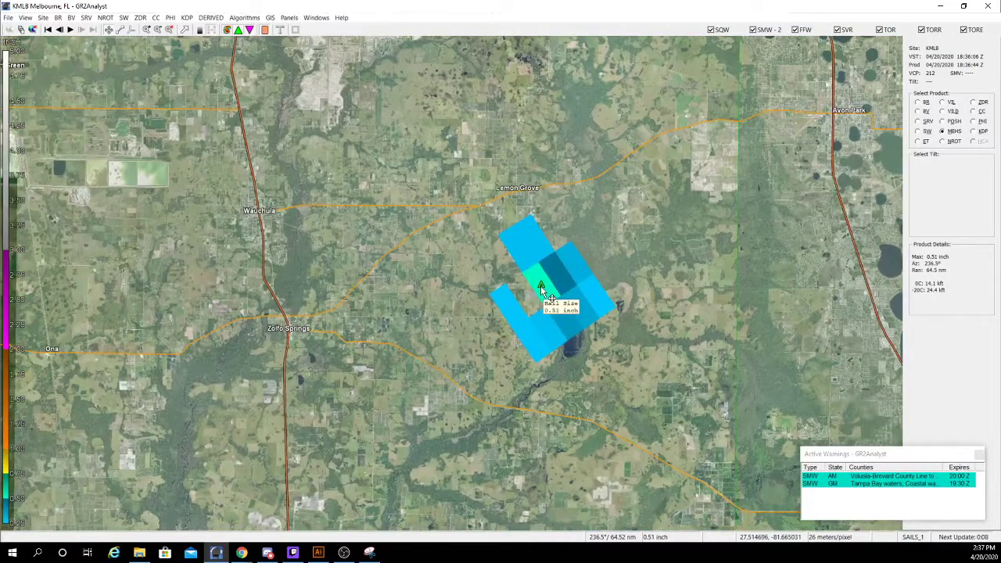
scroll(541, 287, up, 3)
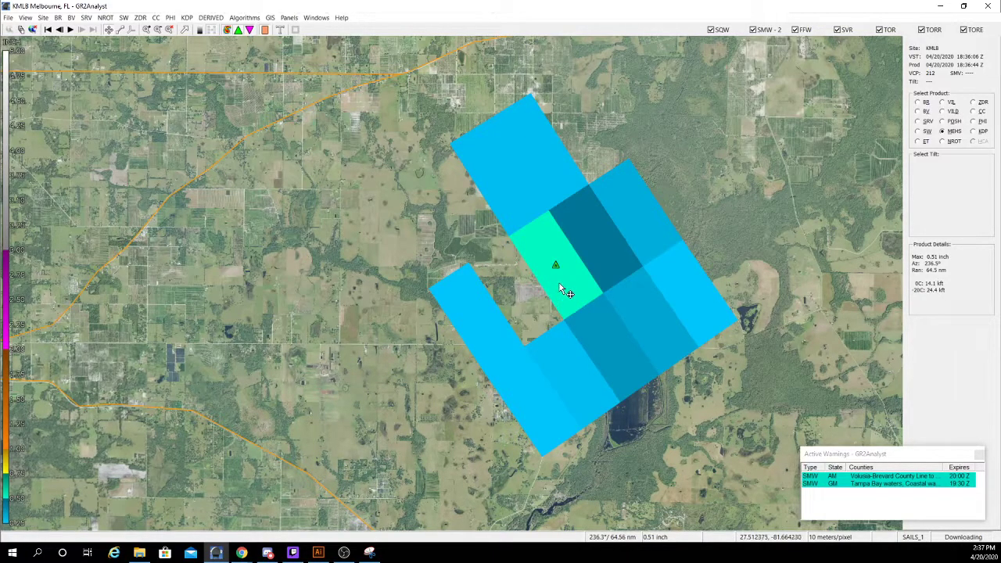
scroll(555, 265, down, 2)
scroll(555, 265, down, 3)
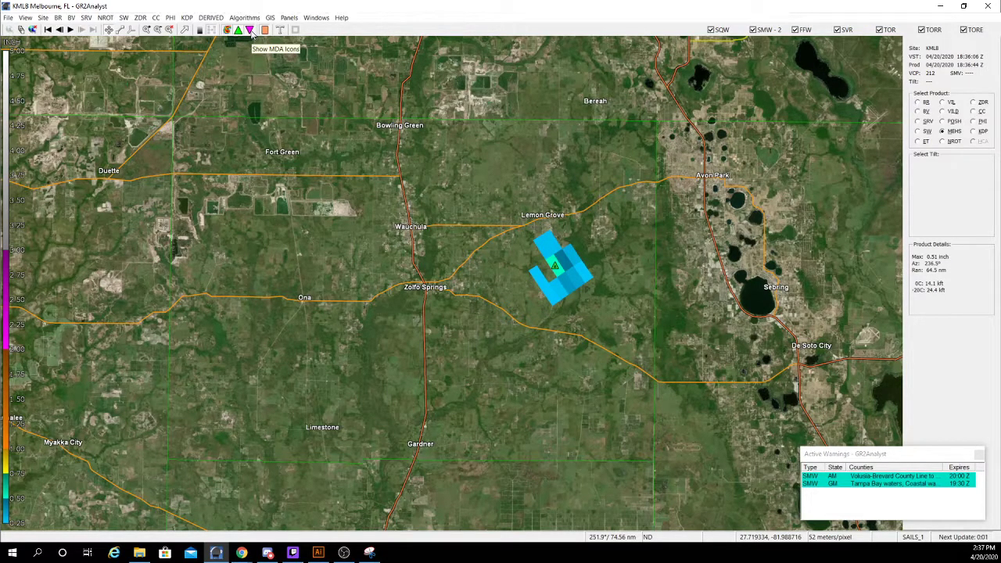
Examine the extent of the MEHS hail area around the marked cell between Zolfo Springs and Avon Park.
scroll(283, 173, down, 5)
scroll(284, 191, up, 5)
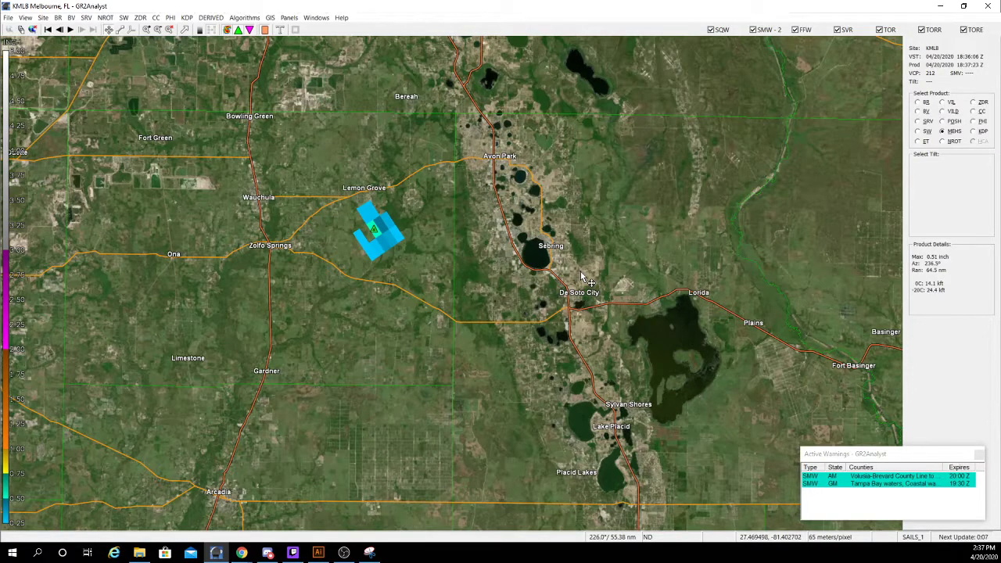
scroll(401, 256, up, 5)
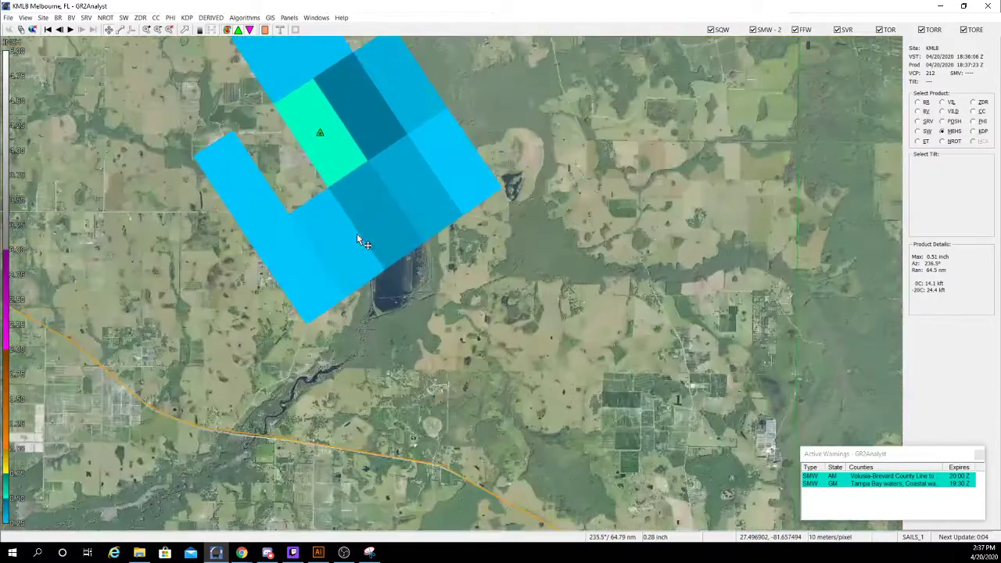
drag(357, 233, 413, 352)
scroll(416, 350, down, 4)
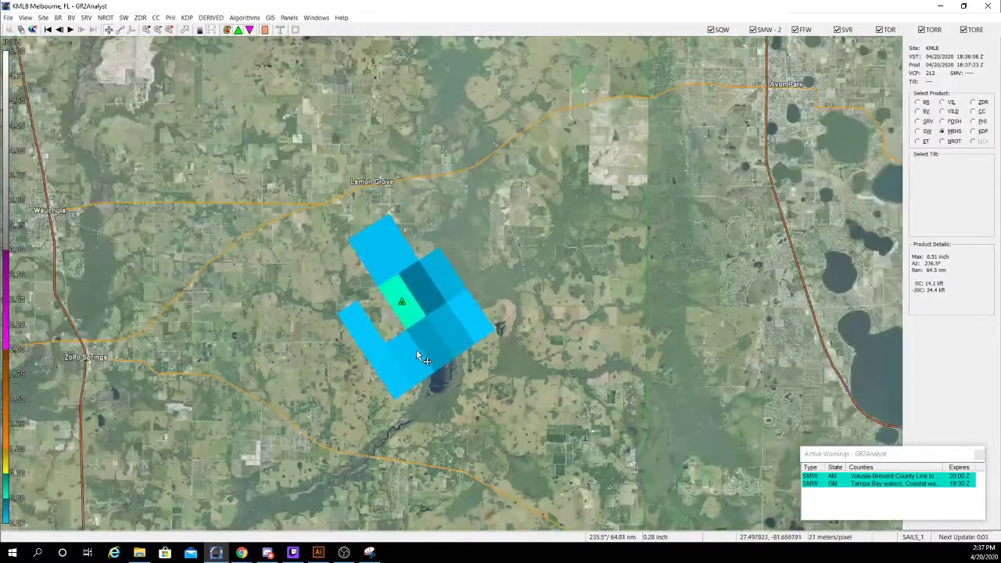
scroll(421, 348, down, 1)
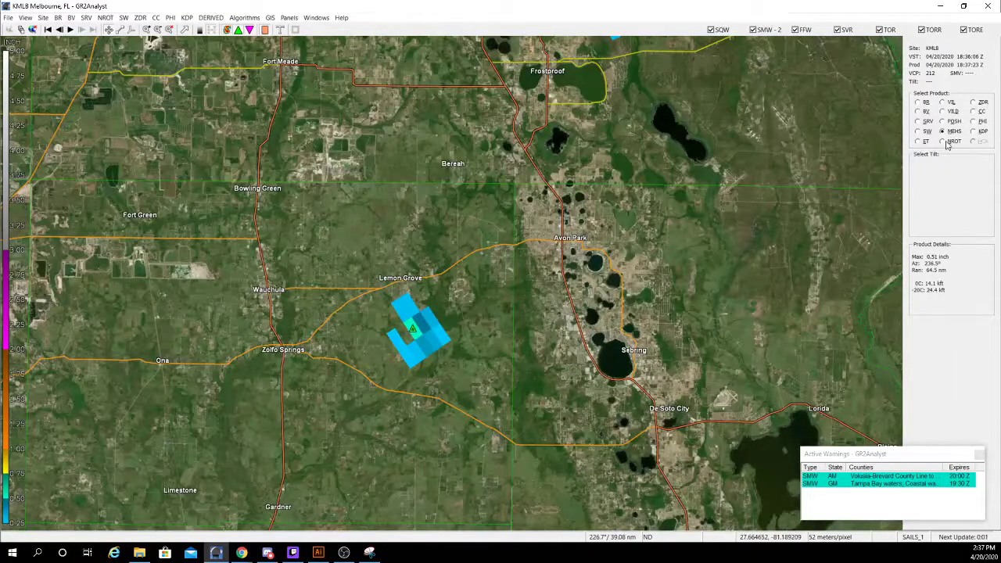
Display normalized rotation (NROT) and inspect the rotation areas northeast of Frostproof.
scroll(429, 349, down, 4)
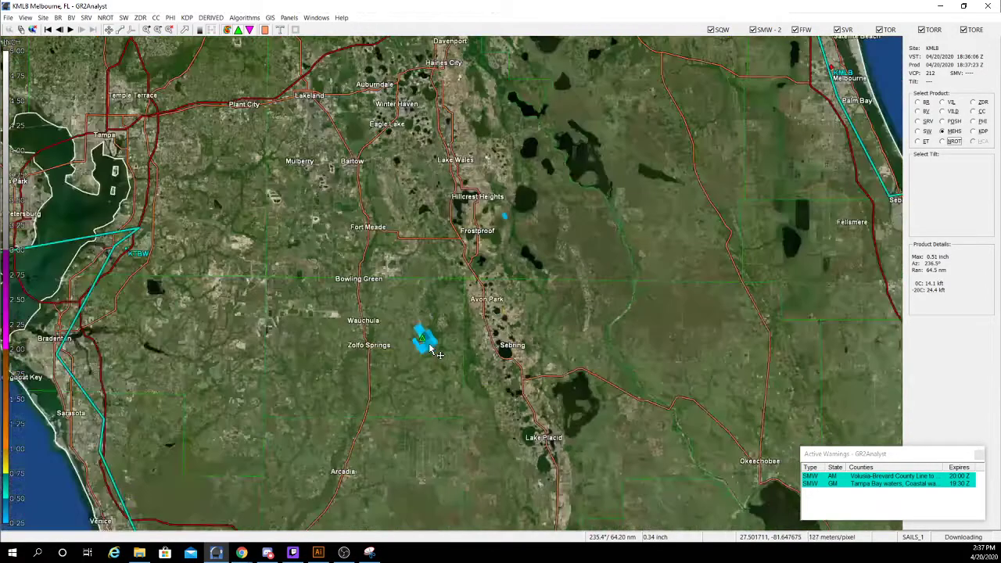
scroll(428, 350, down, 2)
click(942, 141)
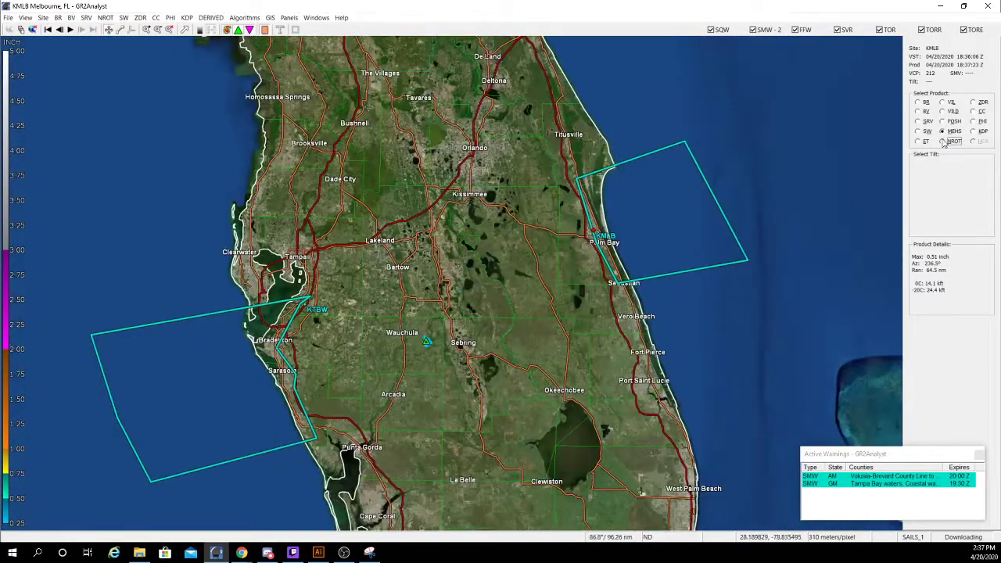
scroll(501, 334, up, 3)
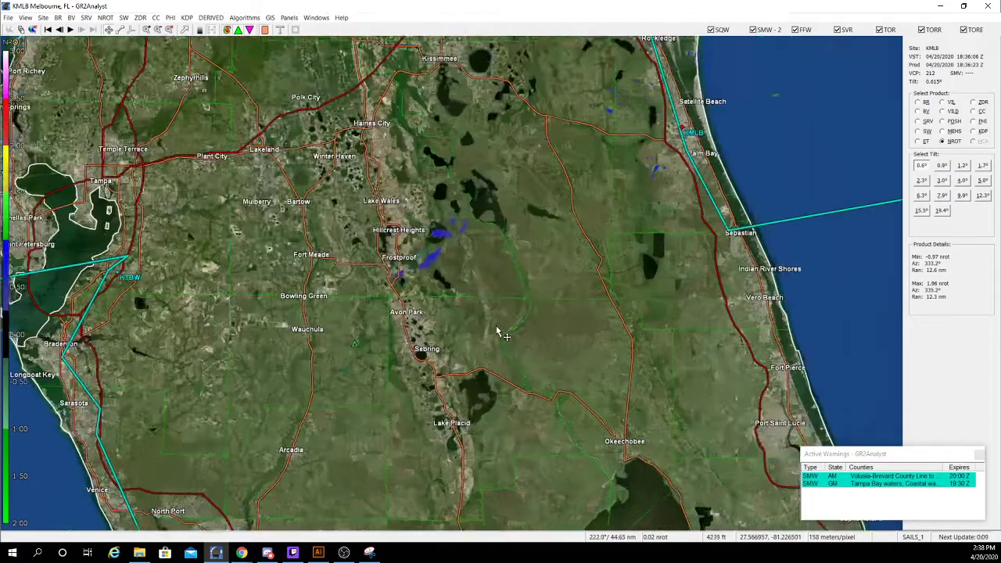
scroll(429, 231, up, 5)
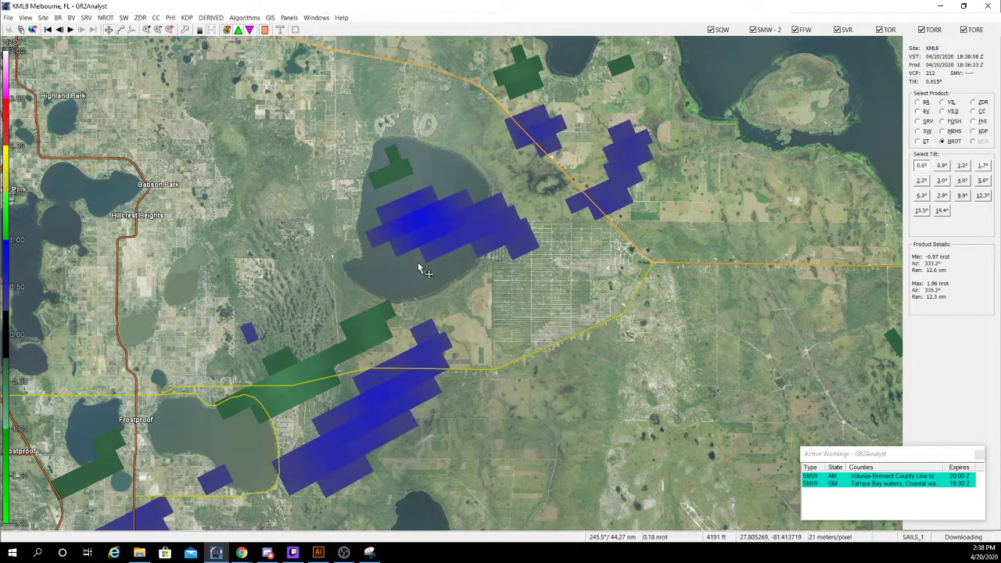
scroll(391, 300, down, 2)
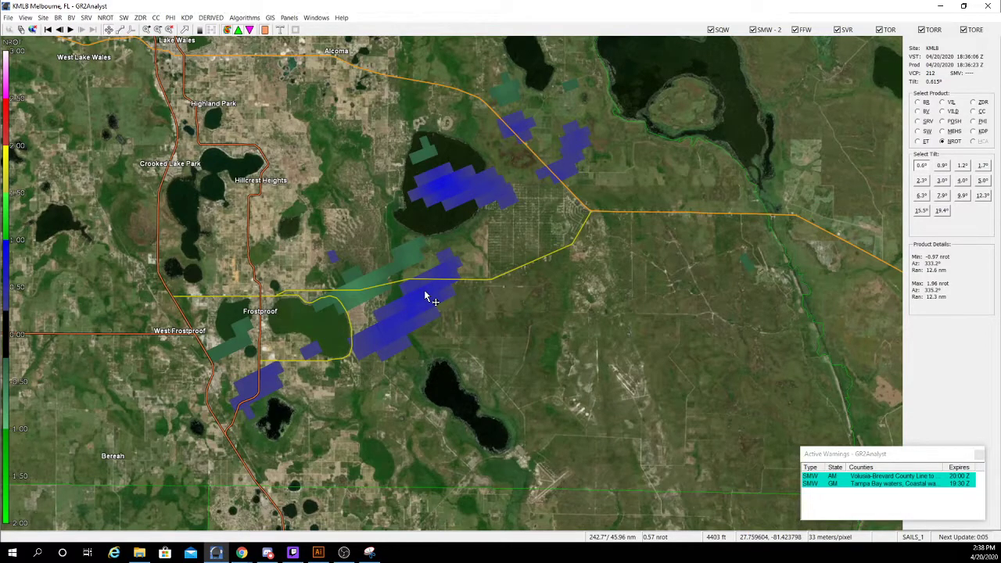
scroll(428, 297, down, 6)
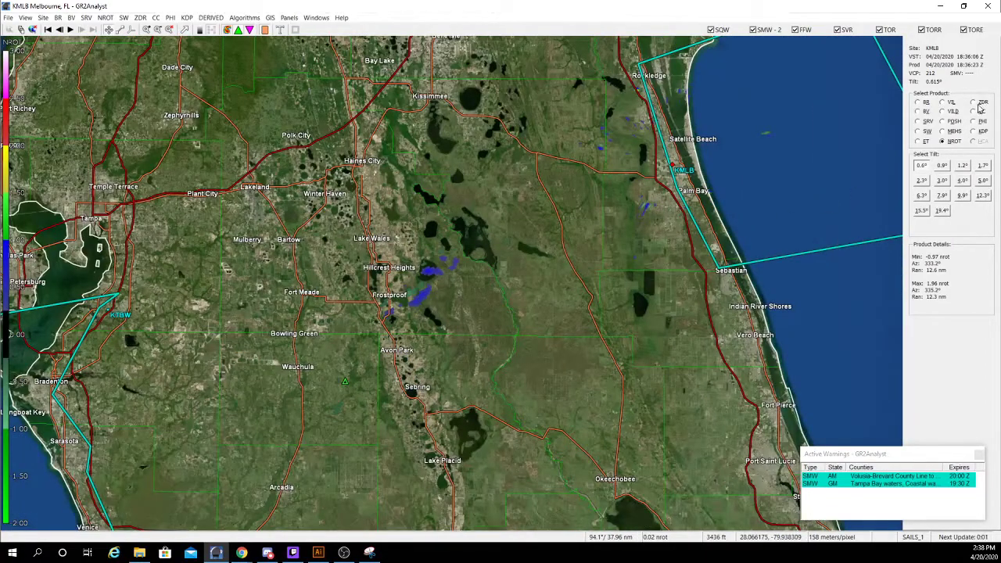
Display differential reflectivity (ZDR) and view it across the storms over central Florida.
click(978, 102)
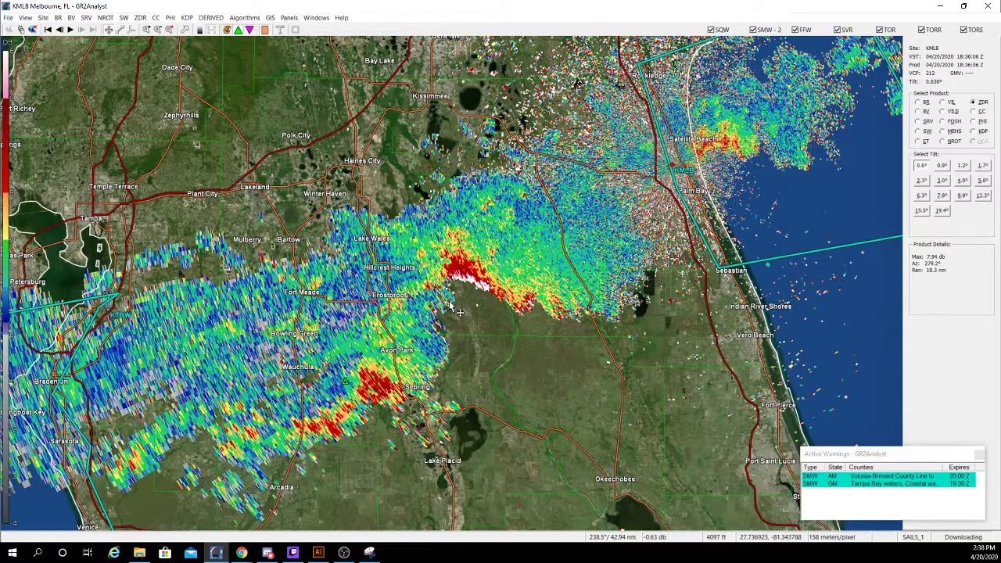
scroll(452, 308, down, 2)
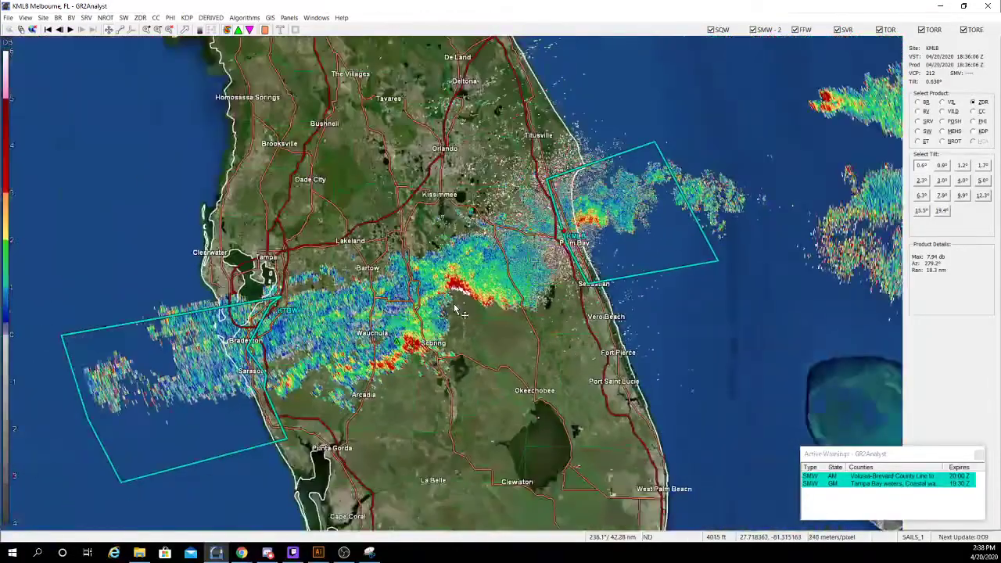
scroll(456, 310, up, 3)
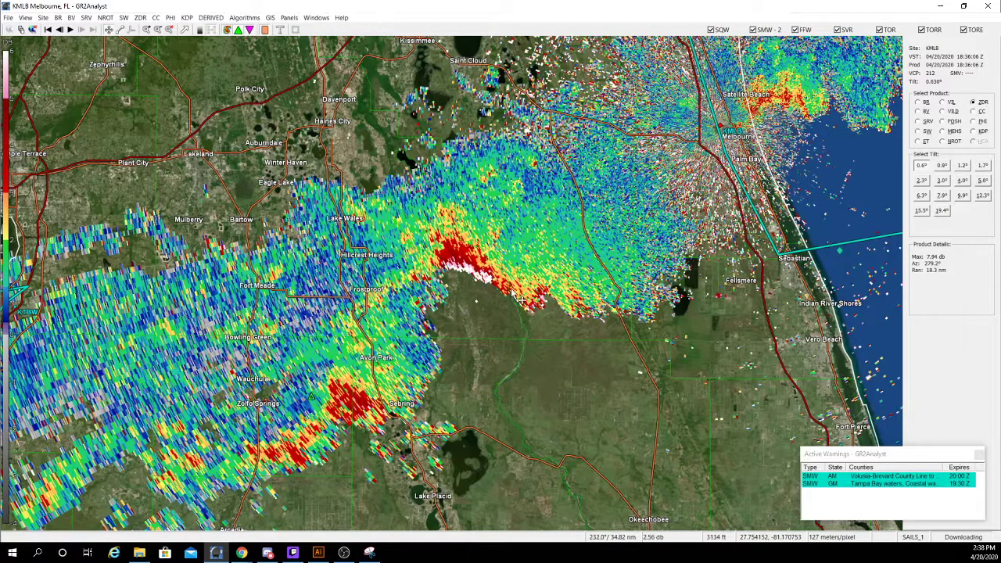
scroll(514, 291, up, 2)
Show base reflectivity (BR) for the storm near Frostproof to compare it with the differential reflectivity.
click(918, 103)
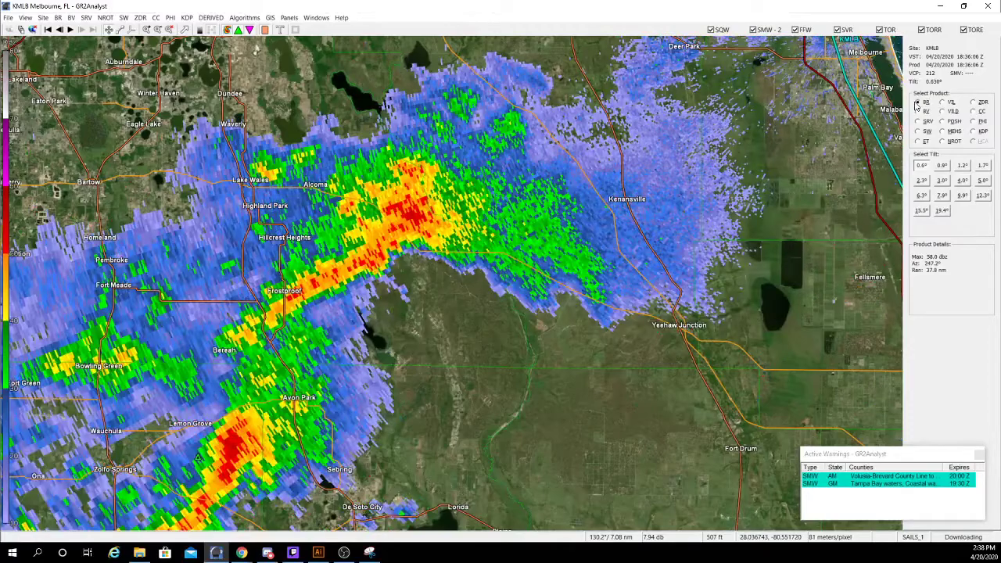
click(918, 112)
click(918, 102)
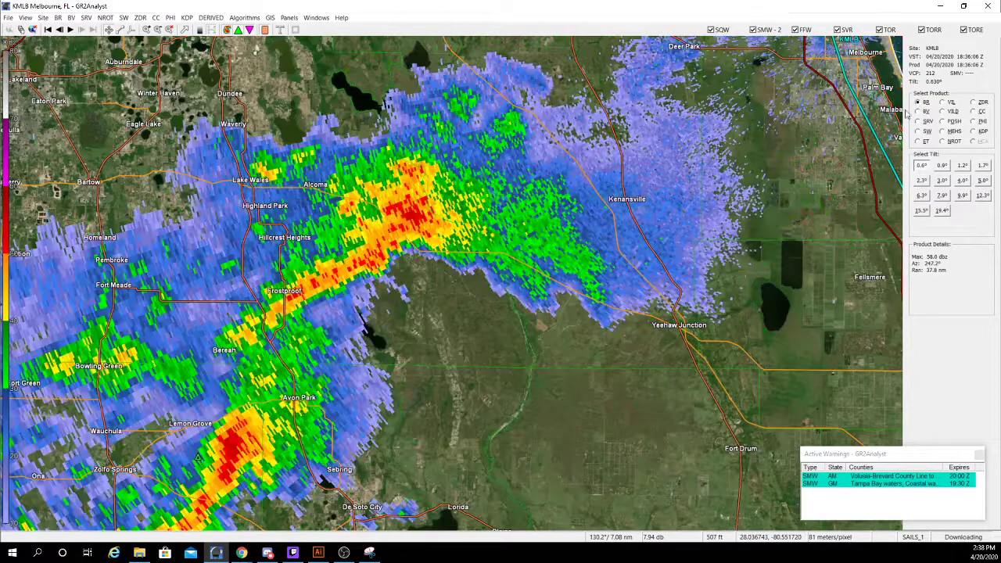
Return to differential reflectivity (ZDR) and inspect the high values along the storm's southern edge east of Frostproof.
click(973, 102)
scroll(435, 291, up, 5)
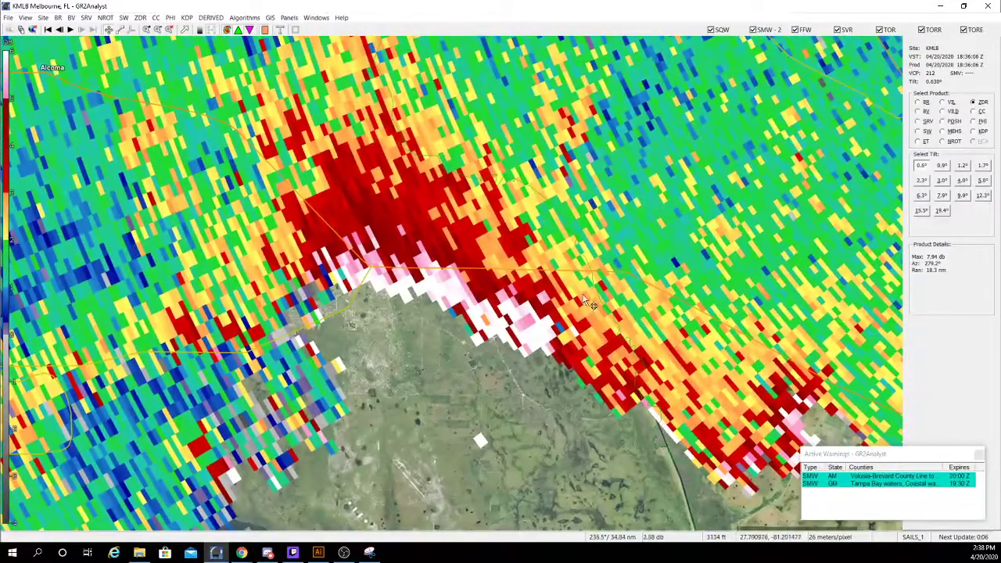
scroll(427, 329, down, 3)
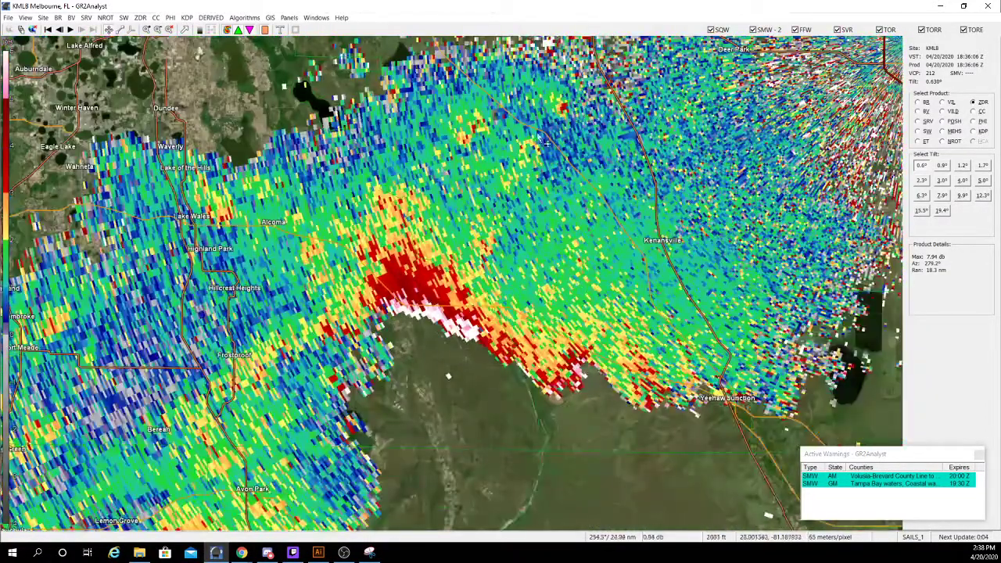
scroll(614, 234, down, 1)
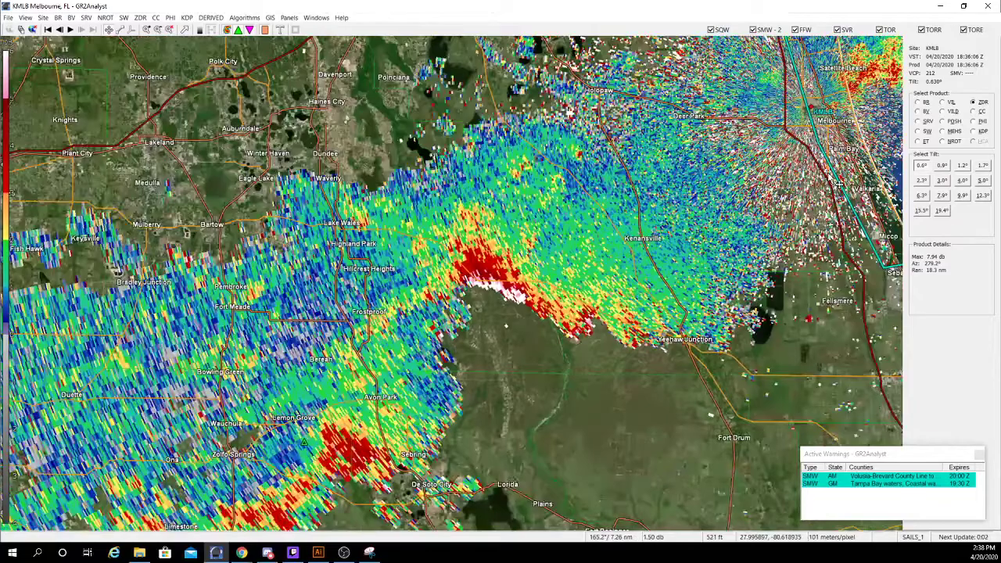
scroll(598, 269, up, 1)
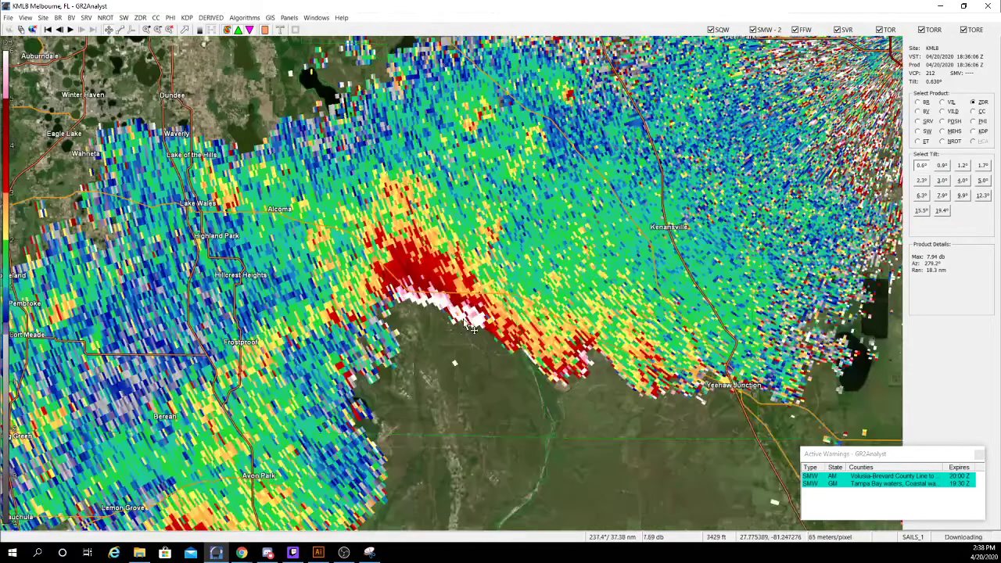
scroll(467, 321, up, 1)
scroll(467, 321, up, 2)
scroll(467, 319, down, 2)
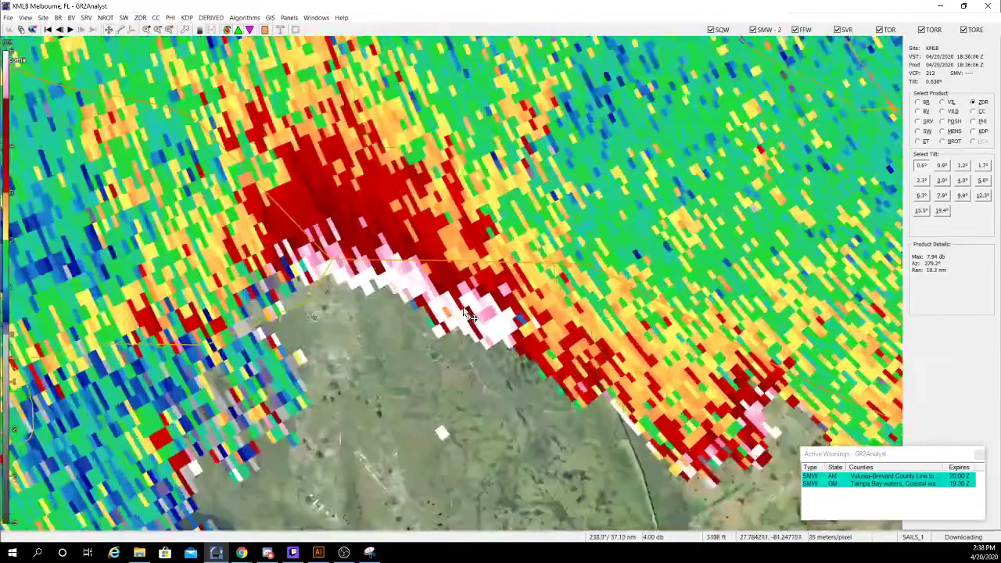
scroll(467, 319, down, 1)
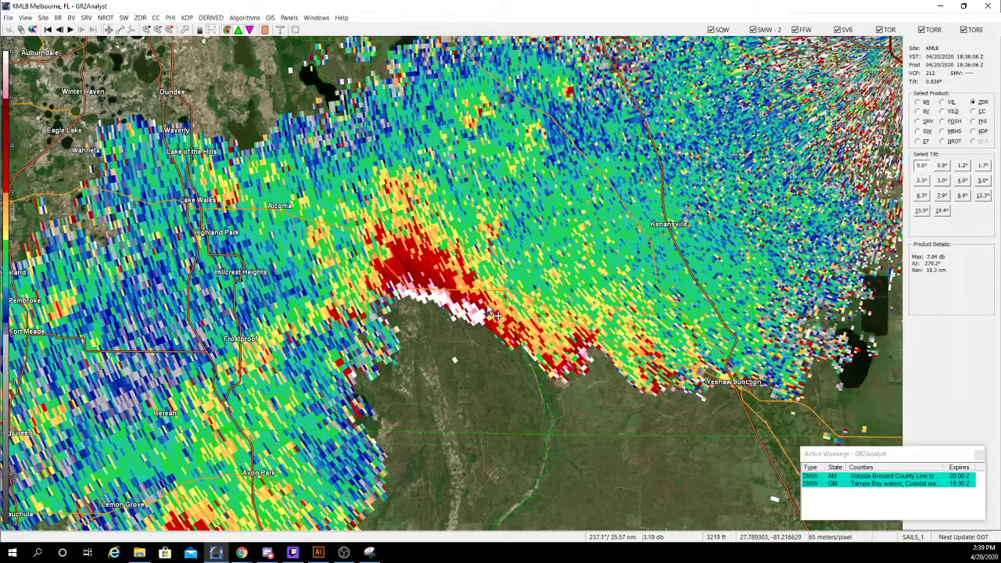
Display correlation coefficient (CC) and inspect the band through Frostproof and the storm's southern edge.
key(c)
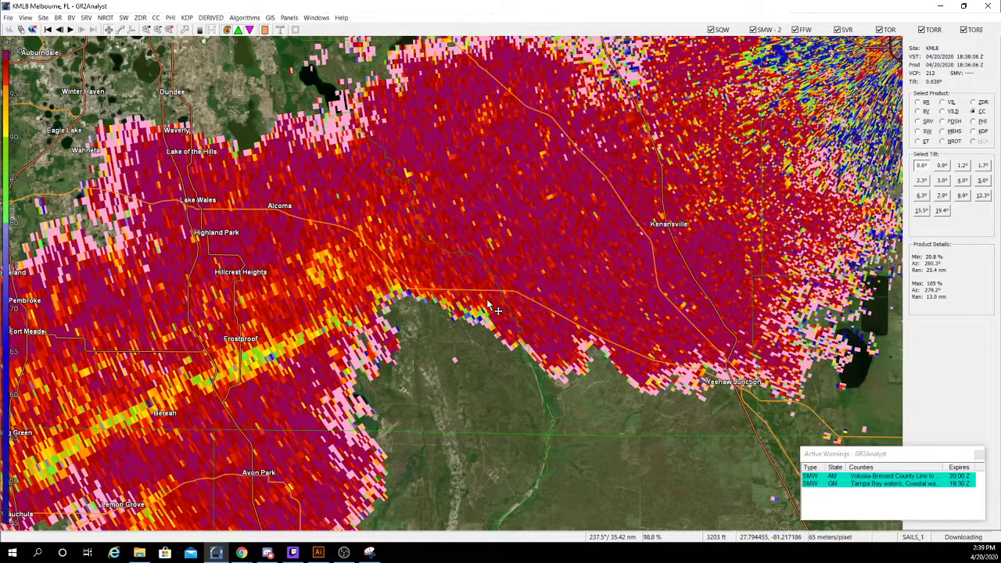
scroll(488, 302, down, 3)
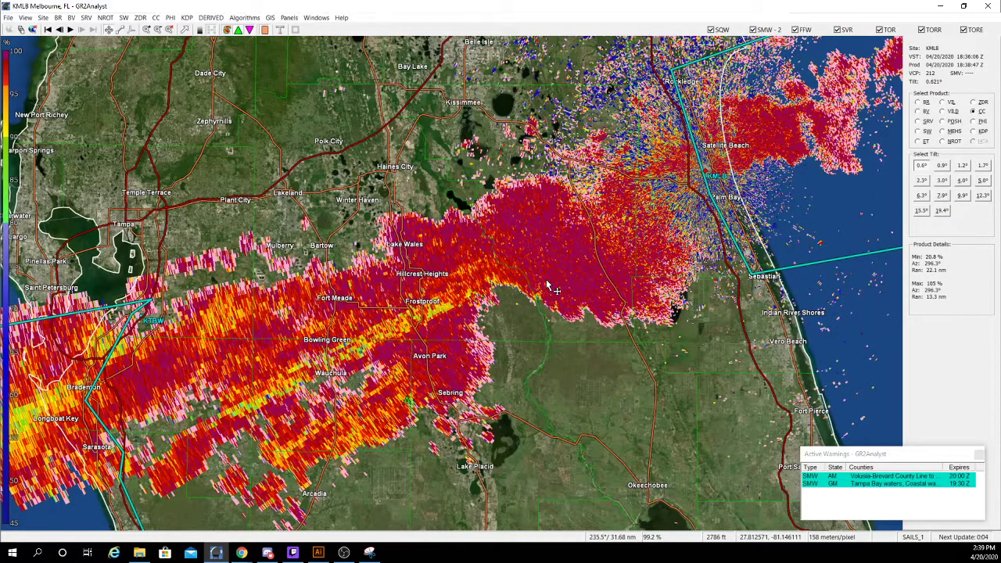
scroll(485, 317, up, 3)
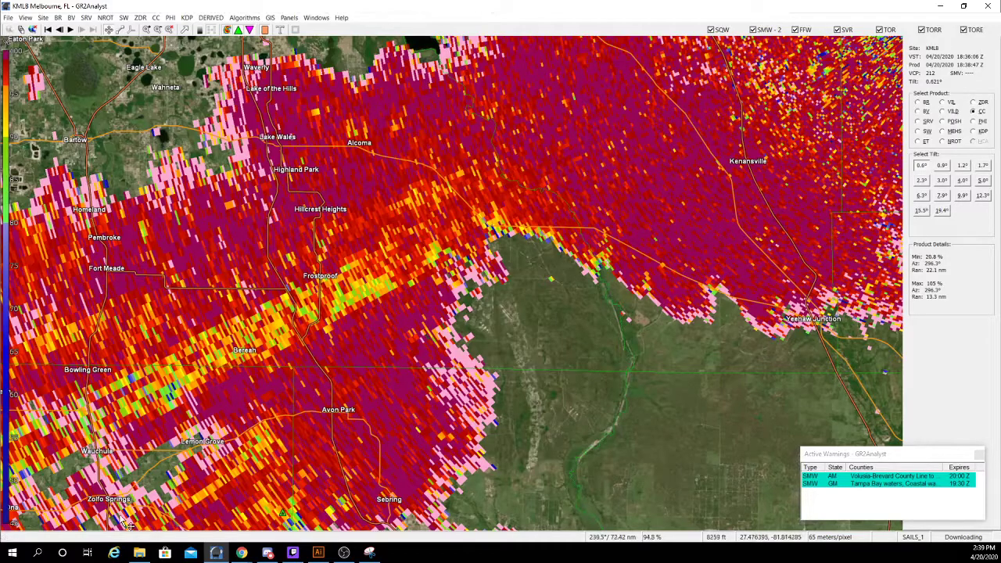
scroll(403, 352, down, 2)
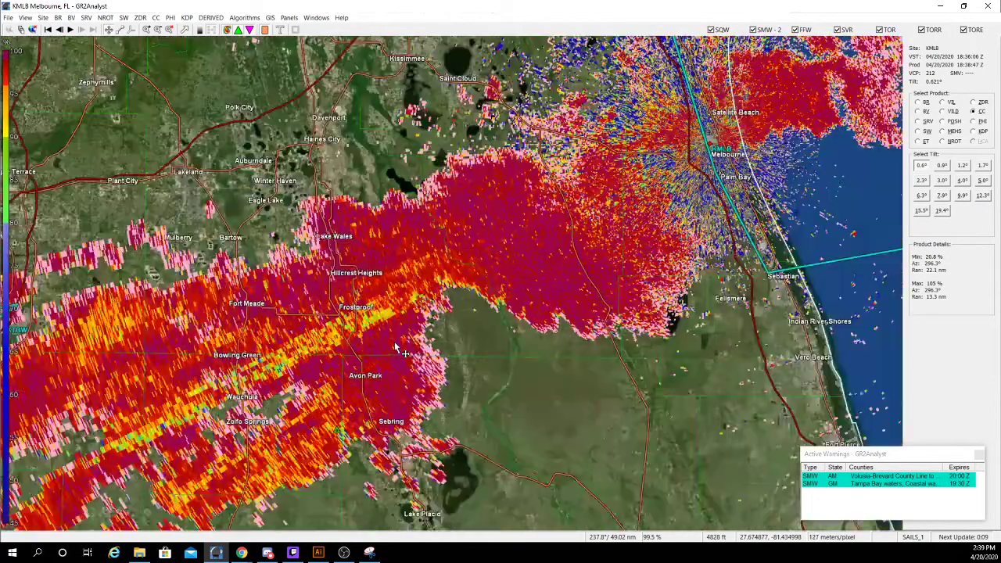
scroll(403, 352, up, 2)
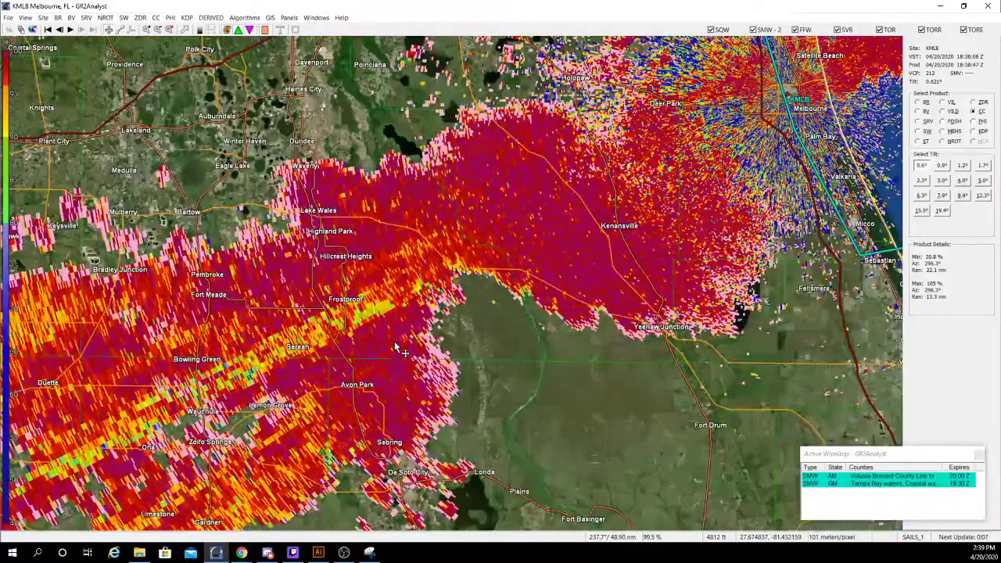
scroll(397, 346, up, 3)
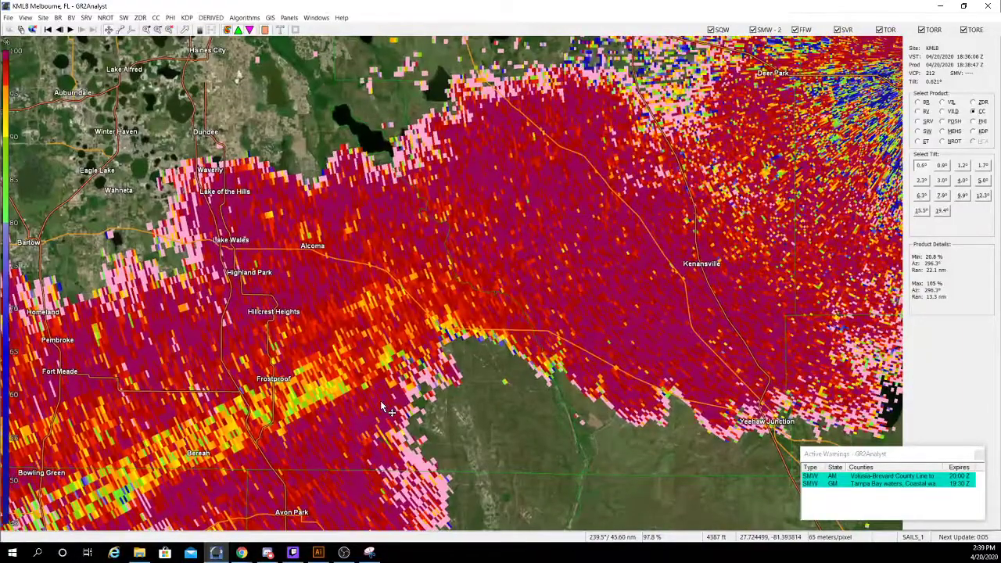
scroll(389, 411, up, 1)
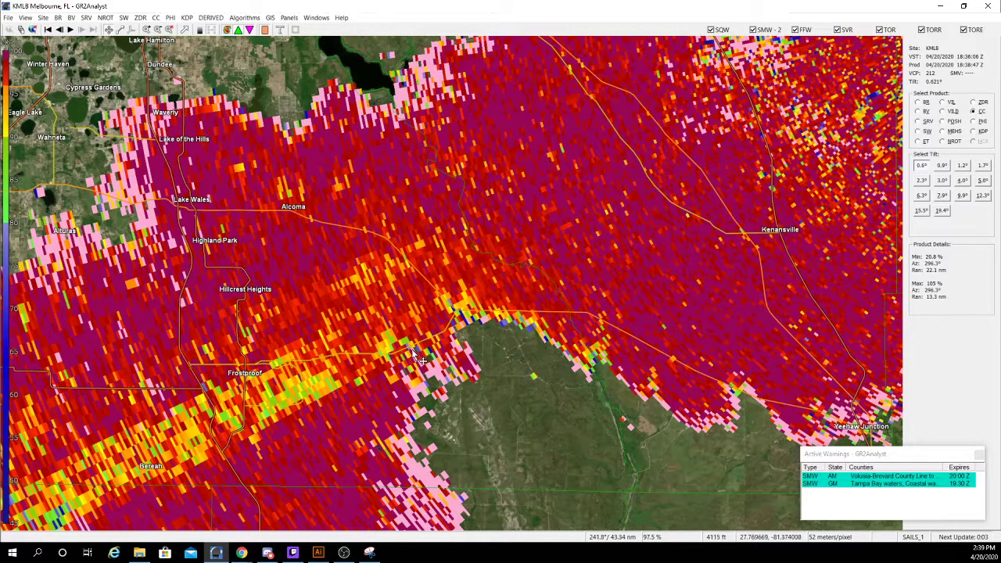
Display differential phase (PHI) and examine the bands running from Frostproof through Wauchula to Sarasota.
click(974, 121)
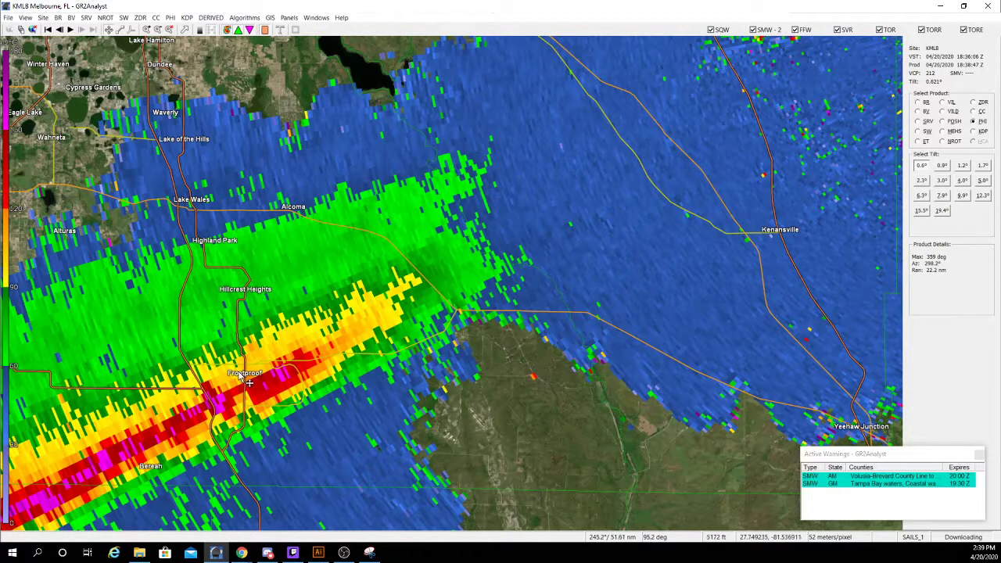
scroll(245, 379, down, 3)
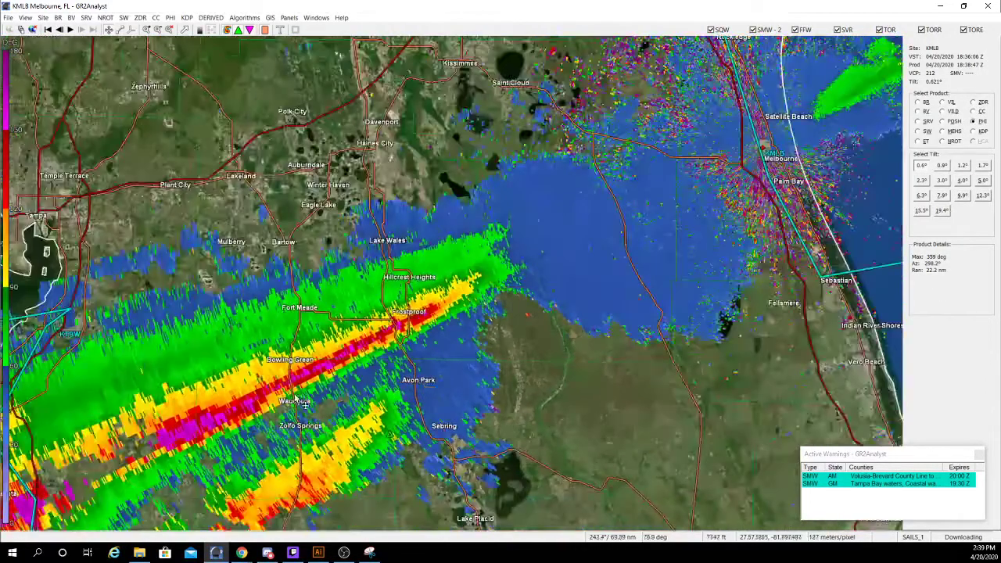
drag(305, 403, 516, 331)
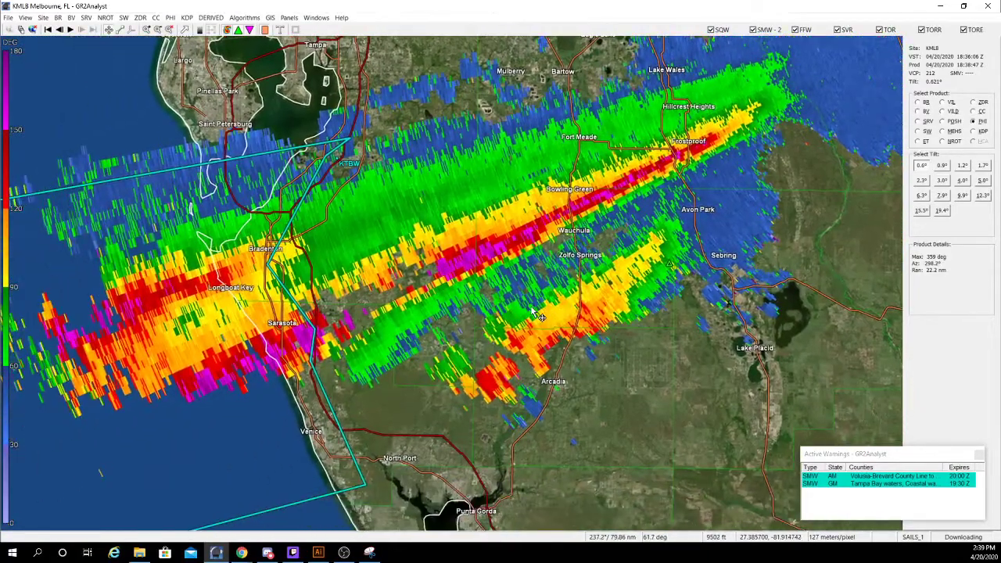
scroll(523, 332, down, 2)
scroll(524, 343, up, 1)
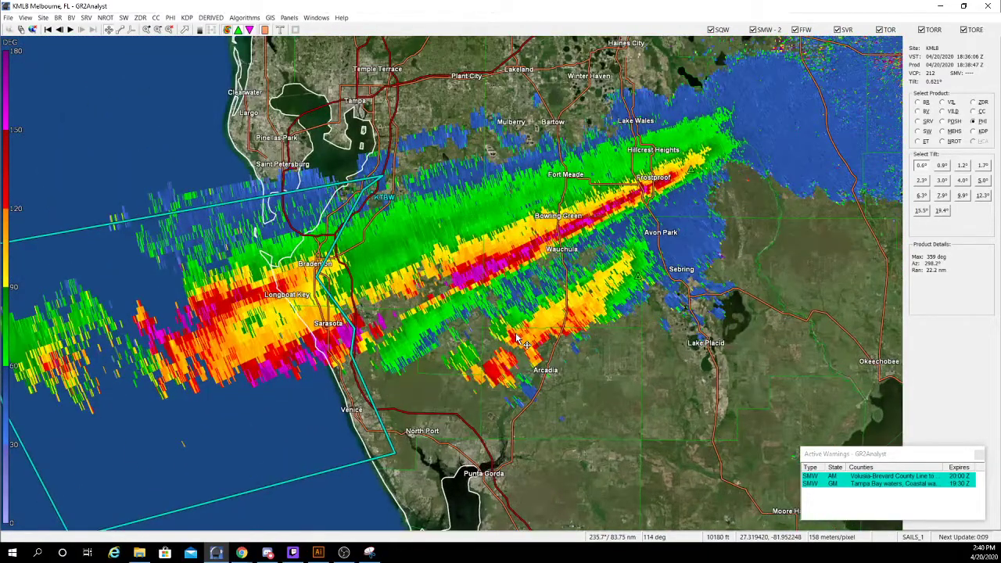
scroll(522, 342, down, 3)
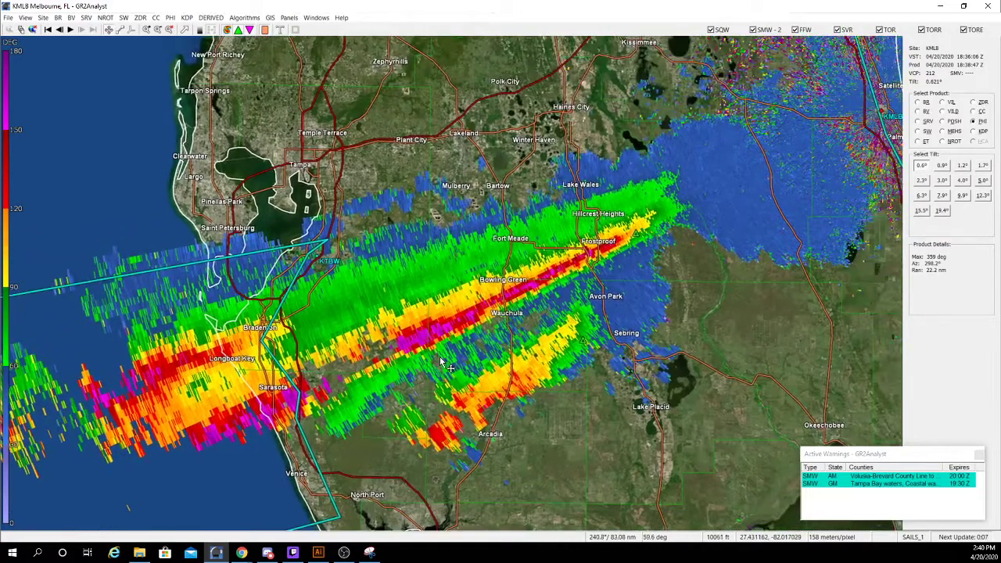
scroll(442, 361, up, 1)
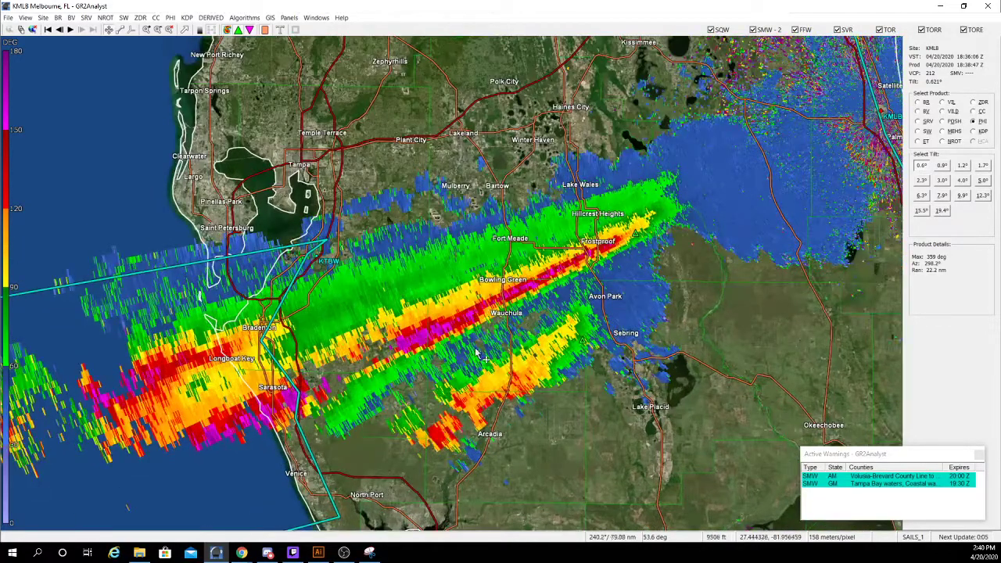
drag(443, 363, 570, 267)
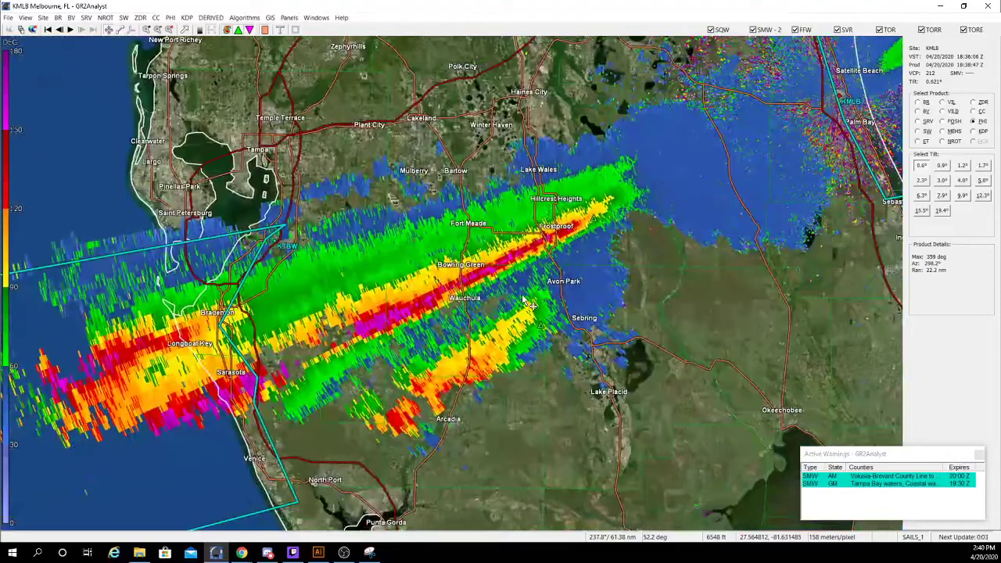
Display specific differential phase (KDP) and inspect the highest values in the storm core southwest of Avon Park.
click(984, 132)
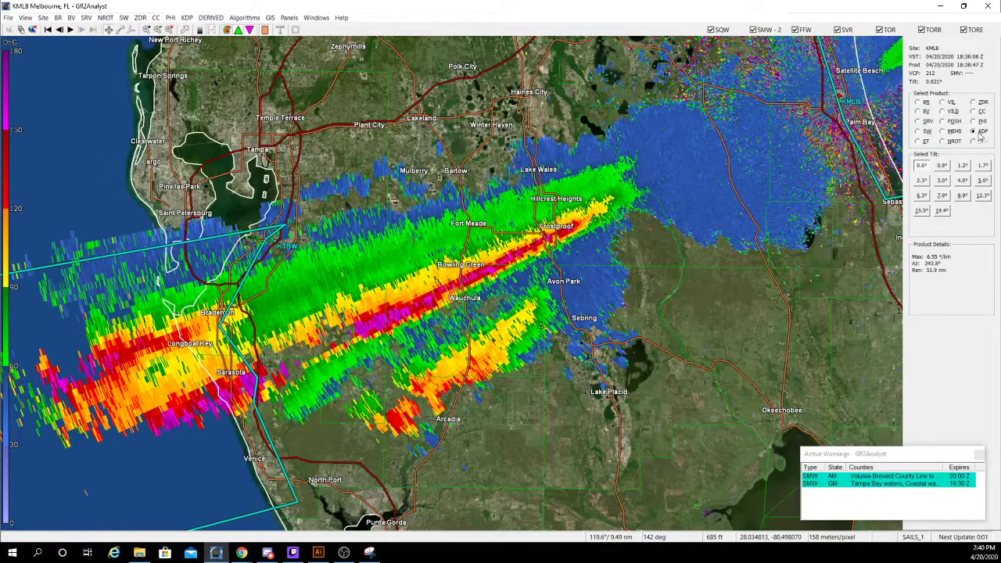
drag(663, 232, 567, 297)
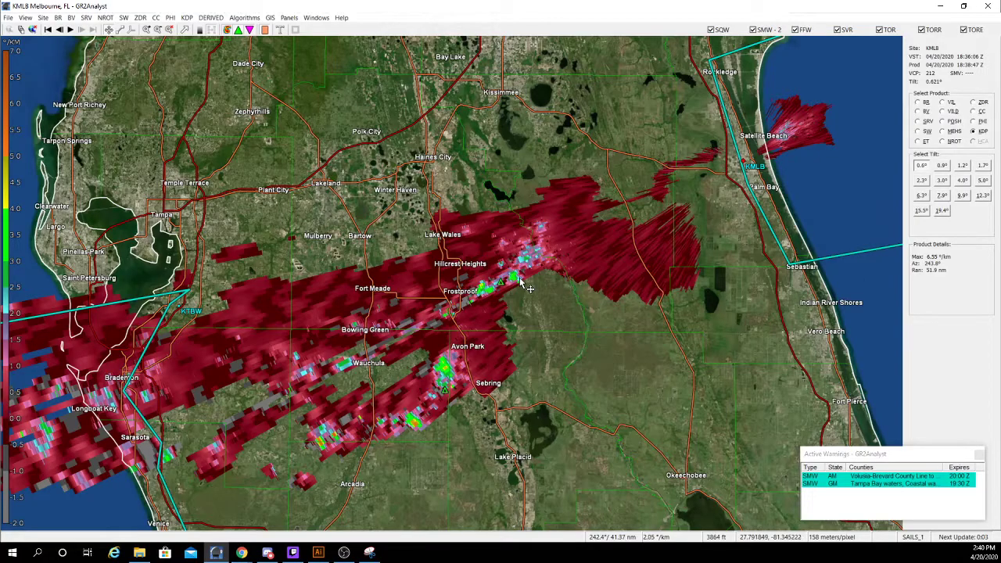
scroll(461, 339, up, 2)
scroll(458, 335, up, 2)
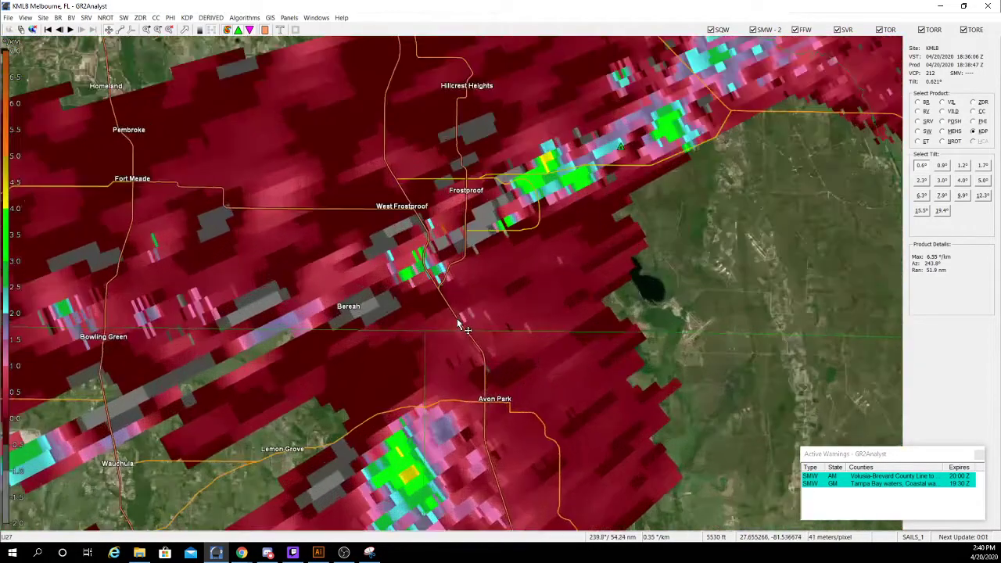
scroll(458, 320, down, 2)
scroll(459, 322, up, 2)
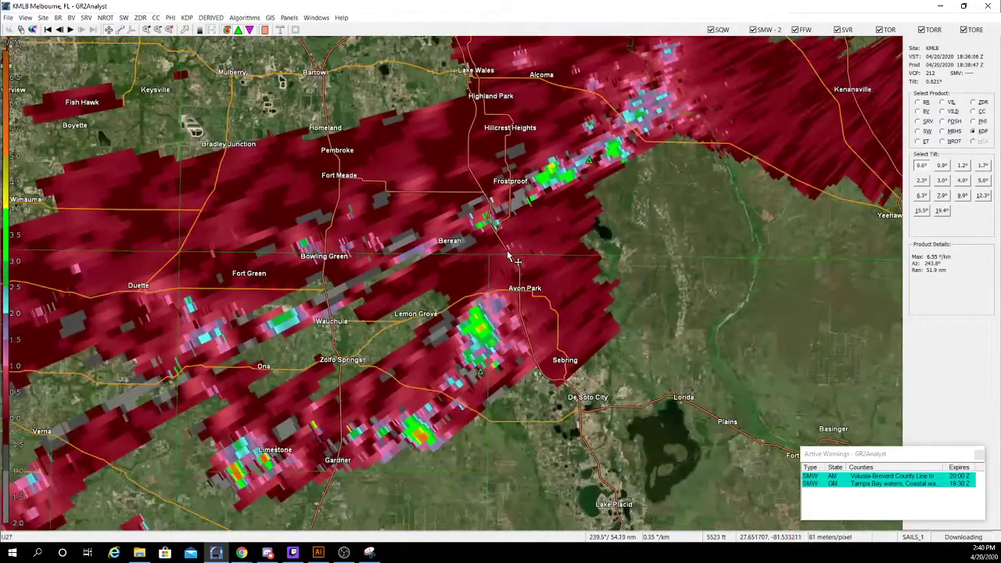
scroll(472, 346, up, 3)
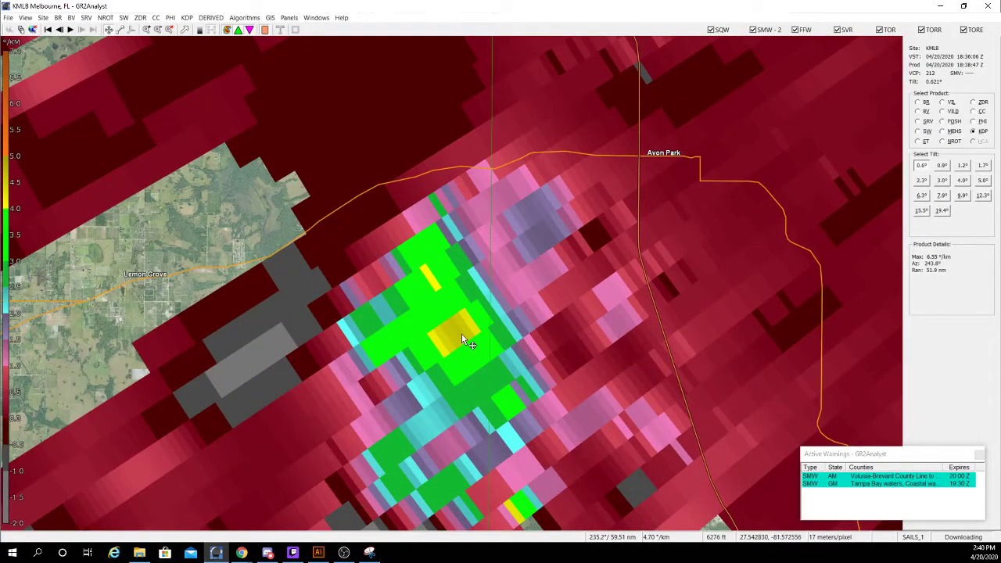
scroll(462, 334, up, 1)
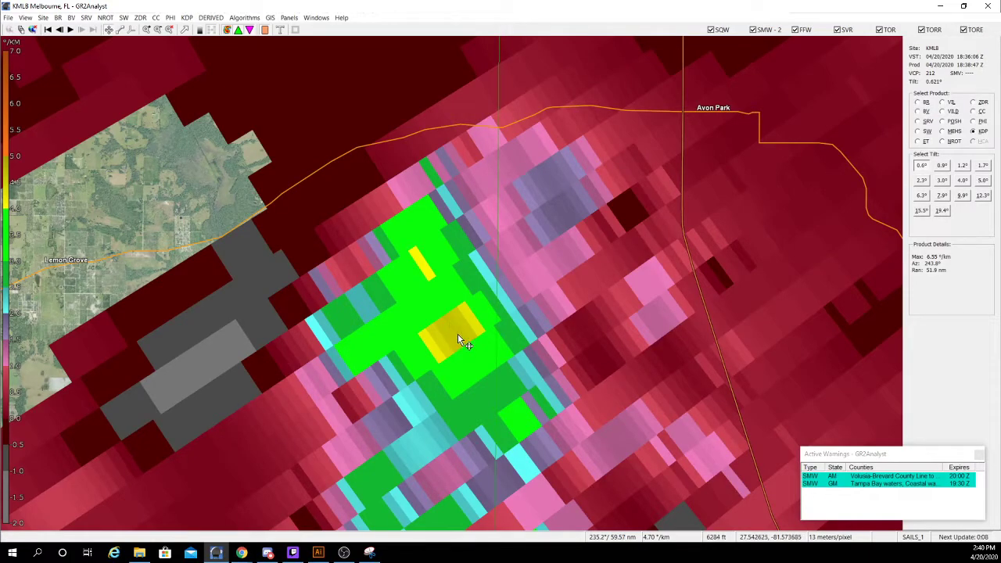
Compare the specific differential phase cores near Avon Park, Gardner and Frostproof across the wider storm area.
scroll(457, 335, down, 4)
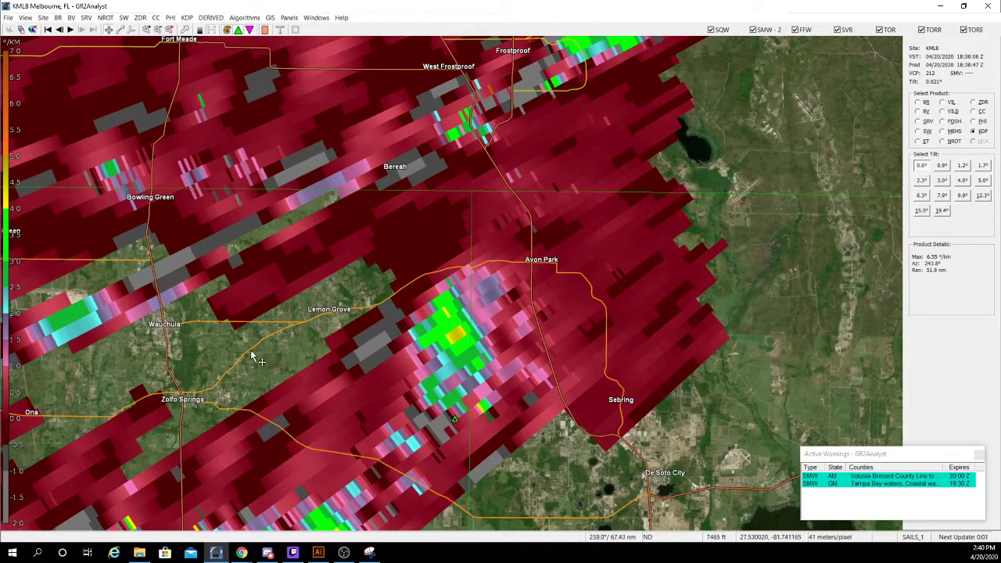
scroll(307, 387, down, 1)
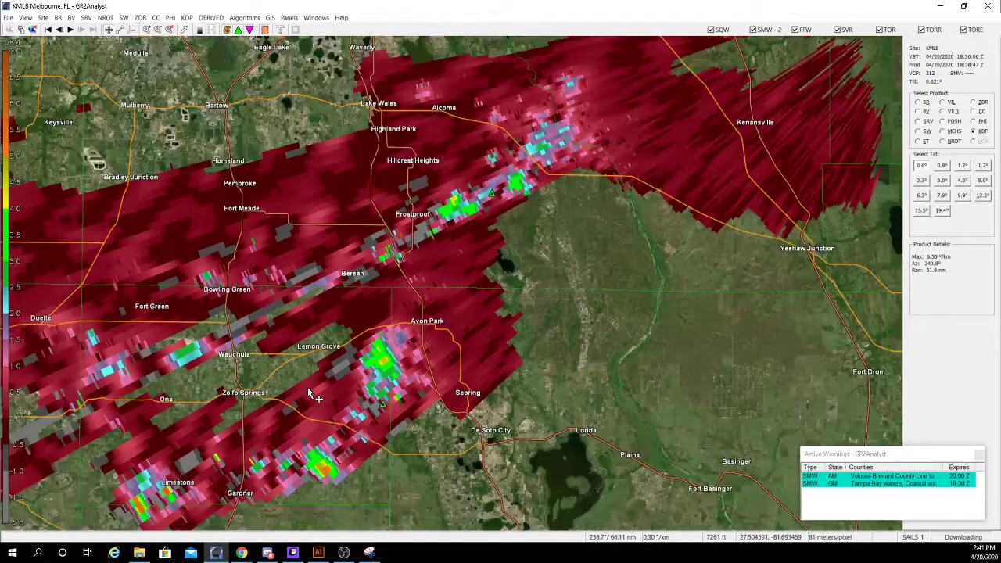
scroll(312, 384, up, 1)
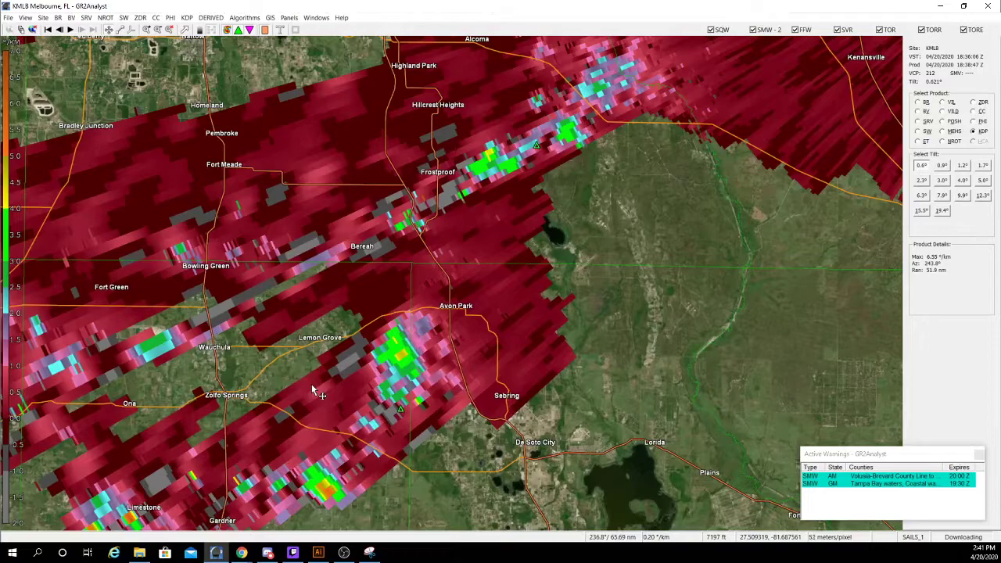
scroll(311, 384, up, 1)
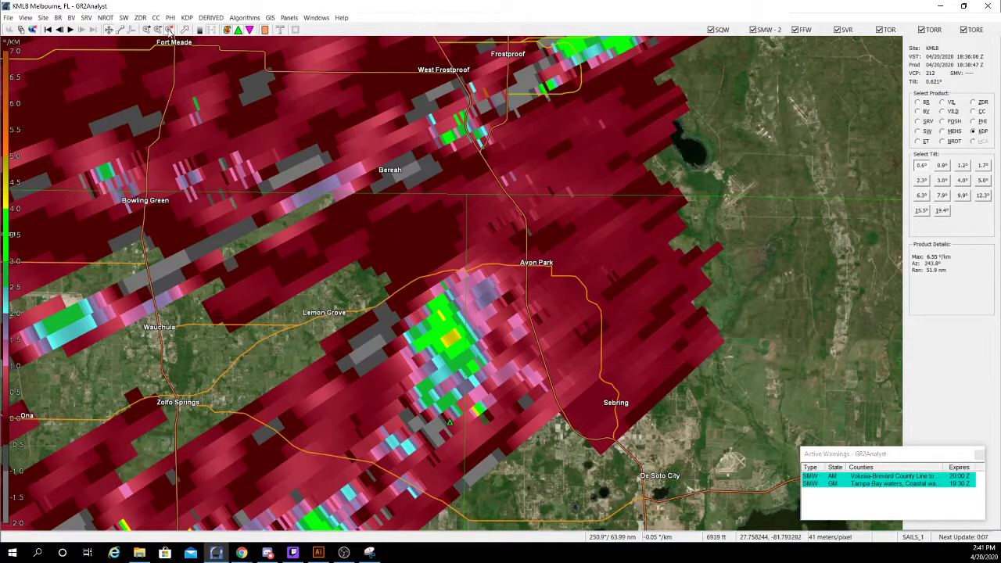
scroll(302, 247, down, 3)
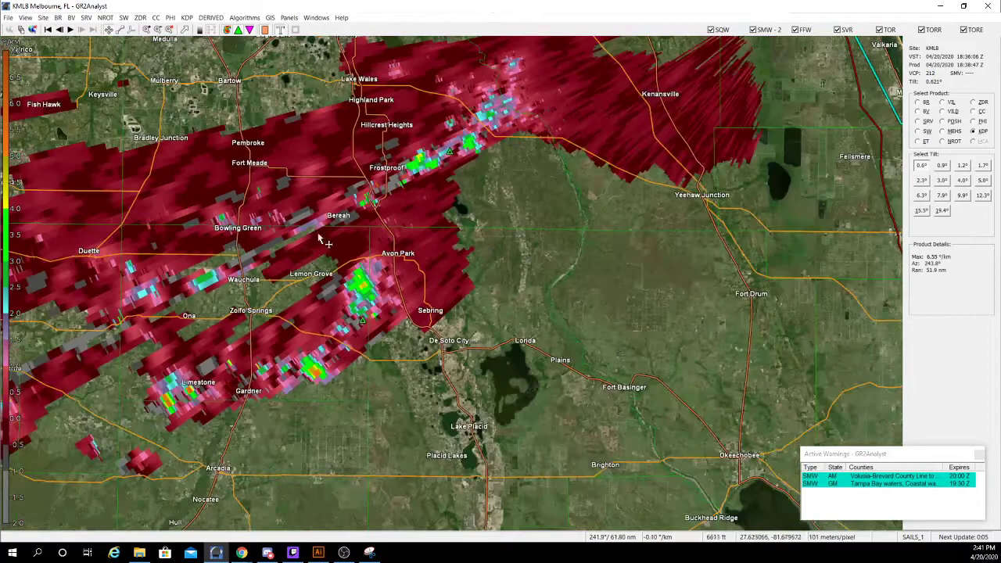
Switch to base reflectivity (BR) and examine the storm near Avon Park and the surrounding central Florida storms.
click(919, 102)
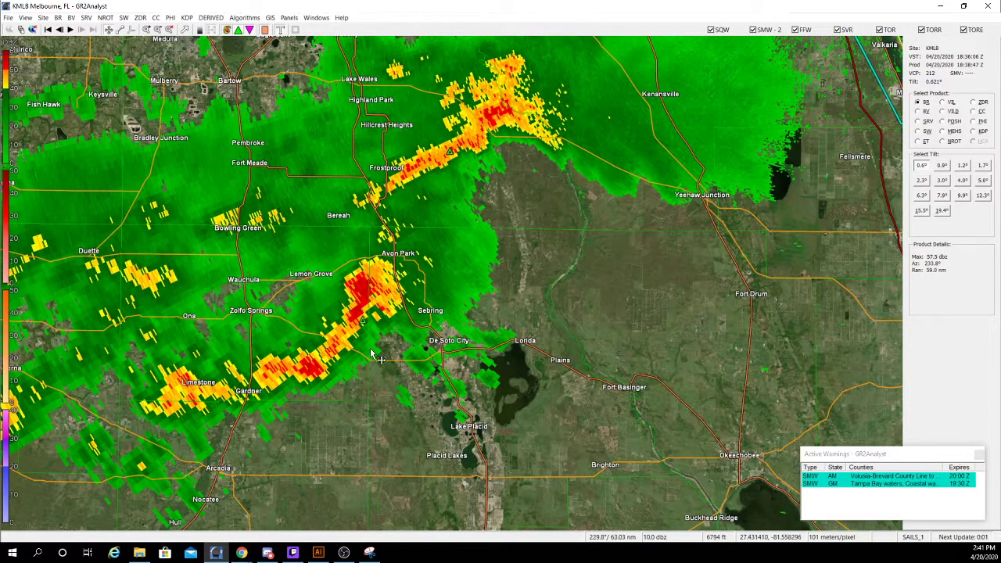
scroll(372, 358, down, 5)
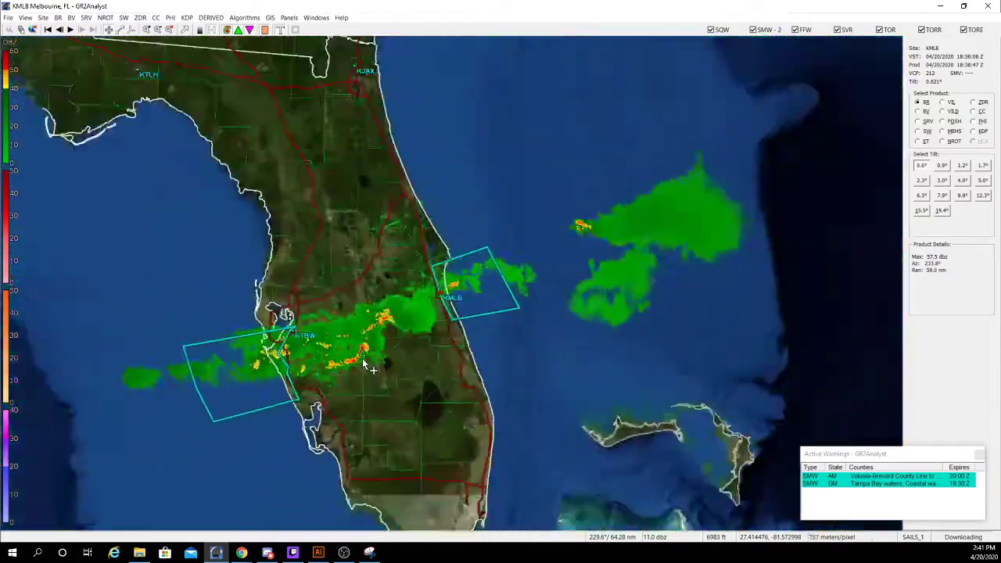
scroll(361, 360, up, 6)
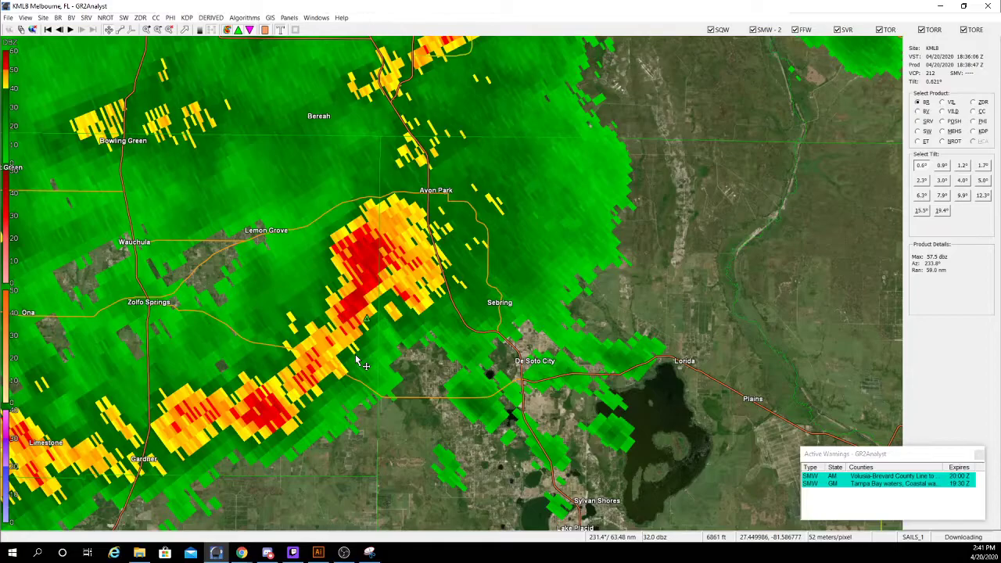
scroll(358, 366, down, 5)
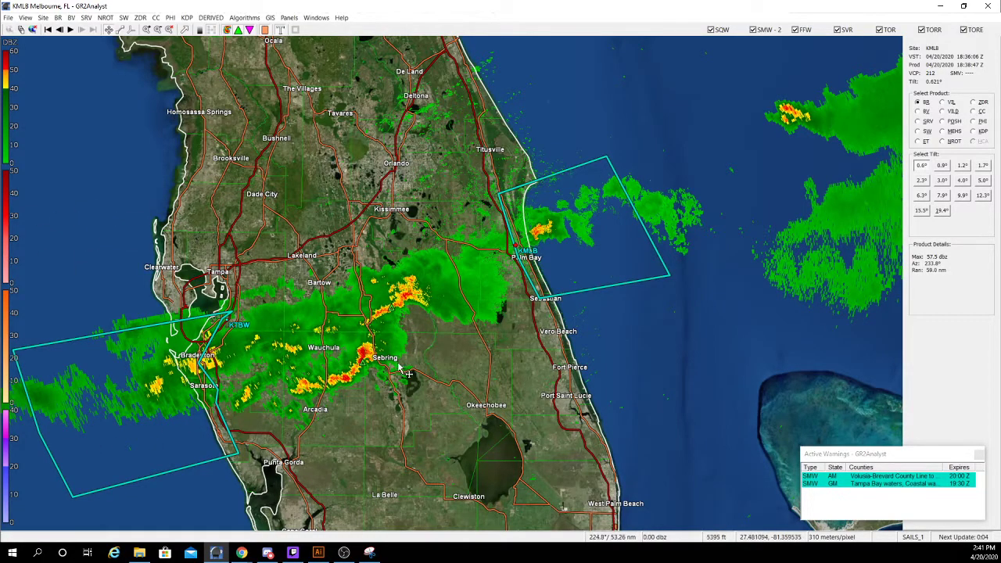
scroll(405, 371, up, 2)
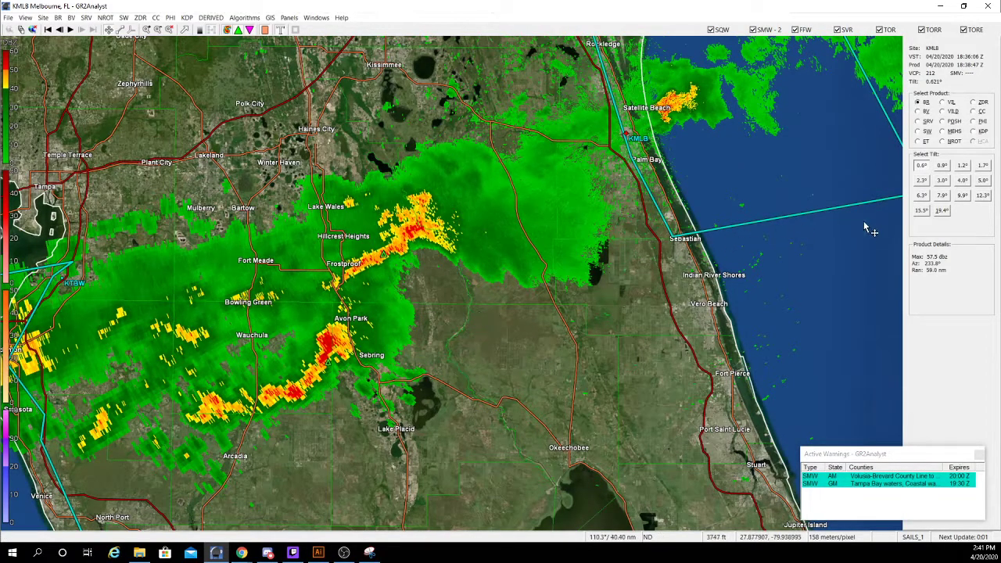
Step base reflectivity up through the 0.9°, 1.2°, 1.7°, 2.3° and 3.0° tilts and view the statewide coverage.
click(944, 168)
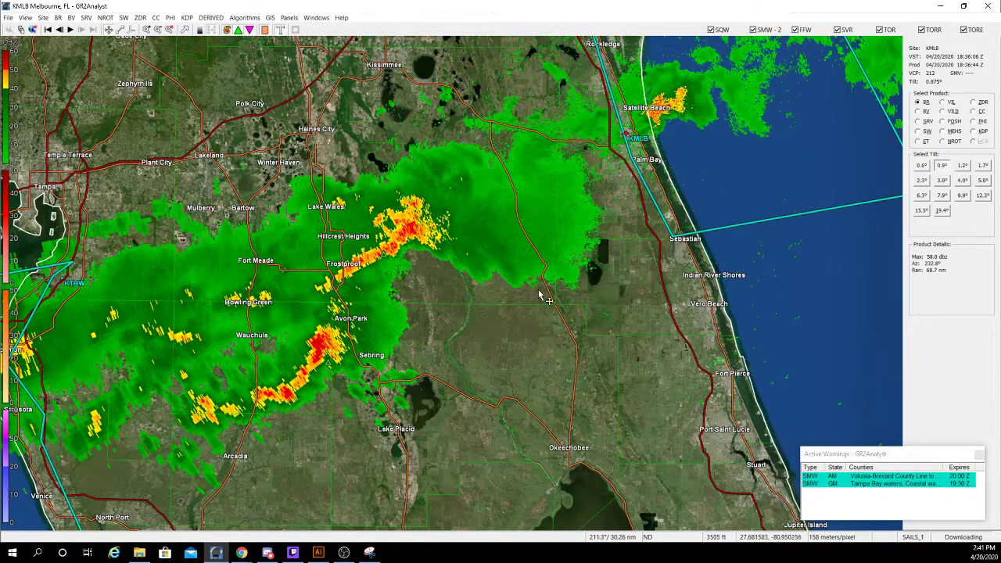
click(964, 165)
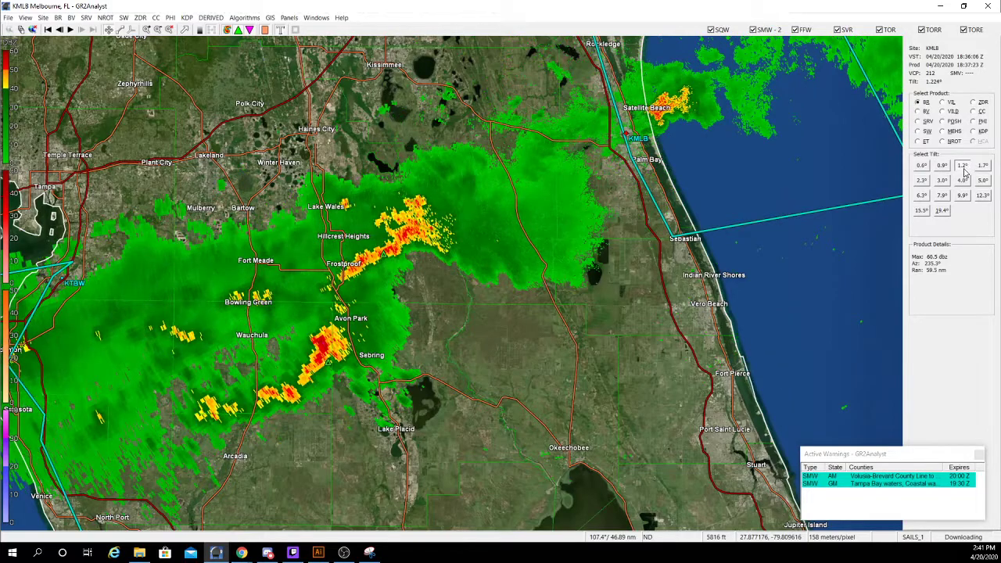
click(983, 167)
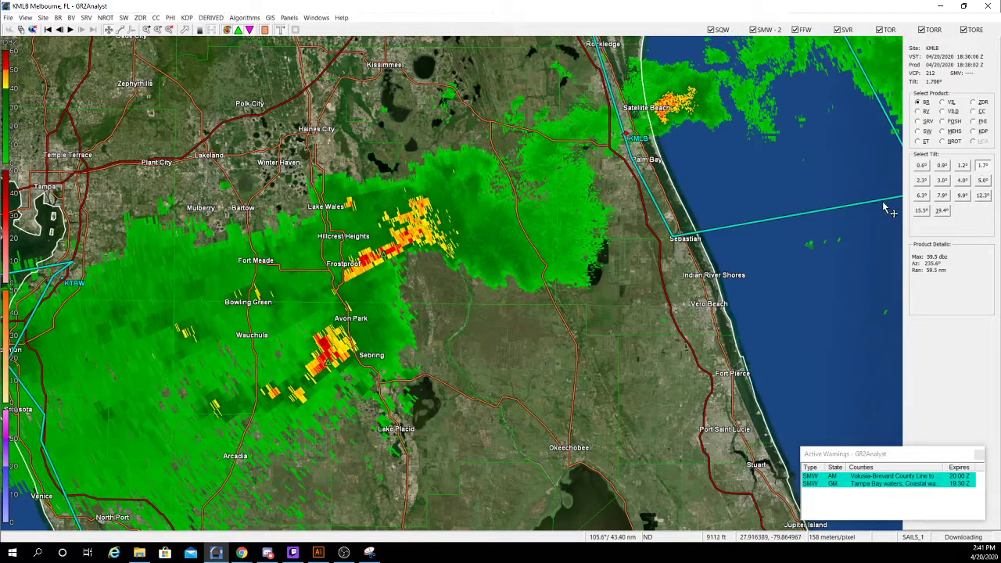
click(926, 182)
click(941, 181)
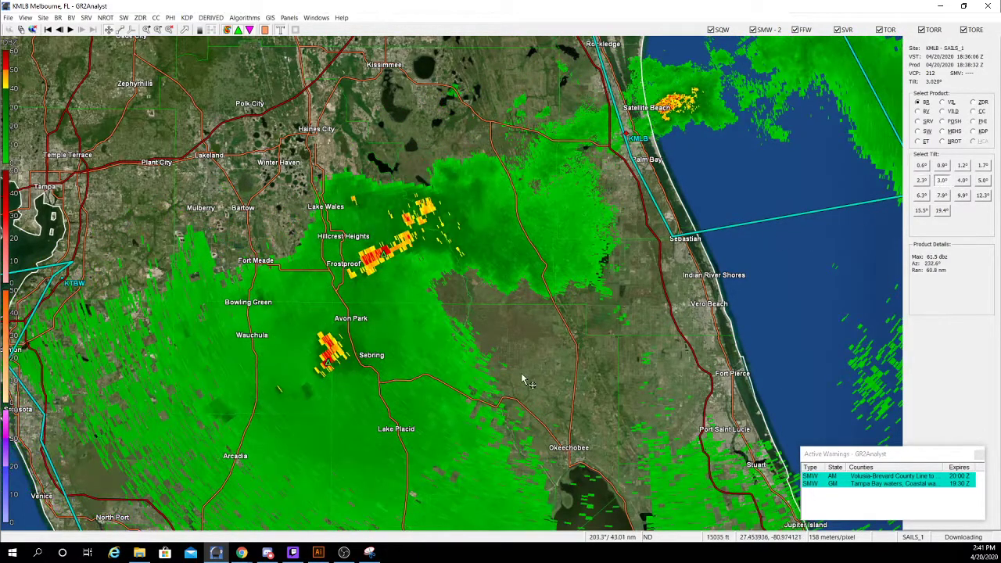
scroll(524, 379, down, 1)
scroll(498, 387, down, 1)
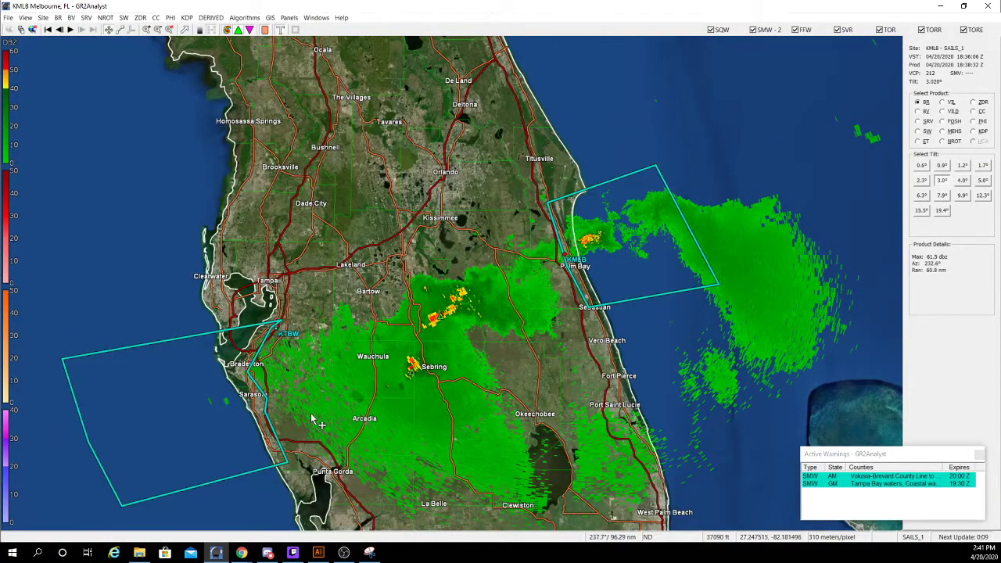
Step base reflectivity through the 4.0°, 5.0° and 19.4° tilts and examine the echoes around the KMLB radar site.
click(961, 182)
click(981, 182)
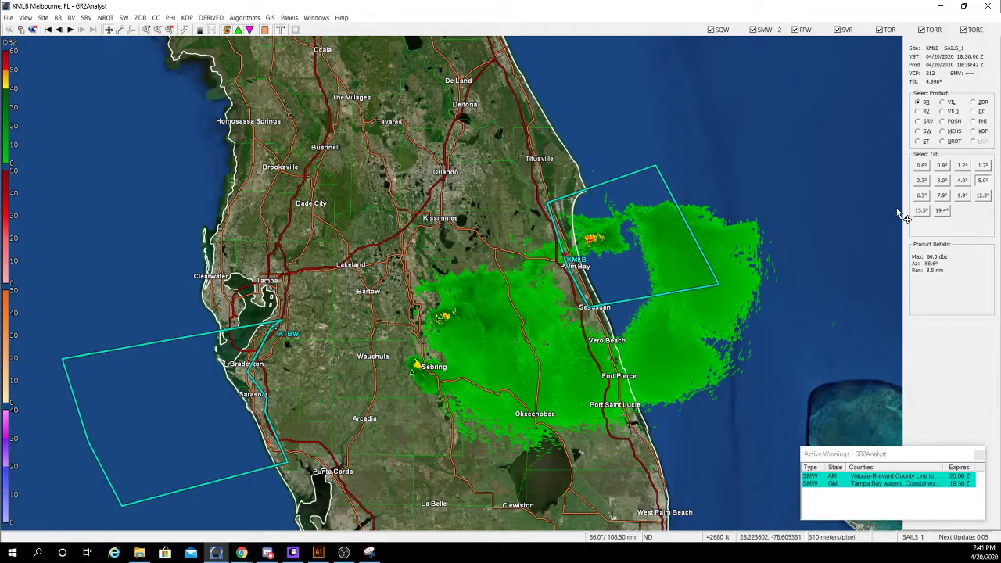
click(943, 211)
scroll(714, 264, up, 5)
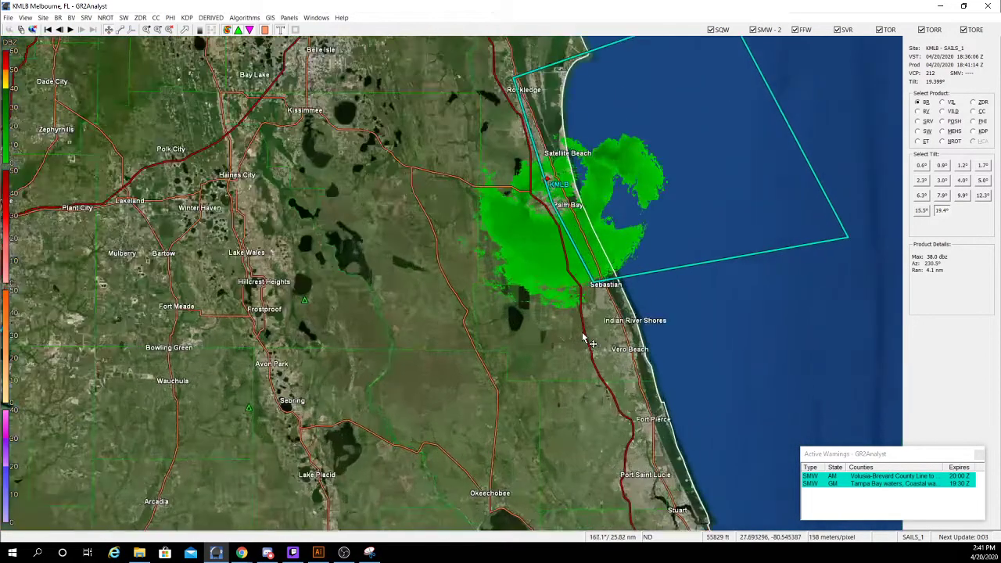
scroll(445, 443, up, 3)
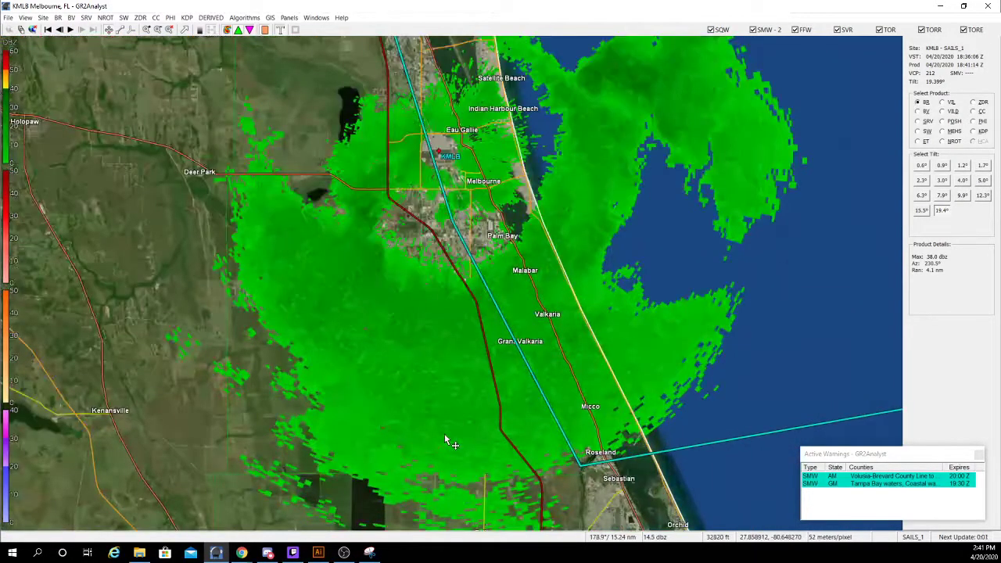
scroll(447, 441, down, 1)
scroll(446, 440, up, 2)
scroll(430, 423, down, 2)
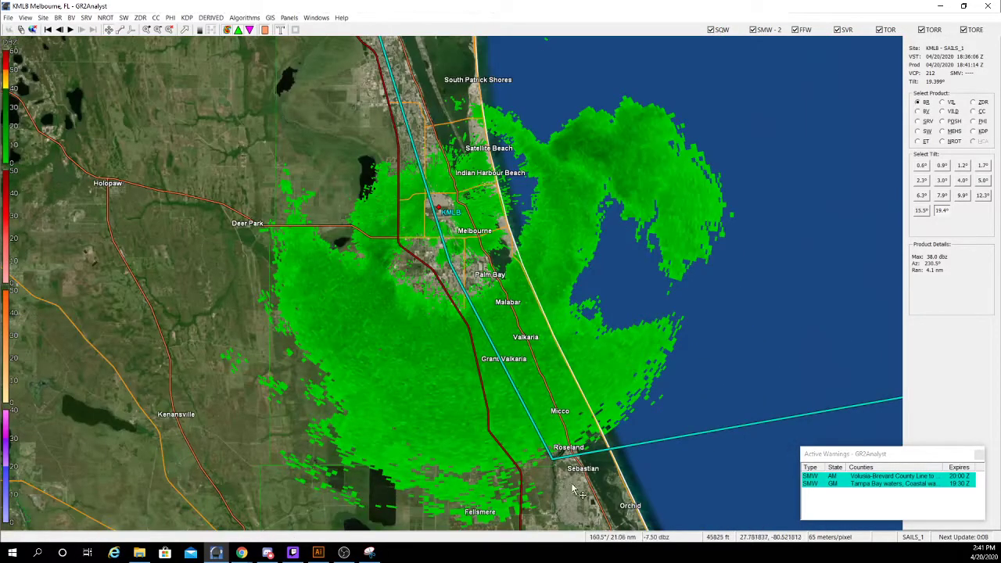
scroll(527, 202, down, 4)
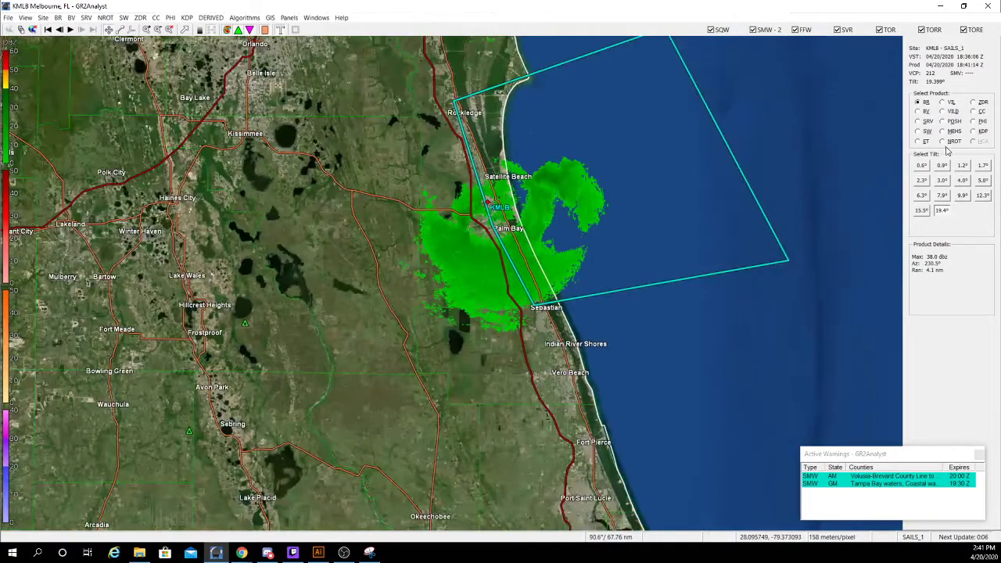
Return base reflectivity to the 0.6° tilt and play the radar animation over the Florida peninsula.
click(922, 165)
scroll(505, 388, down, 3)
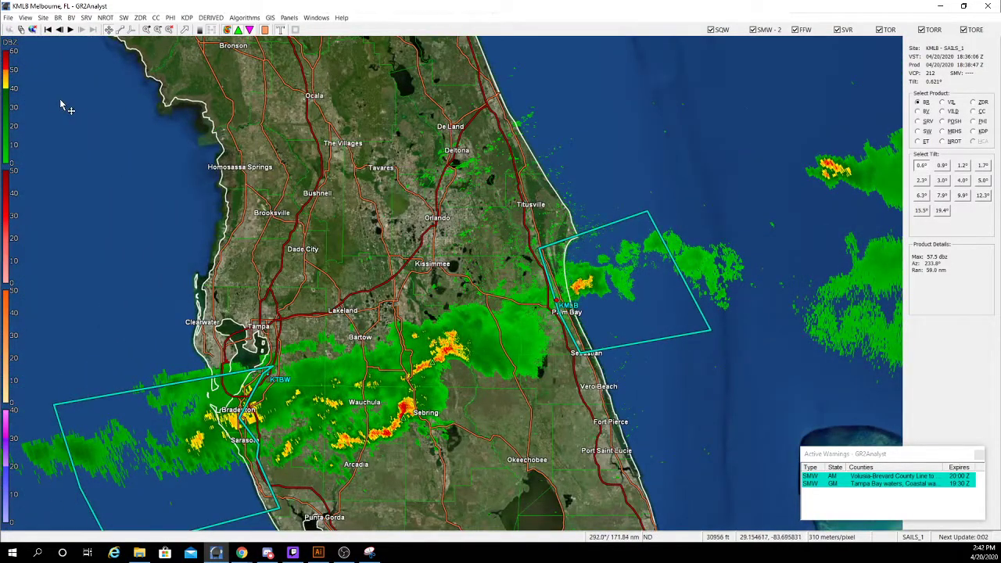
click(70, 30)
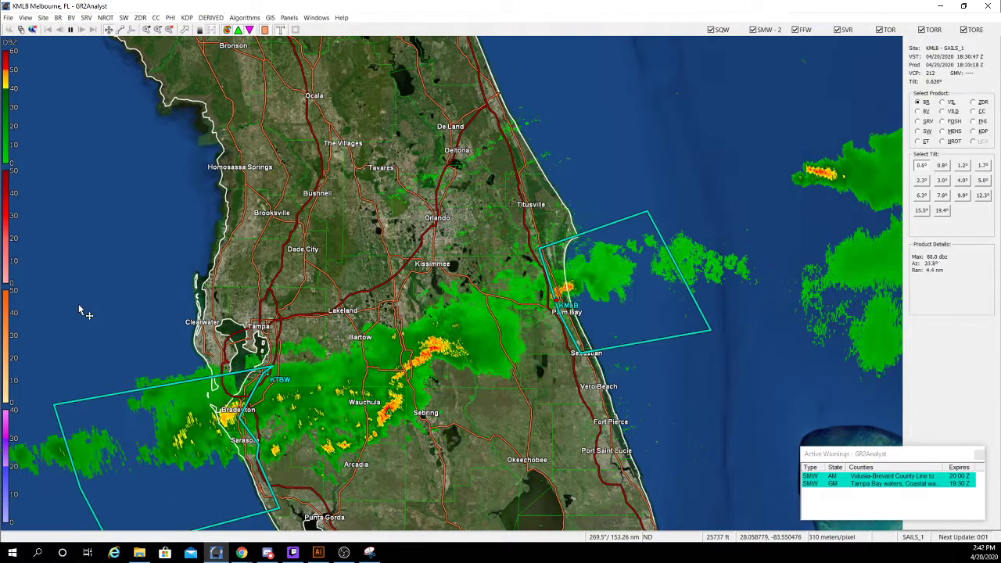
Pause the radar animation over the Florida peninsula and step backward through its earlier base reflectivity frames.
scroll(283, 427, up, 2)
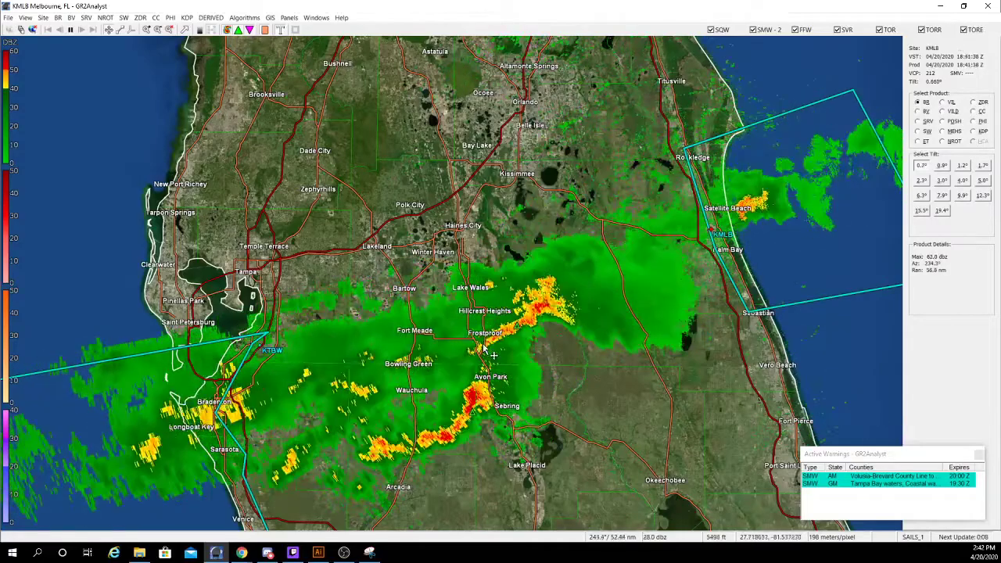
scroll(443, 372, down, 3)
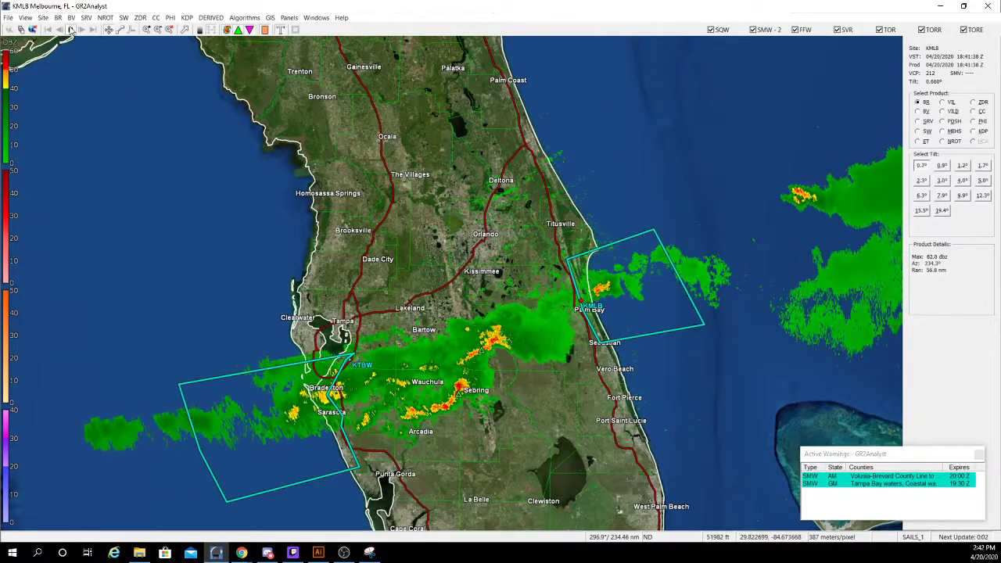
click(70, 29)
click(59, 29)
click(59, 30)
click(59, 30)
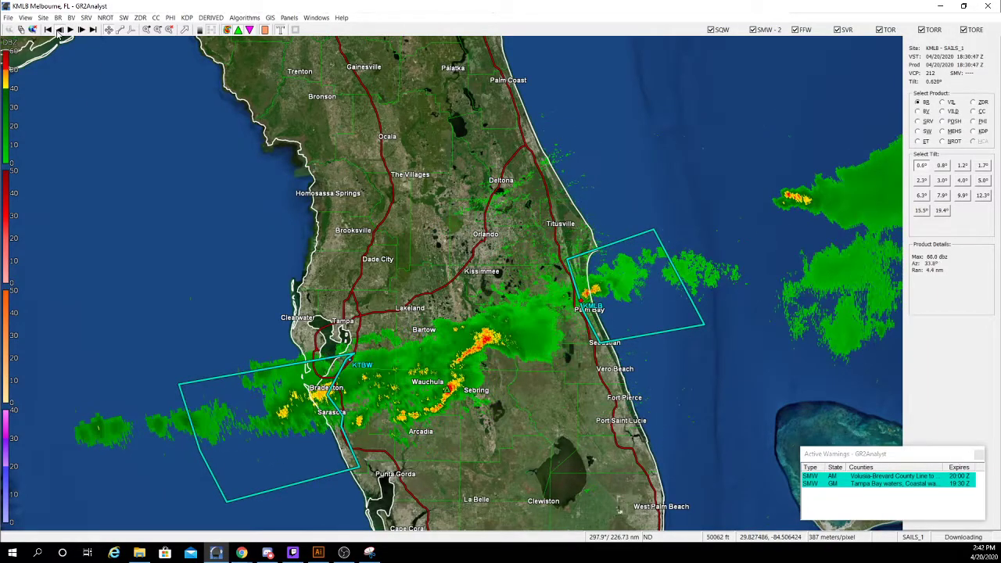
click(59, 29)
click(58, 30)
Step forward to the newest radar frame, jump to the first frame of the loop, and return to the last.
click(81, 30)
click(81, 30)
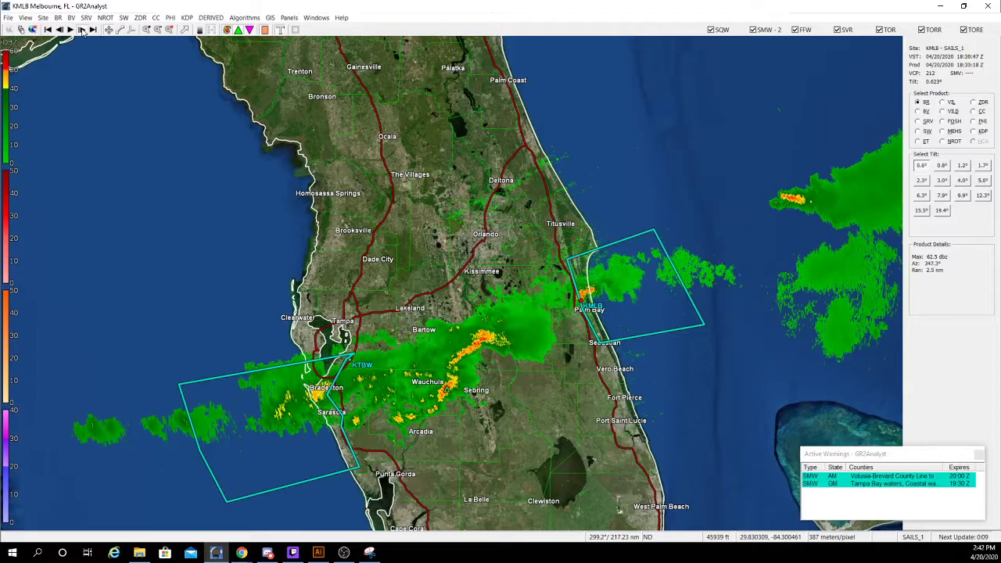
click(81, 29)
click(81, 29)
click(81, 29)
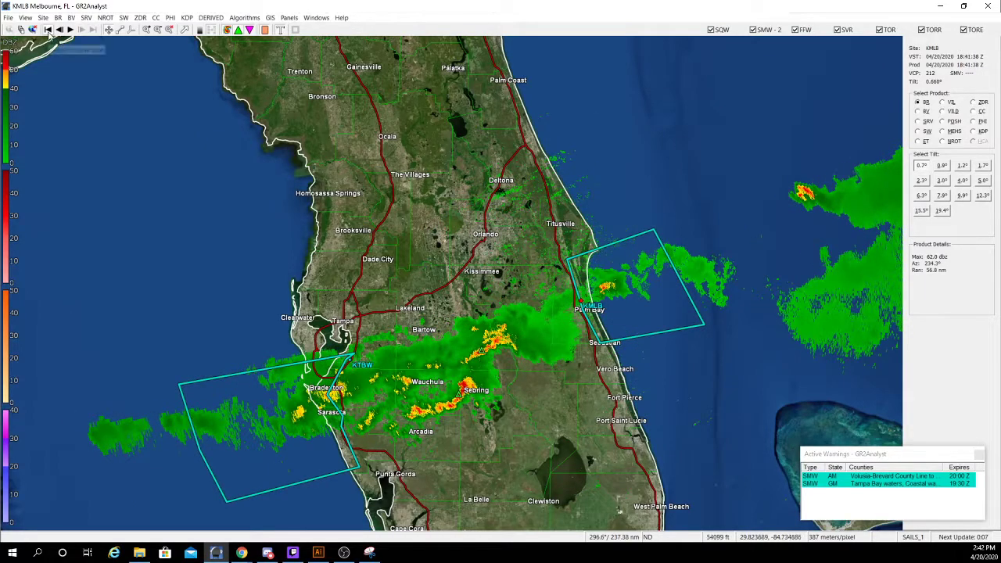
click(48, 29)
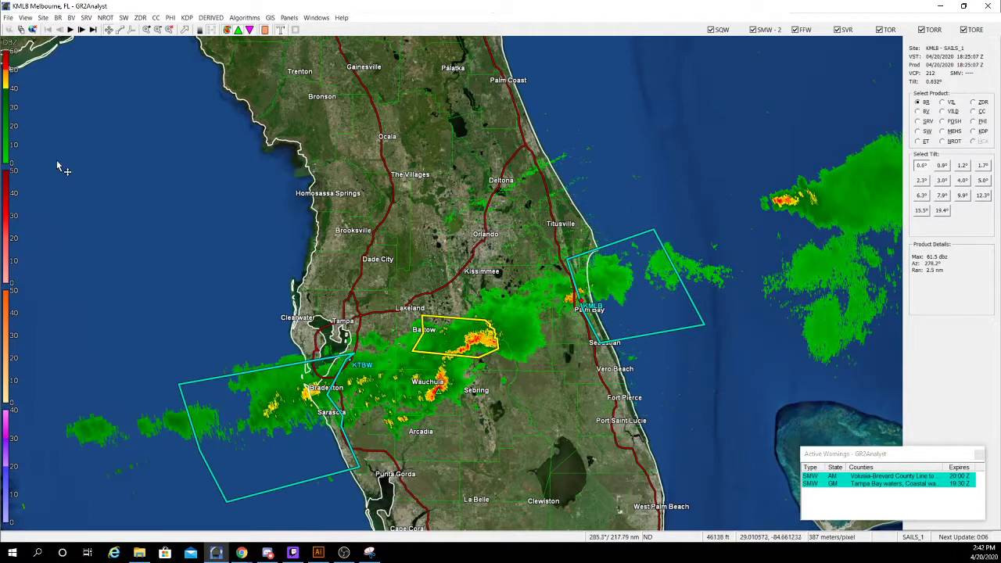
click(92, 29)
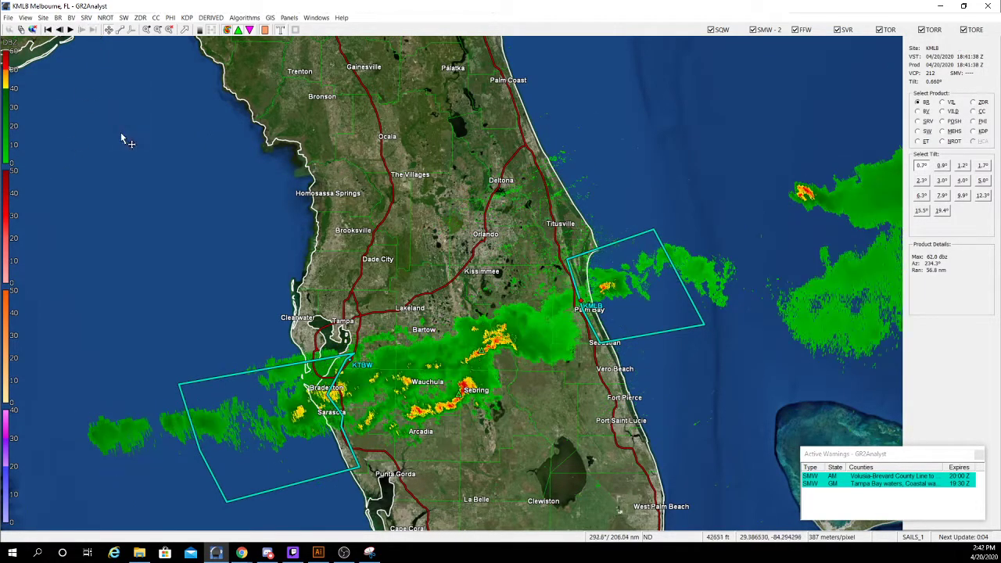
Zoom in on central Florida, then use Zoom None to view the radar site's wider coverage.
click(147, 30)
click(148, 30)
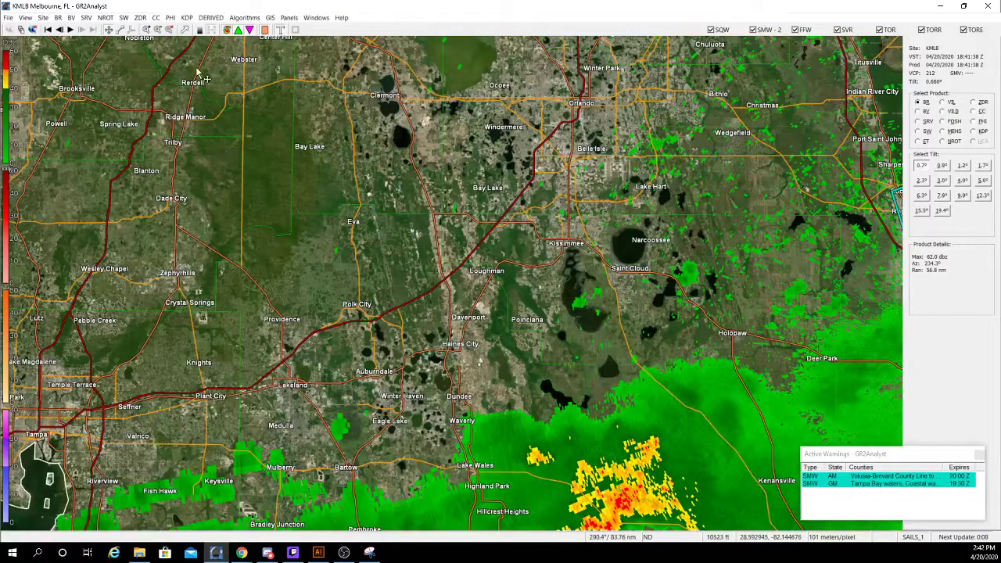
click(169, 31)
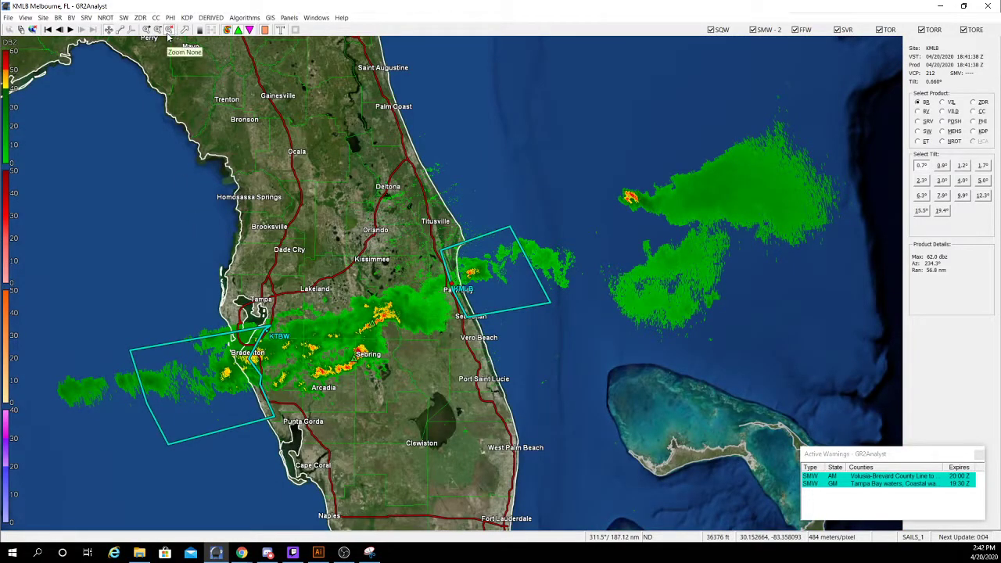
click(166, 30)
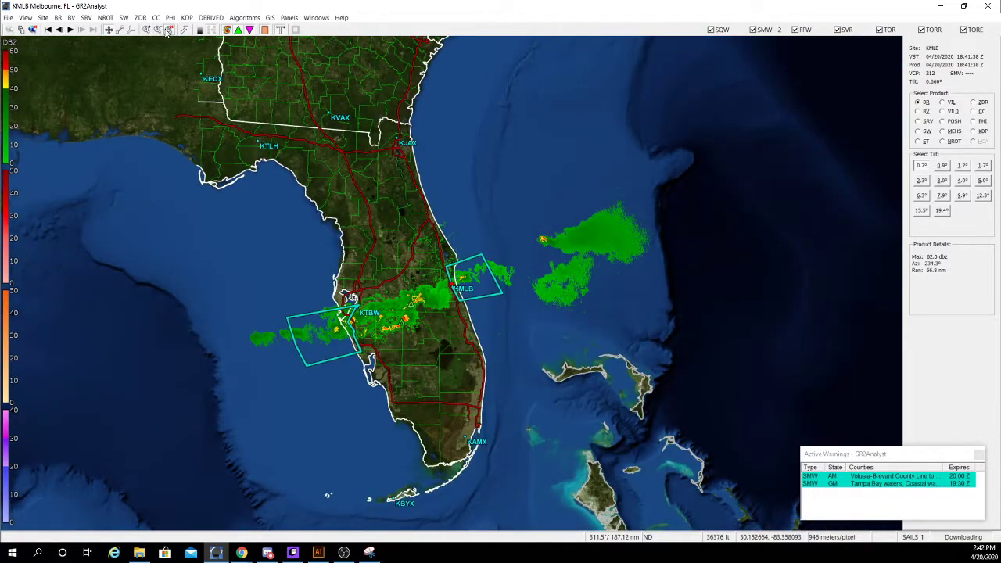
click(166, 30)
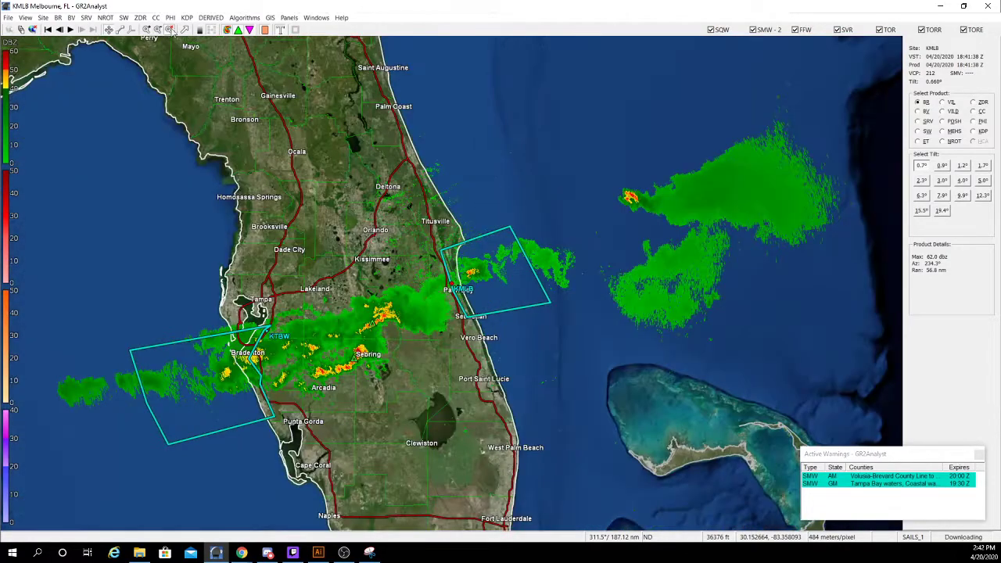
Set the storm motion vector to 0 degrees at 20 knots and apply it.
click(185, 30)
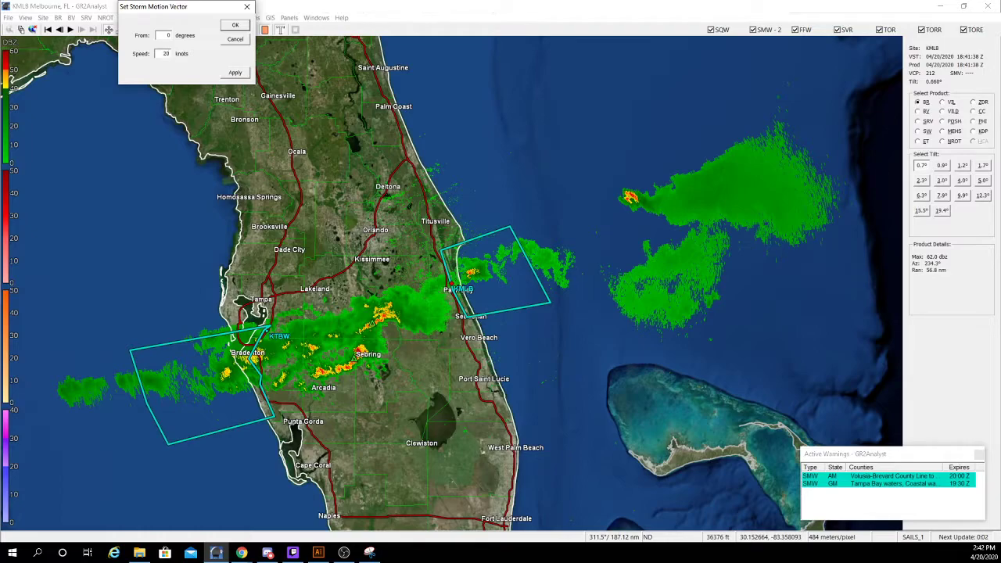
click(238, 72)
click(238, 26)
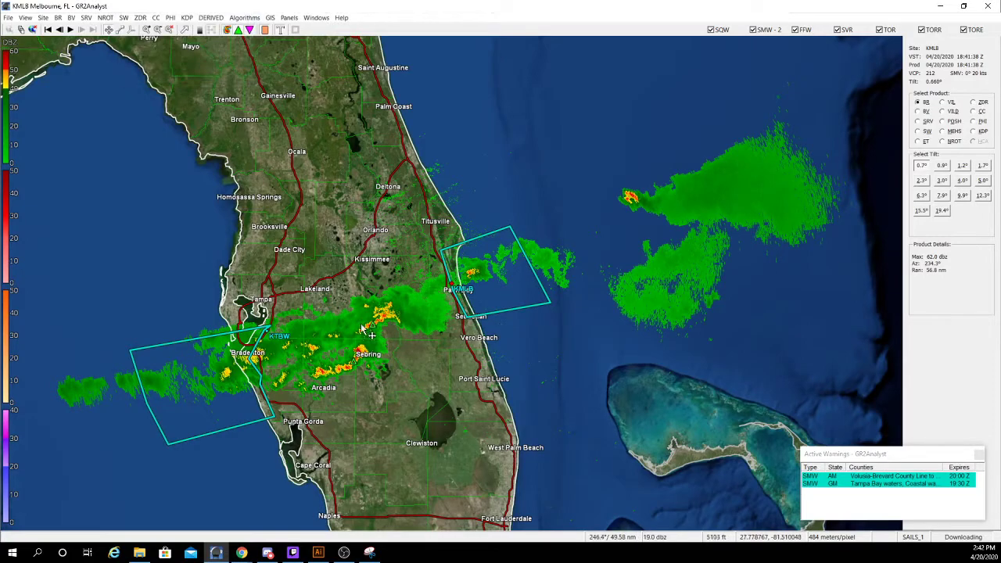
Place a storm track on the storm core near Sebring and examine its projected path.
right_click(369, 364)
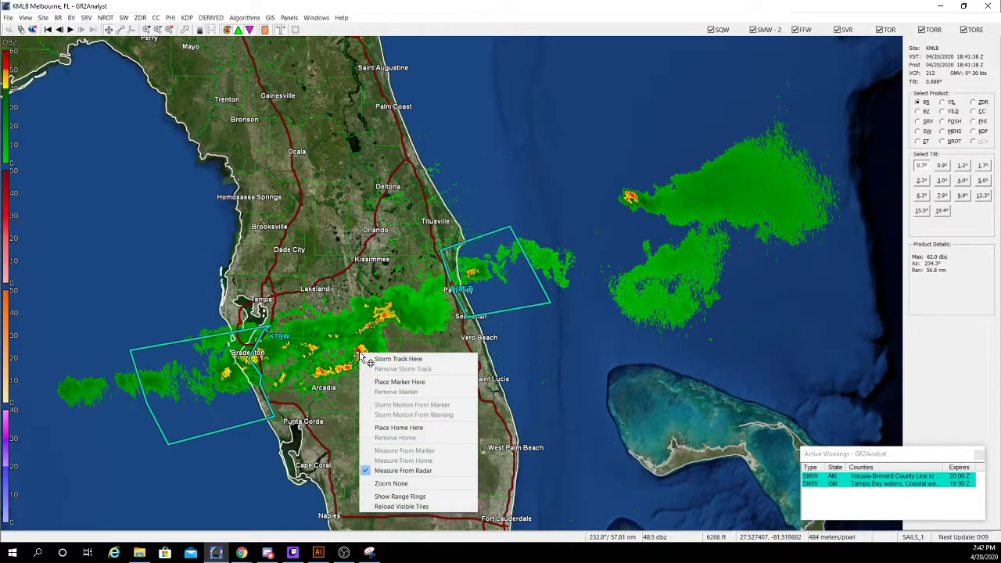
click(375, 359)
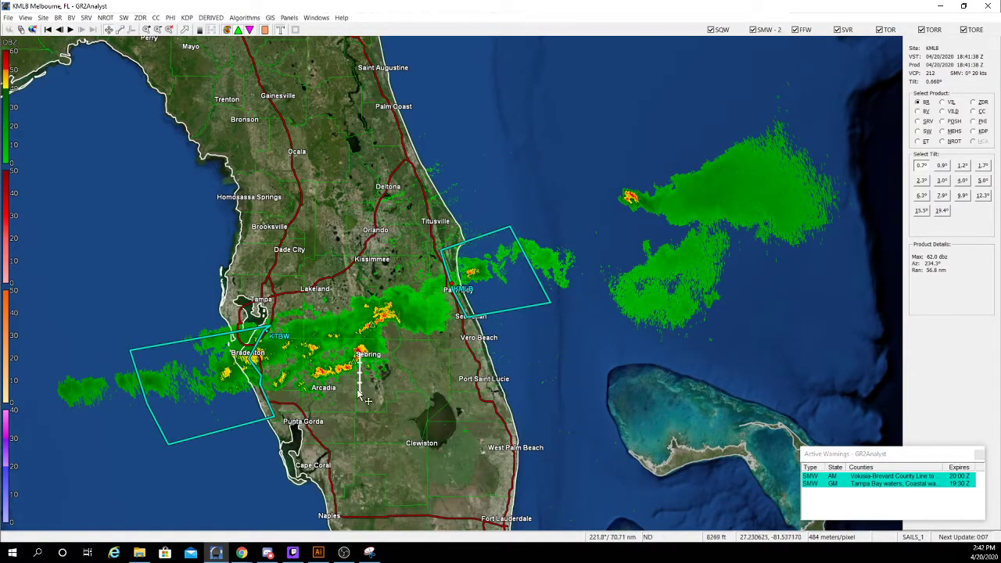
scroll(358, 394, up, 5)
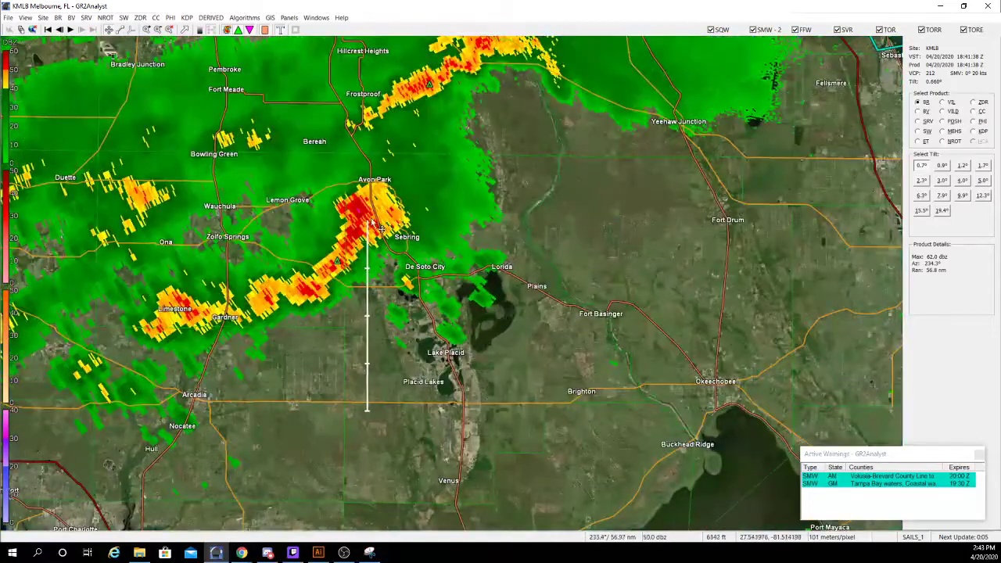
scroll(357, 442, down, 2)
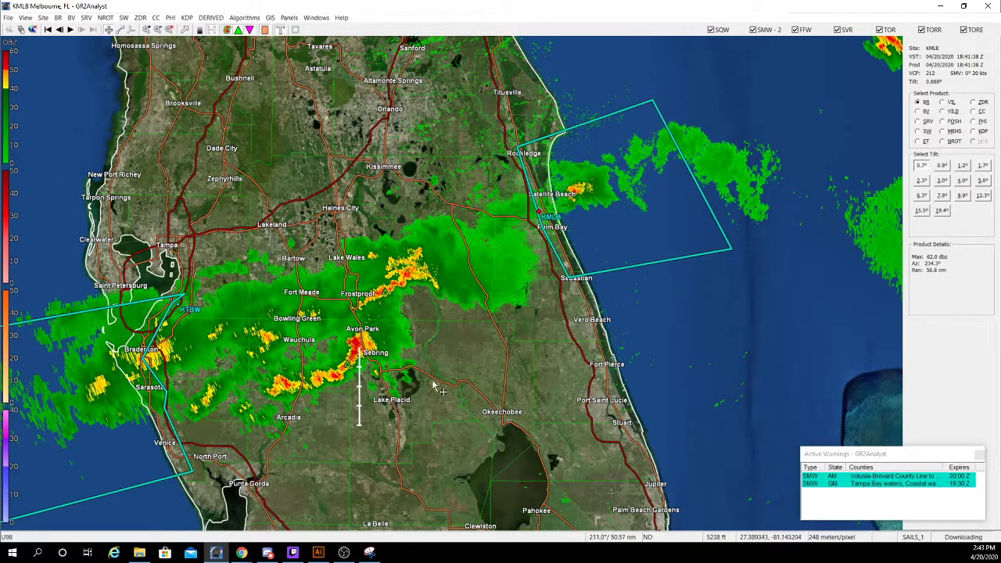
scroll(401, 386, down, 5)
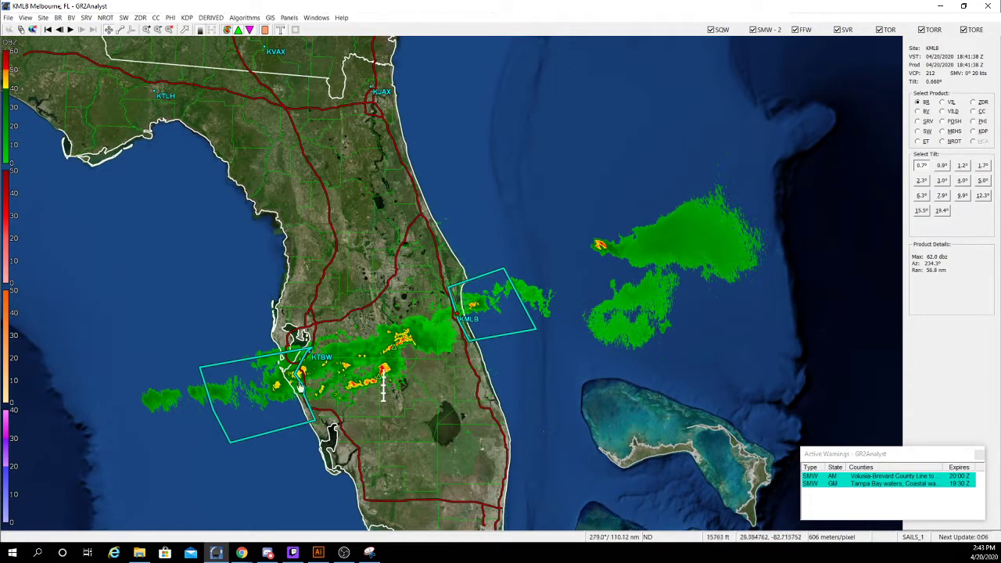
Compare smoothed and unsmoothed base reflectivity on the storm between Avon Park and Sebring, leaving smoothing off.
scroll(349, 410, up, 3)
scroll(350, 408, up, 5)
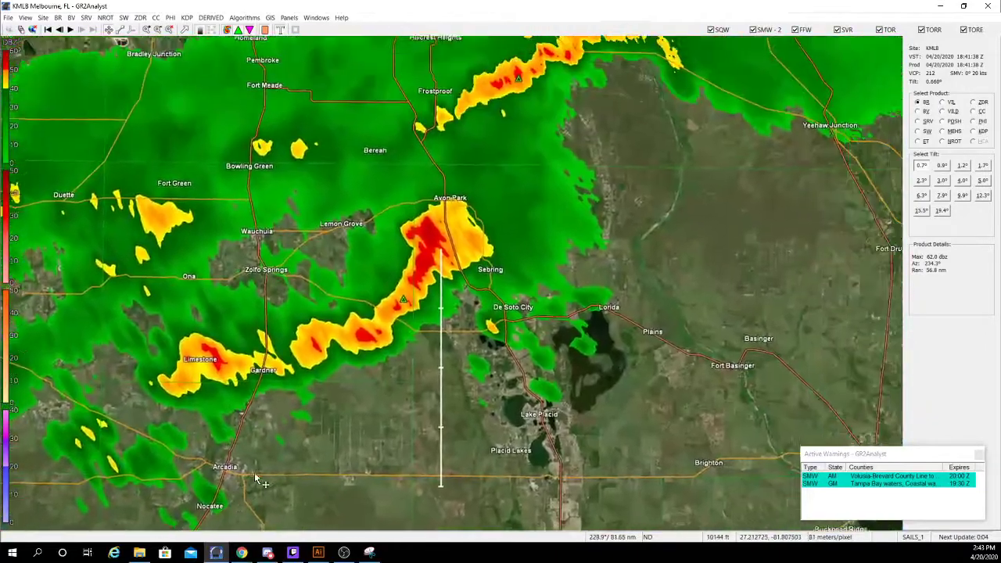
scroll(354, 382, up, 2)
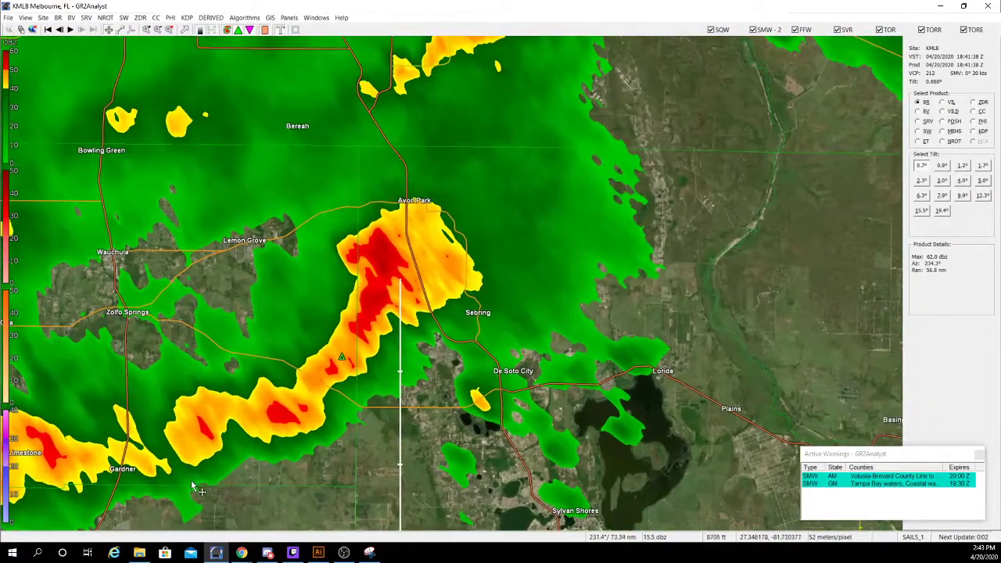
scroll(368, 344, up, 1)
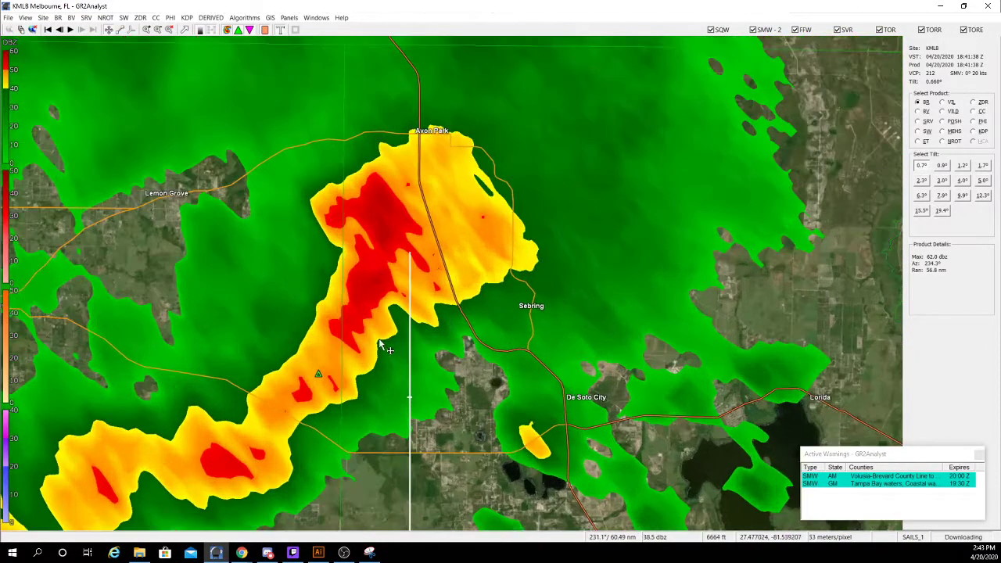
scroll(393, 404, down, 2)
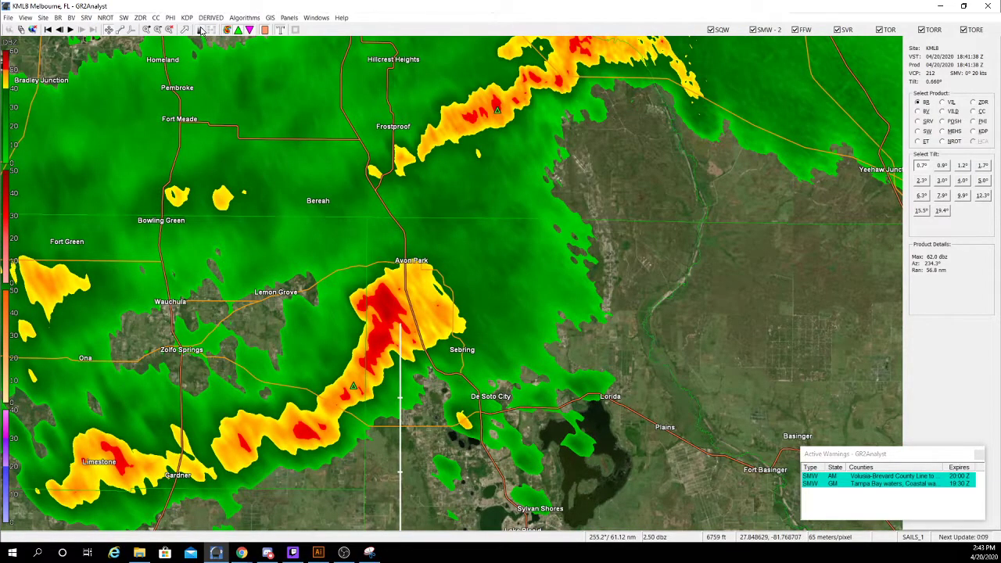
click(201, 30)
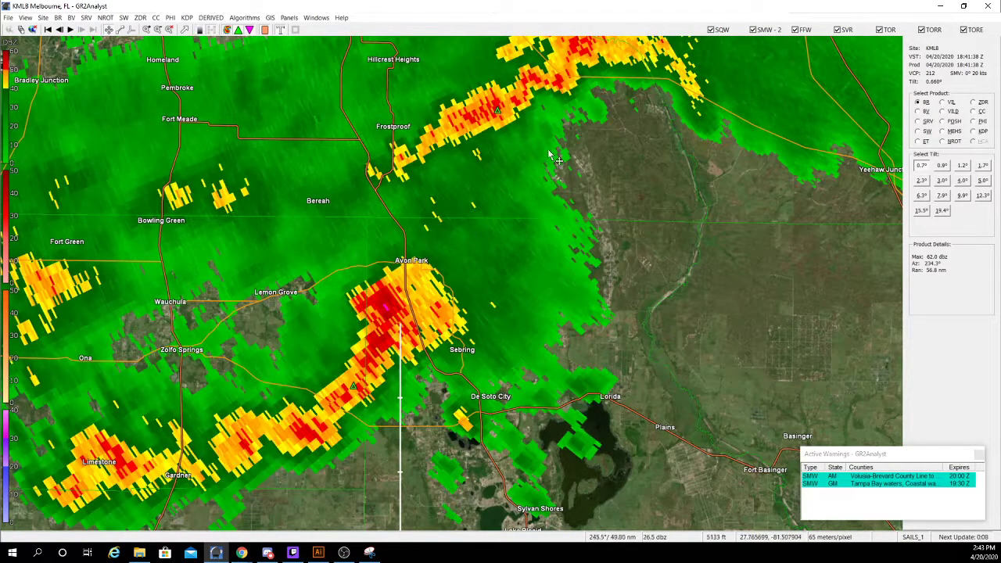
Switch to base velocity (BV) and compare the storm velocities with dealiasing off and on, leaving dealiasing on.
click(917, 112)
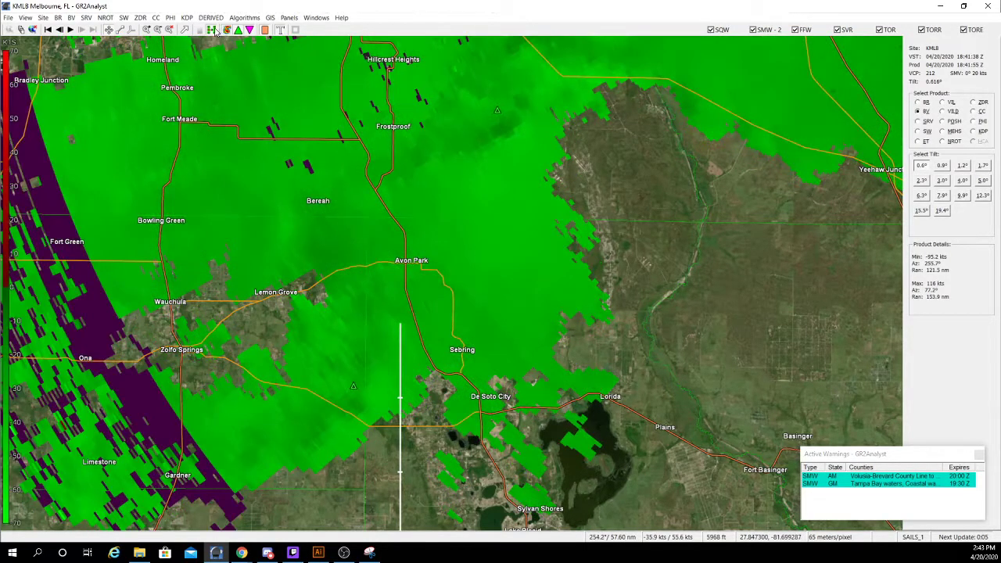
scroll(387, 370, down, 2)
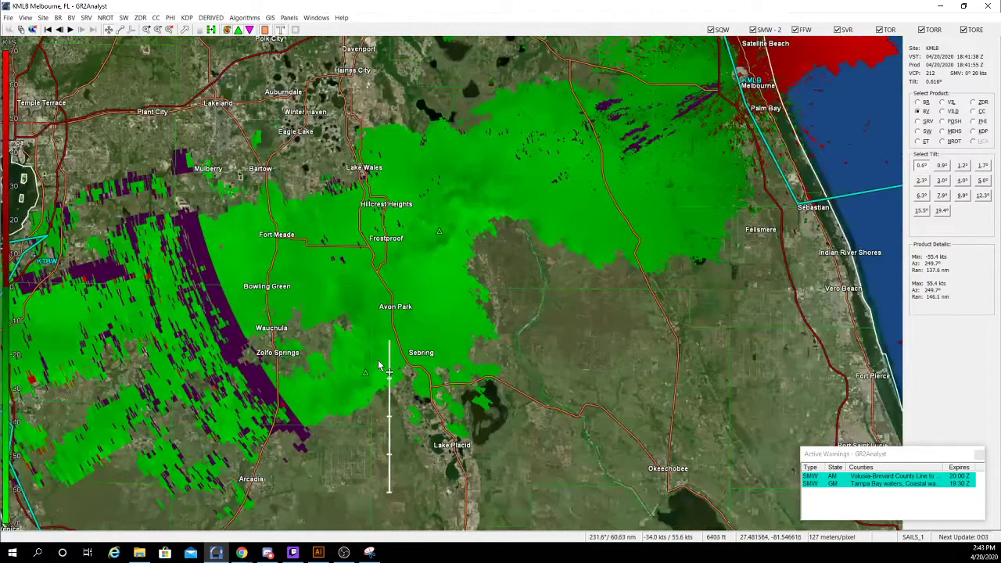
scroll(411, 332, up, 2)
scroll(225, 360, down, 1)
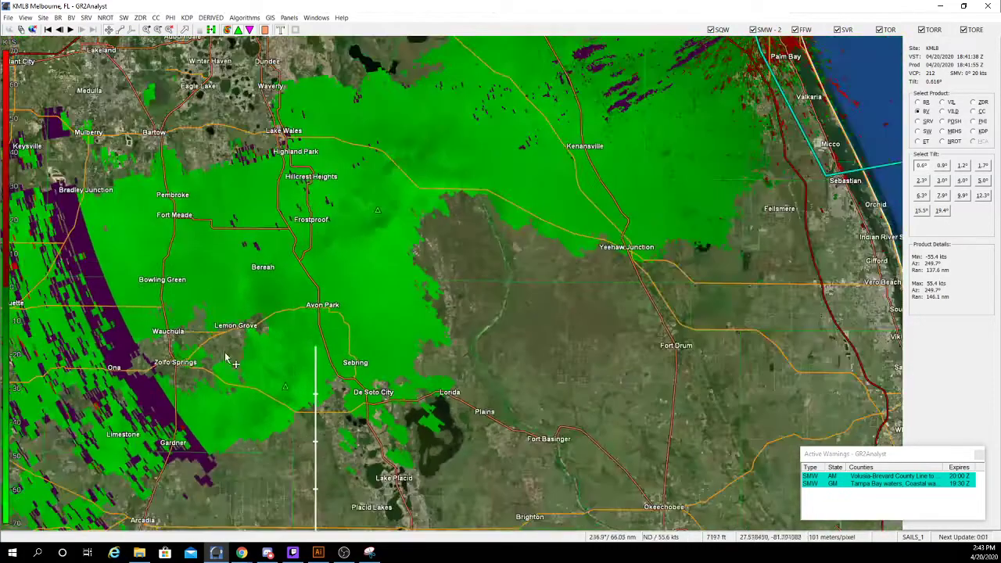
drag(225, 359, 332, 331)
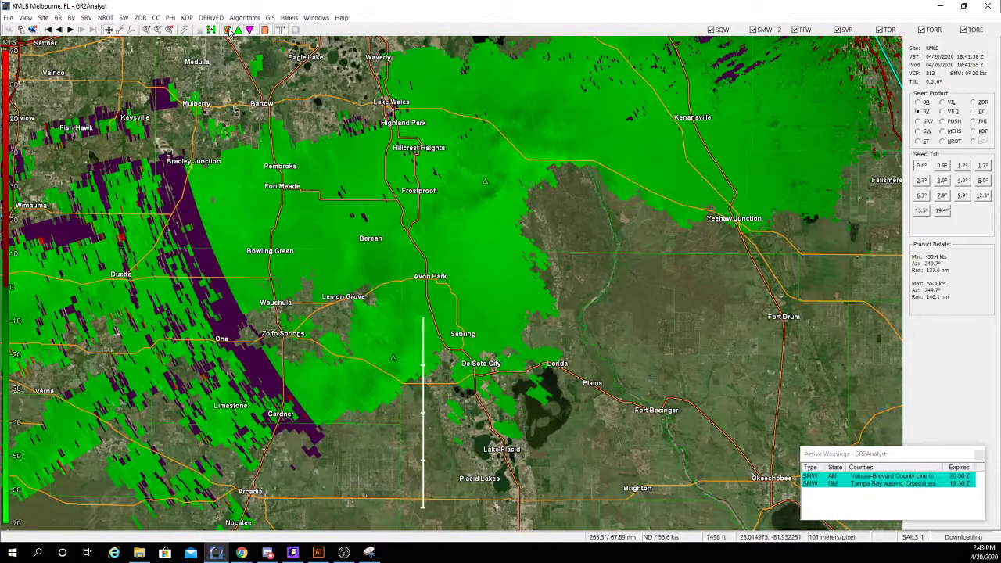
click(228, 29)
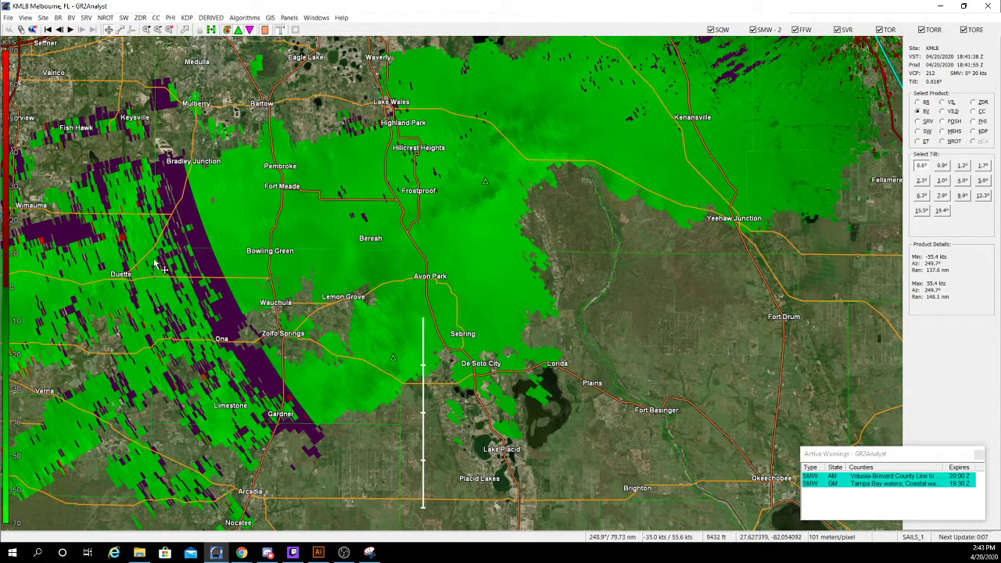
click(211, 29)
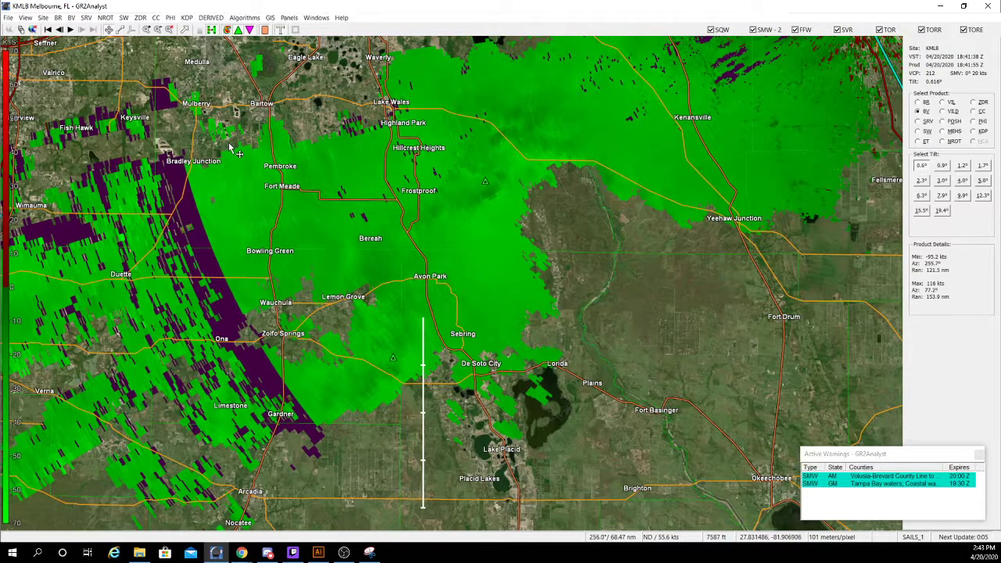
drag(312, 172, 251, 167)
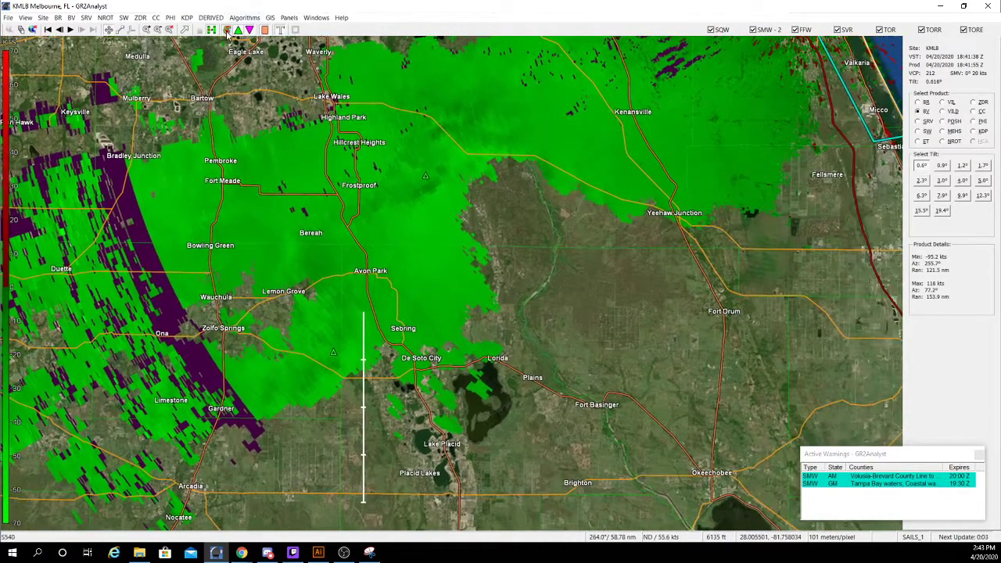
Hide the radar data, remove the storm track near Sebring, and view the remaining storm markers over central Florida.
click(227, 30)
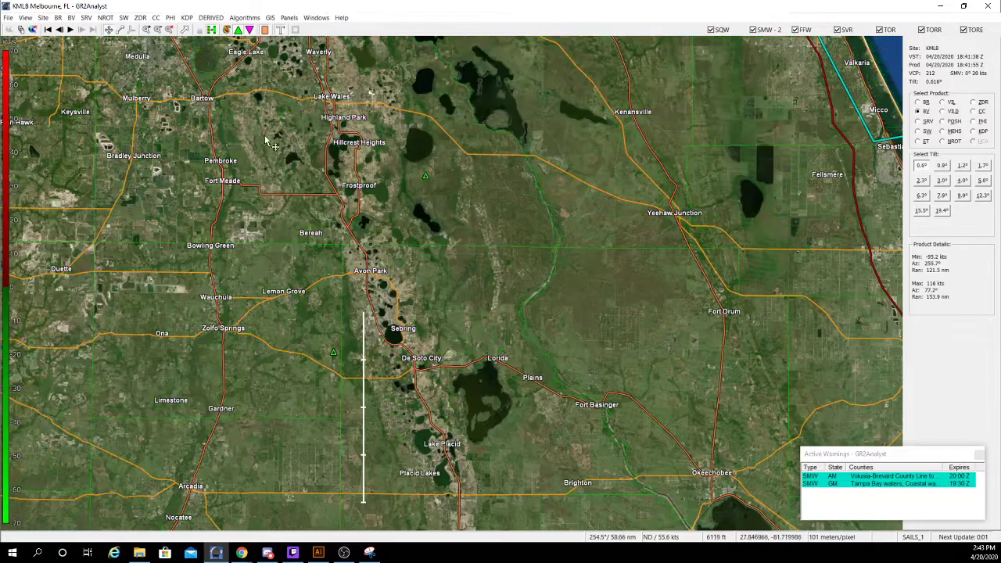
scroll(280, 233, down, 4)
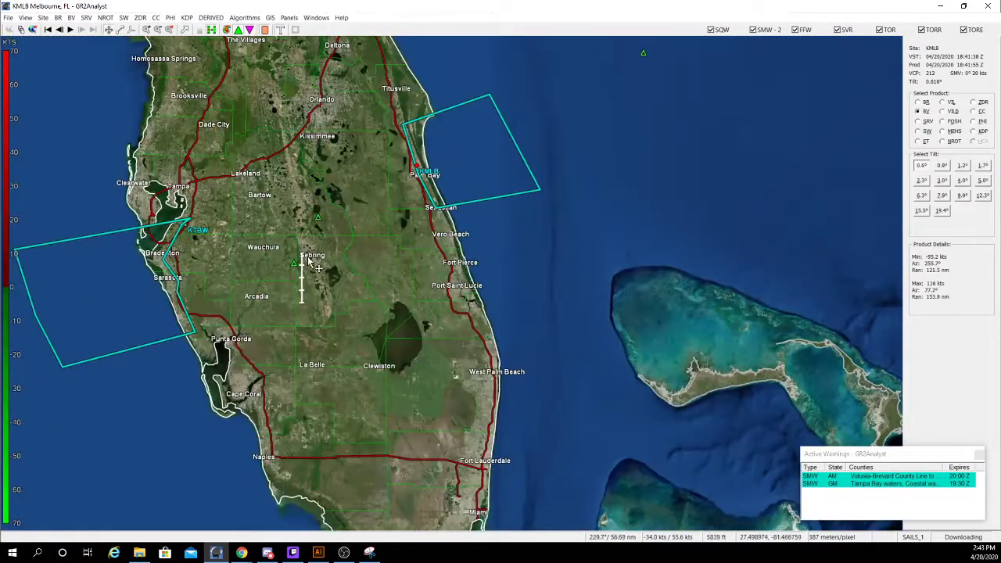
right_click(302, 253)
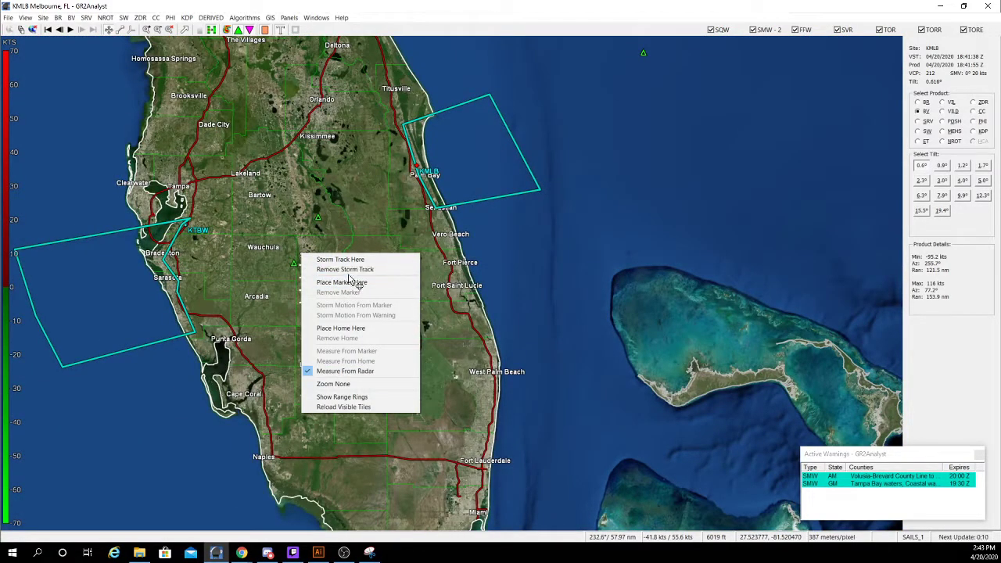
click(340, 328)
scroll(295, 272, up, 2)
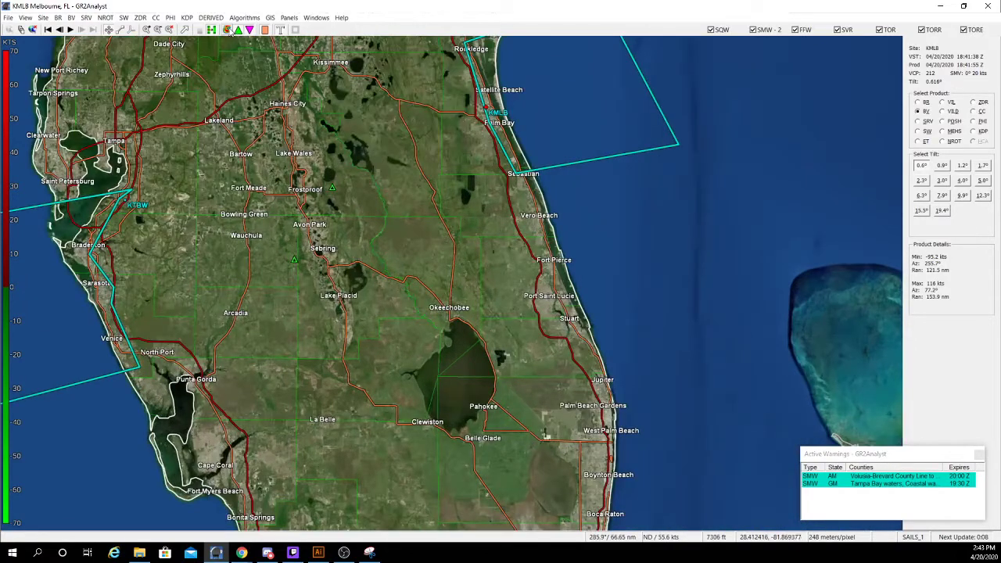
drag(331, 191, 358, 278)
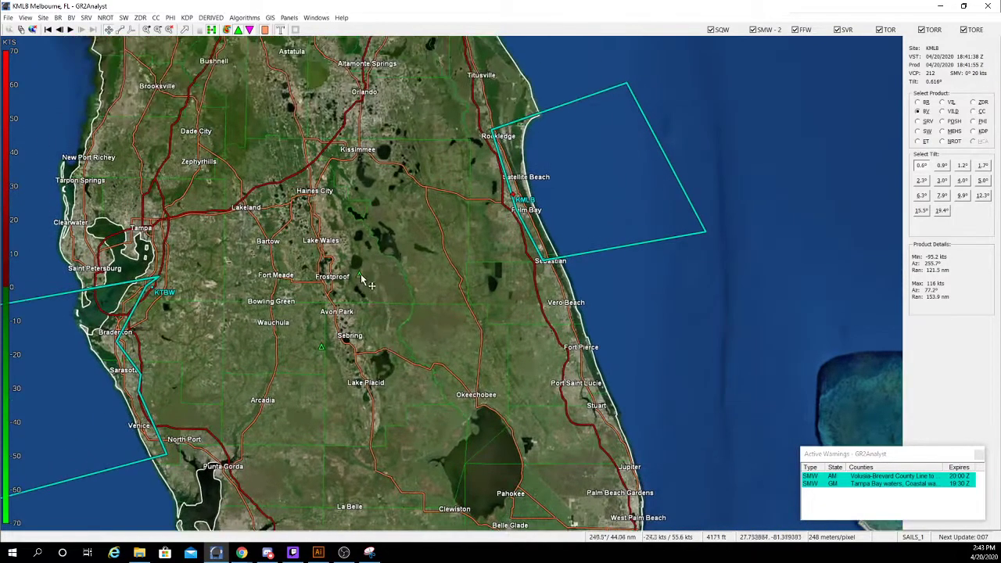
Show the radar data again, switch the hail icons back on, and check the LSR icon display over Florida.
click(227, 29)
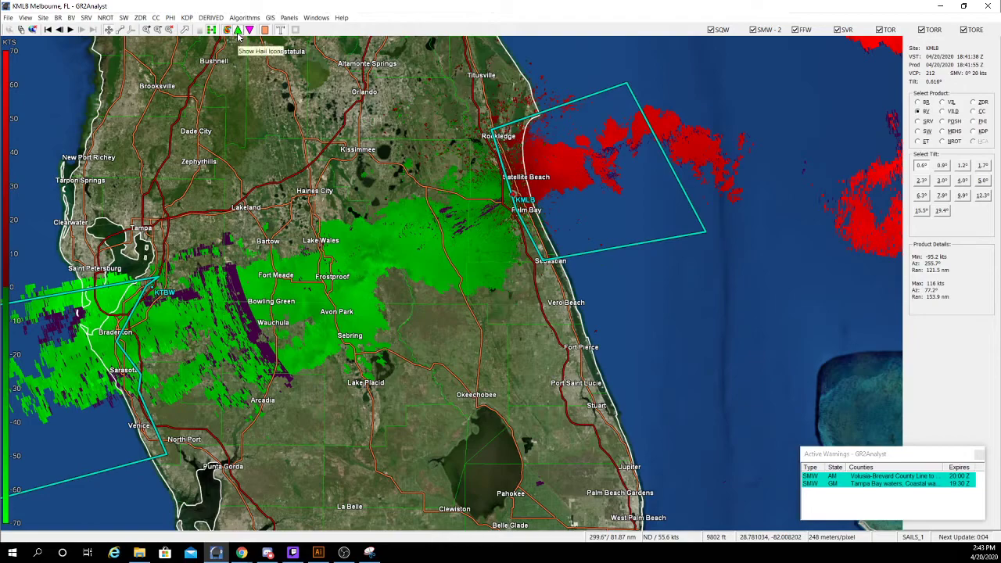
click(239, 33)
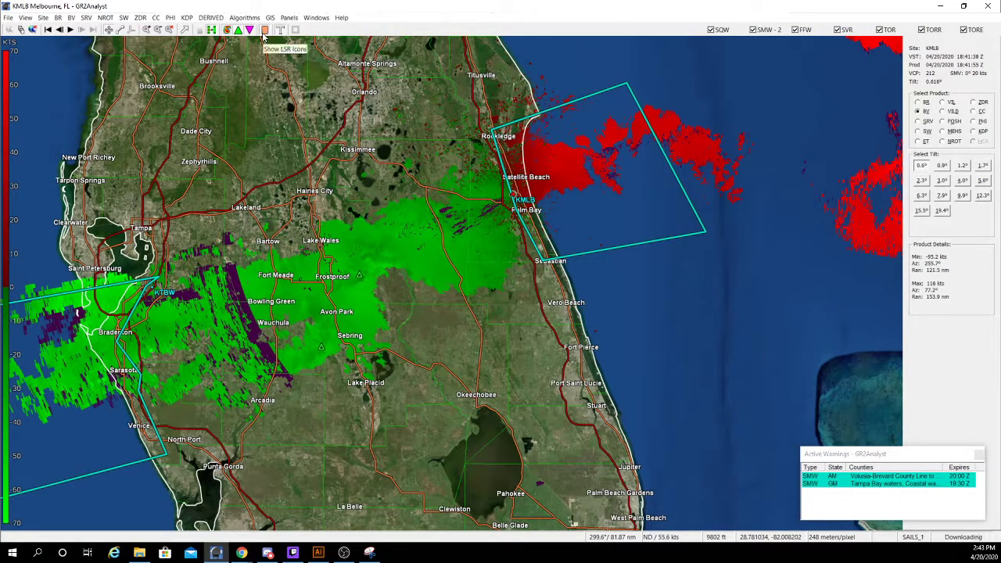
click(263, 32)
drag(266, 47, 264, 126)
drag(308, 156, 298, 254)
scroll(298, 254, down, 3)
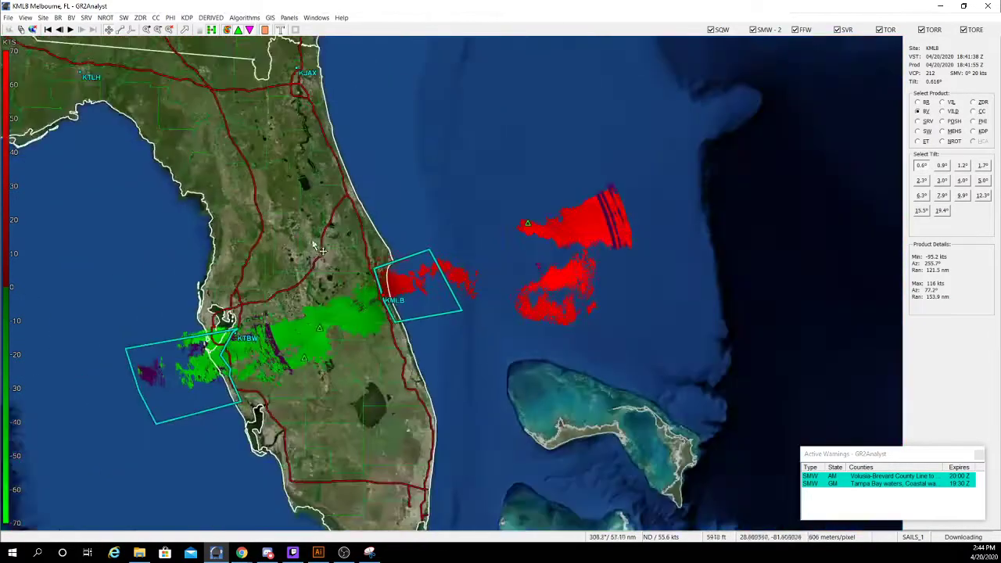
scroll(300, 262, up, 4)
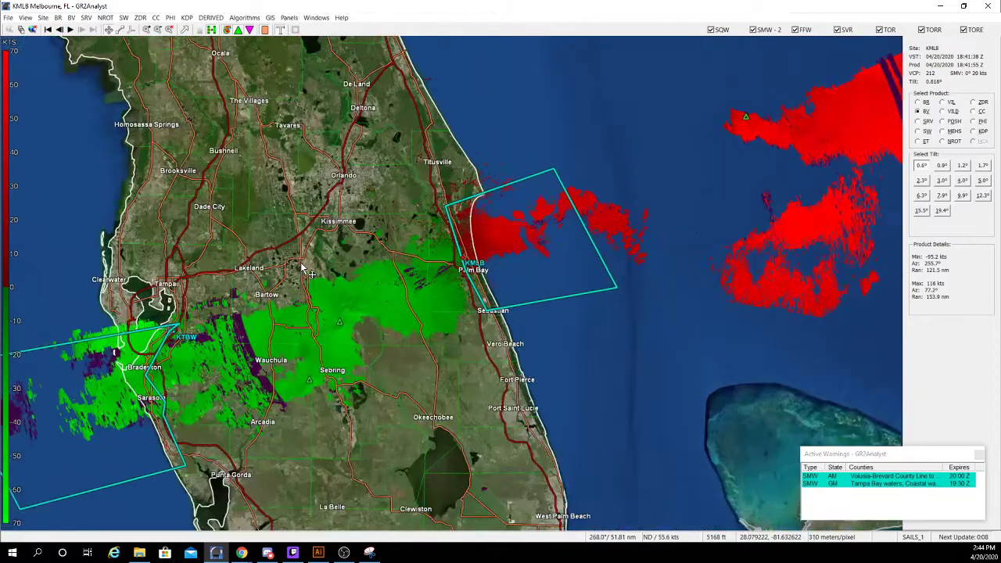
scroll(300, 267, down, 4)
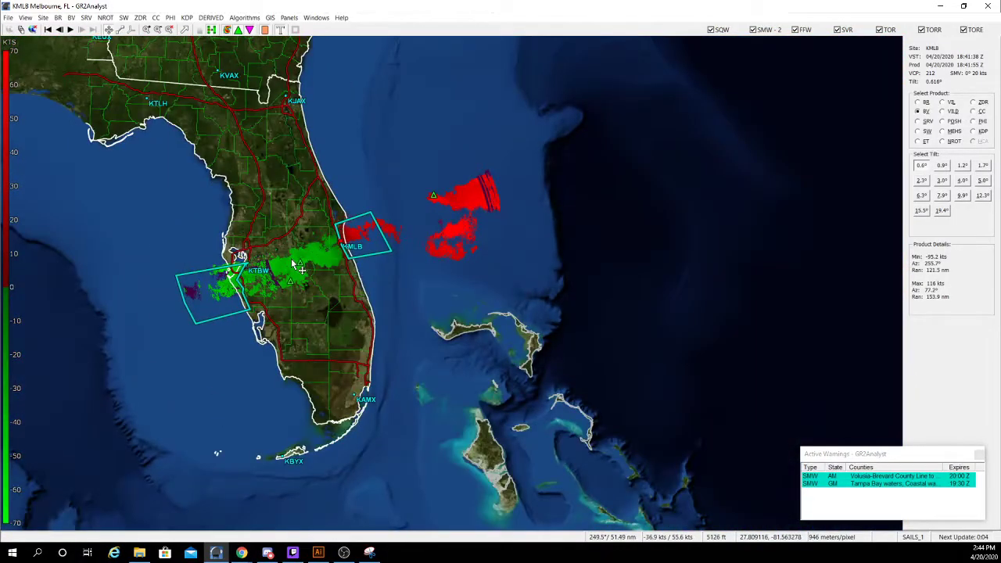
scroll(298, 266, up, 3)
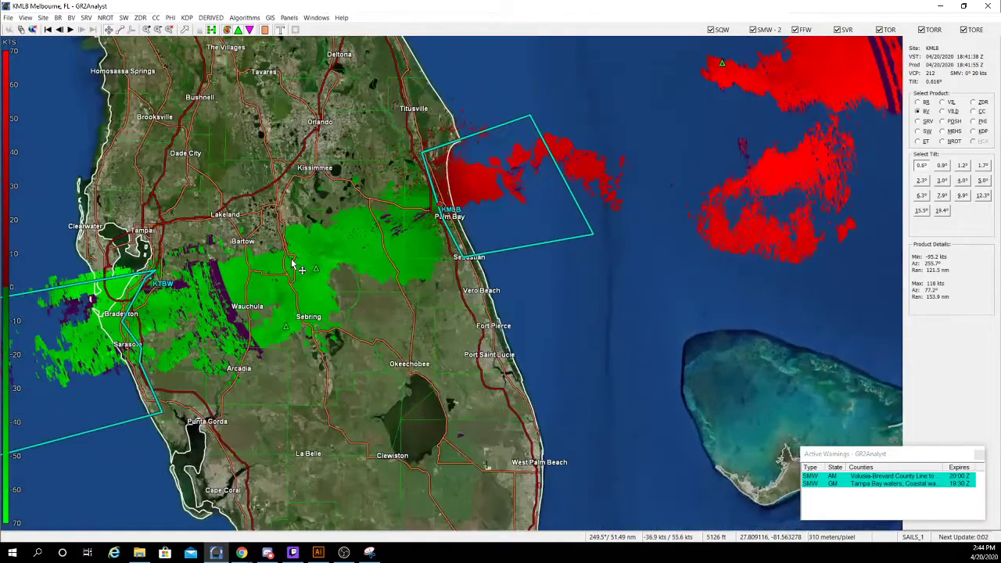
scroll(293, 264, down, 4)
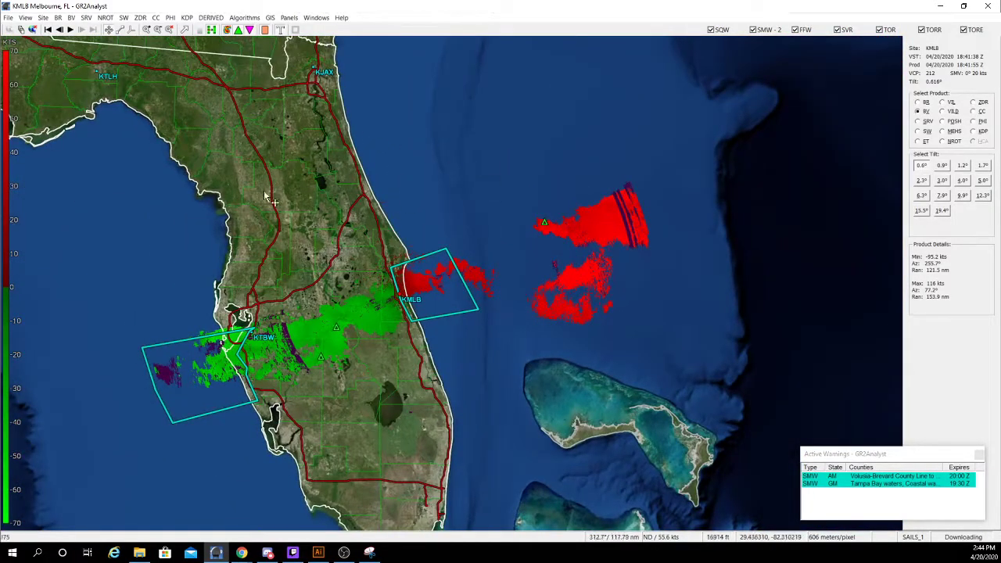
Compare the oldest and latest base velocity frames and their warning polygons over central Florida, ending on the latest frame.
click(47, 29)
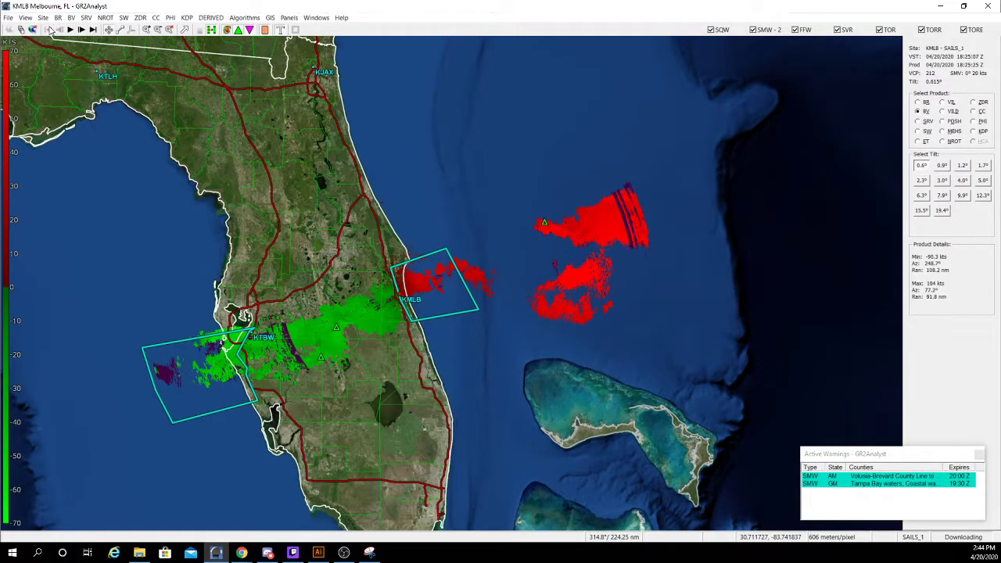
click(93, 29)
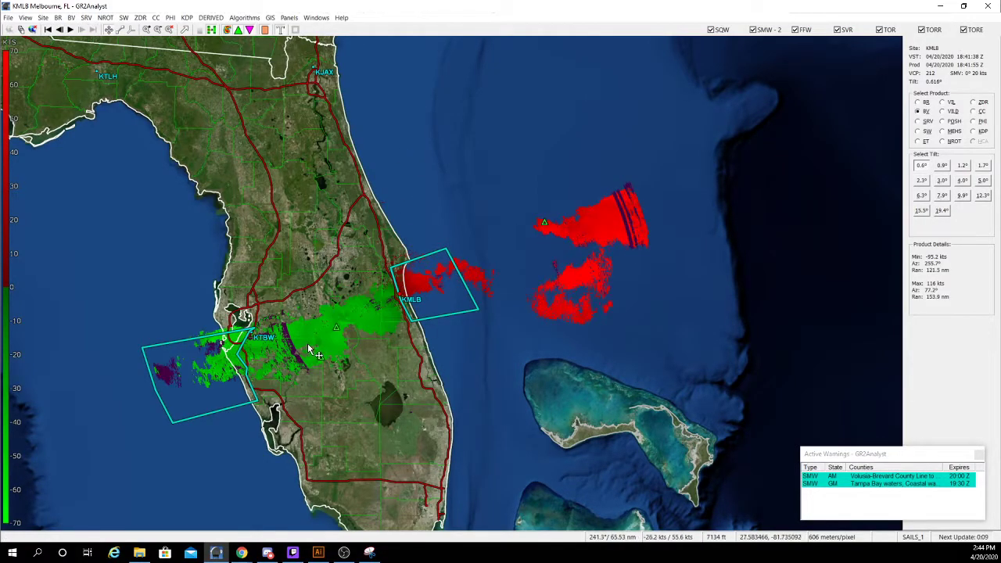
scroll(319, 329, up, 2)
click(47, 29)
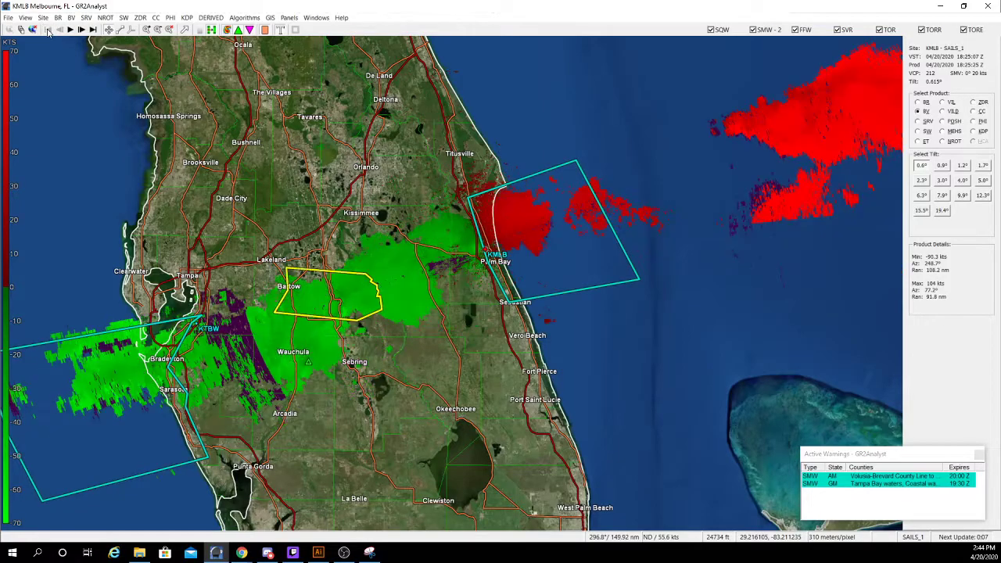
click(93, 29)
scroll(308, 310, down, 3)
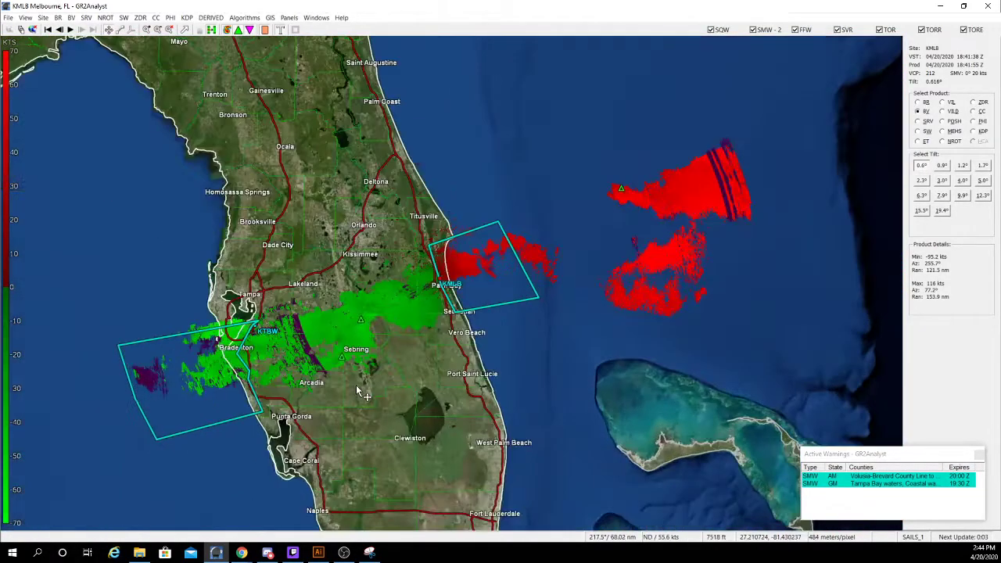
scroll(358, 347, up, 3)
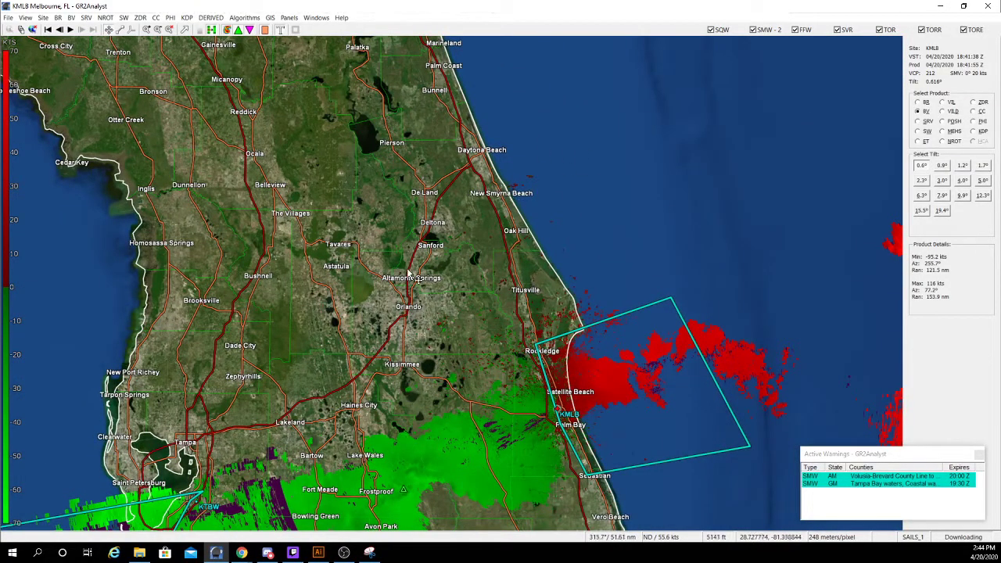
scroll(416, 276, down, 3)
scroll(375, 341, up, 3)
scroll(297, 283, down, 3)
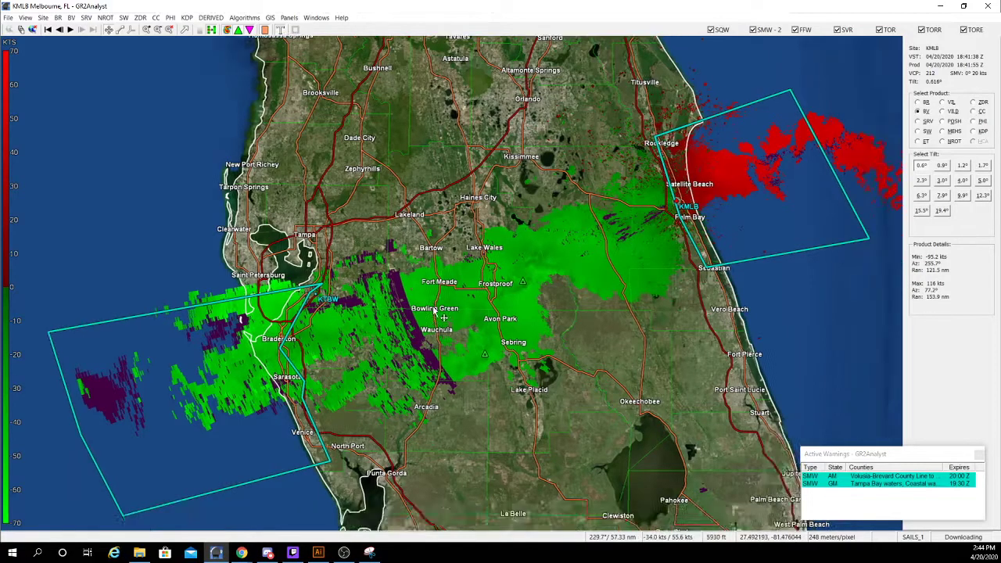
scroll(379, 290, up, 3)
Review the warning server, warning line colors and severe thunderstorm warning line style in the Warning Settings.
click(26, 17)
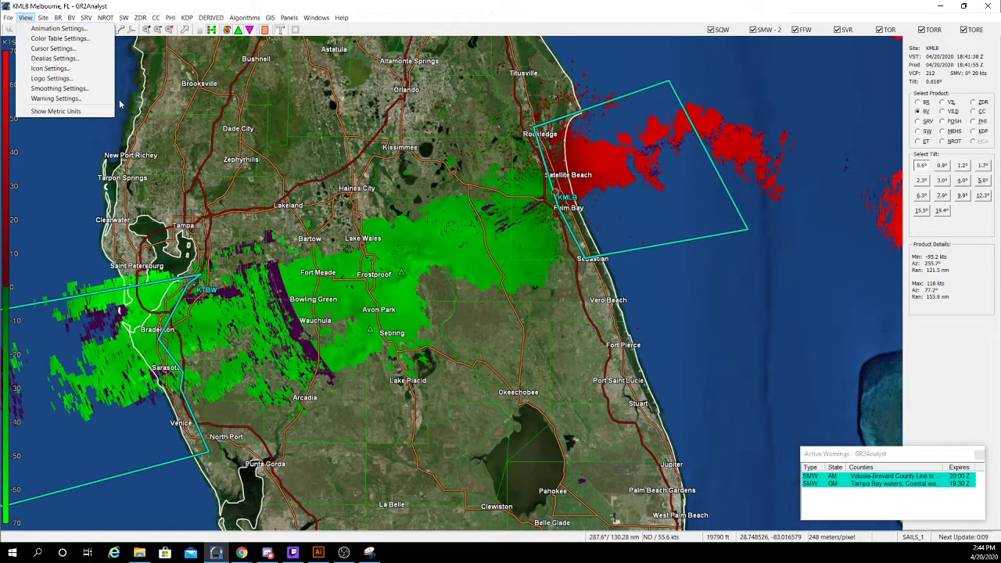
click(55, 99)
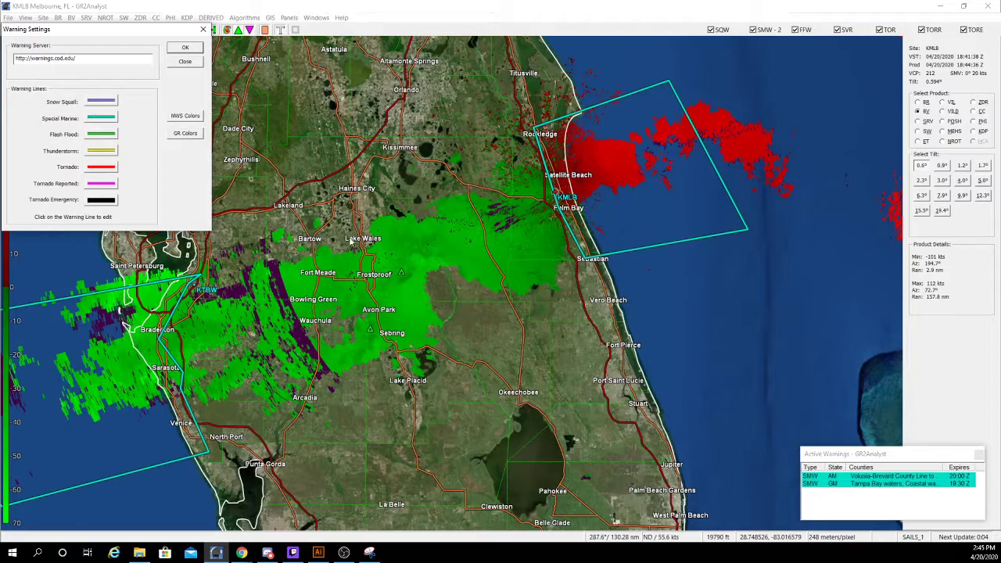
mouse_move(856, 459)
mouse_down()
mouse_move(614, 352)
mouse_move(816, 459)
mouse_move(858, 458)
mouse_up()
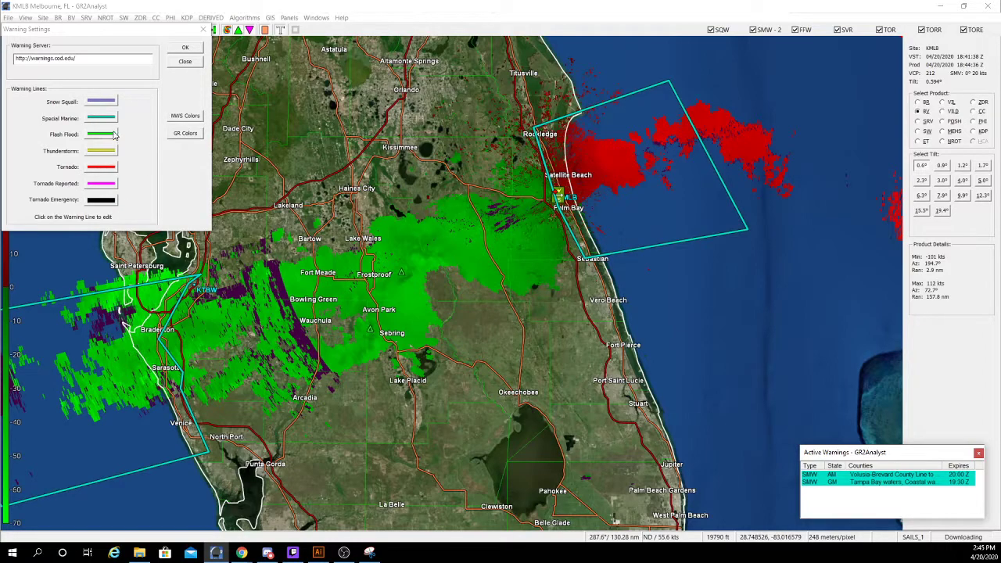
click(101, 151)
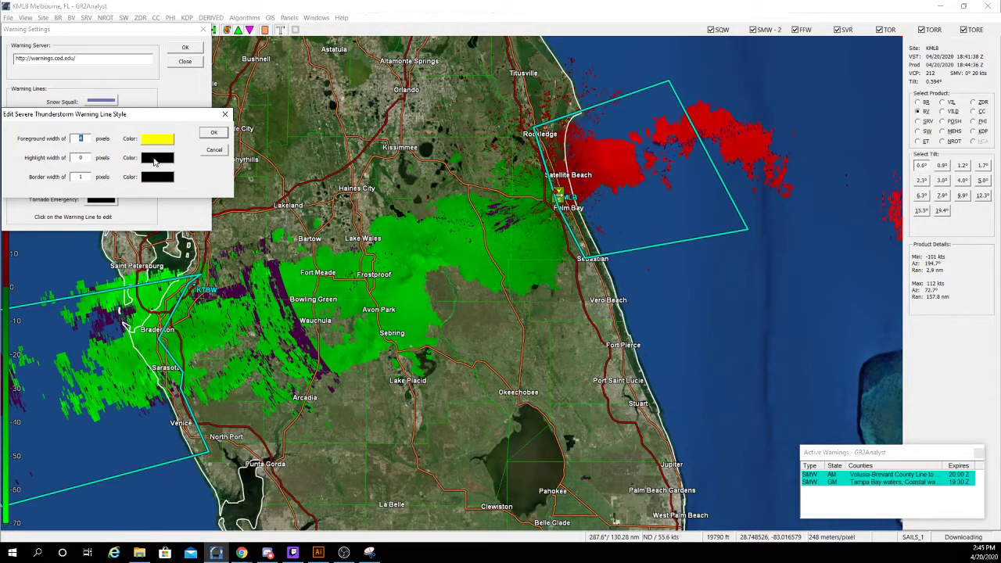
click(224, 114)
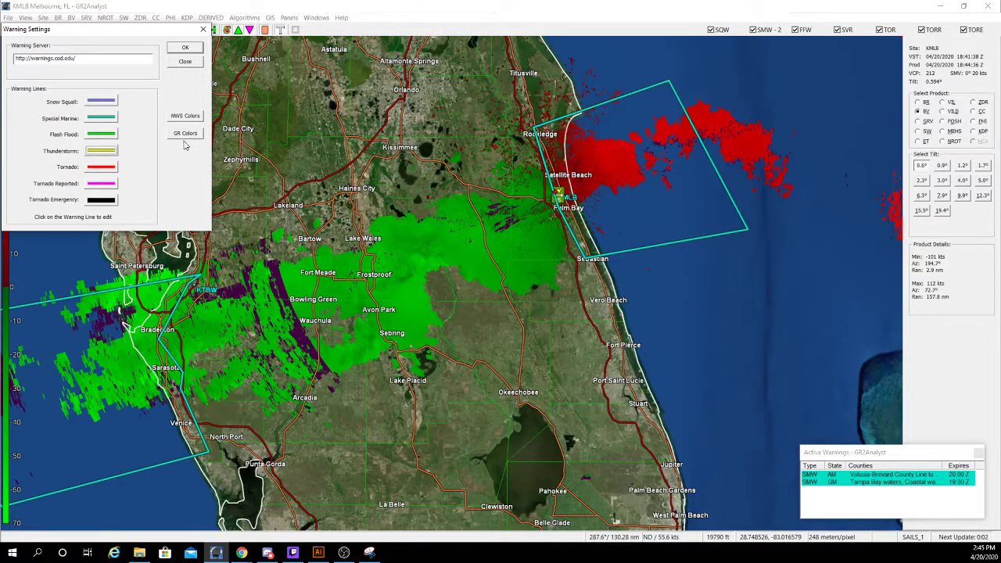
click(204, 29)
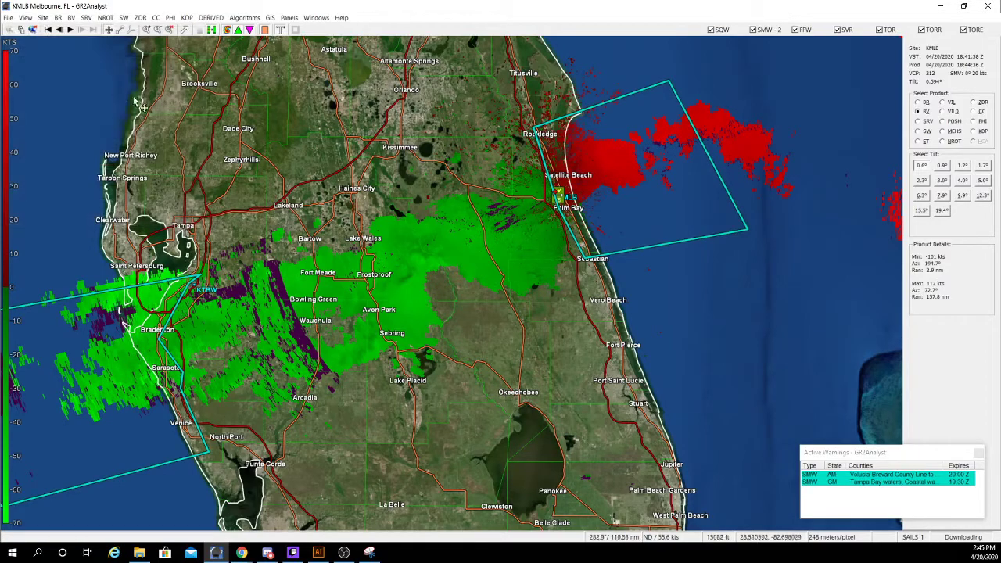
Add the current KMLB Melbourne, FL radar to the favorite sites.
click(29, 18)
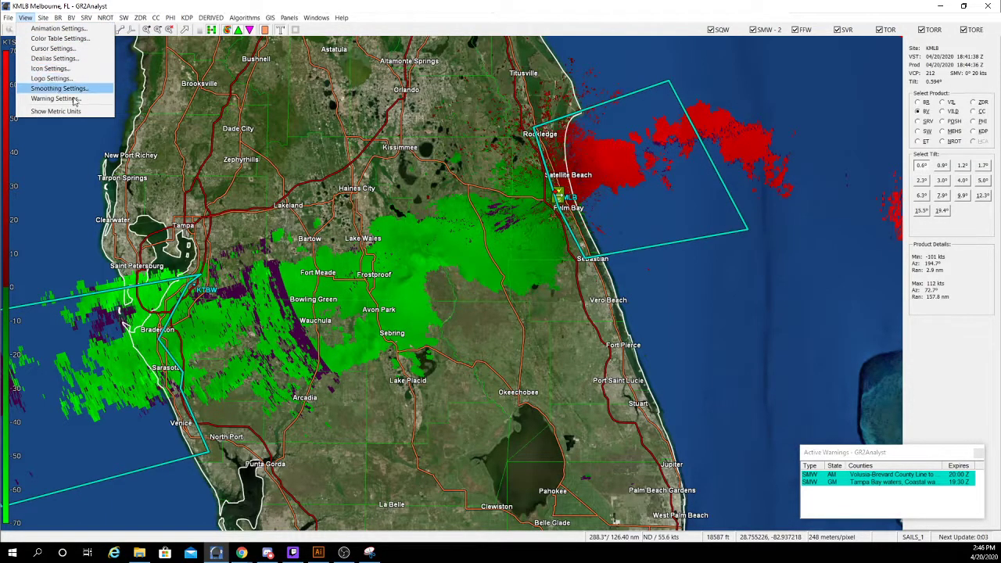
mouse_move(43, 19)
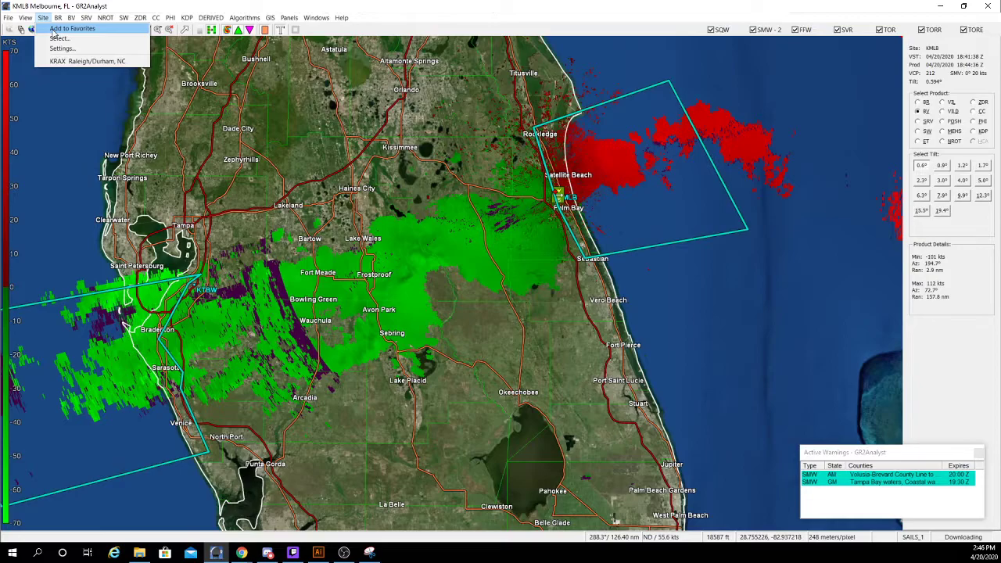
click(53, 30)
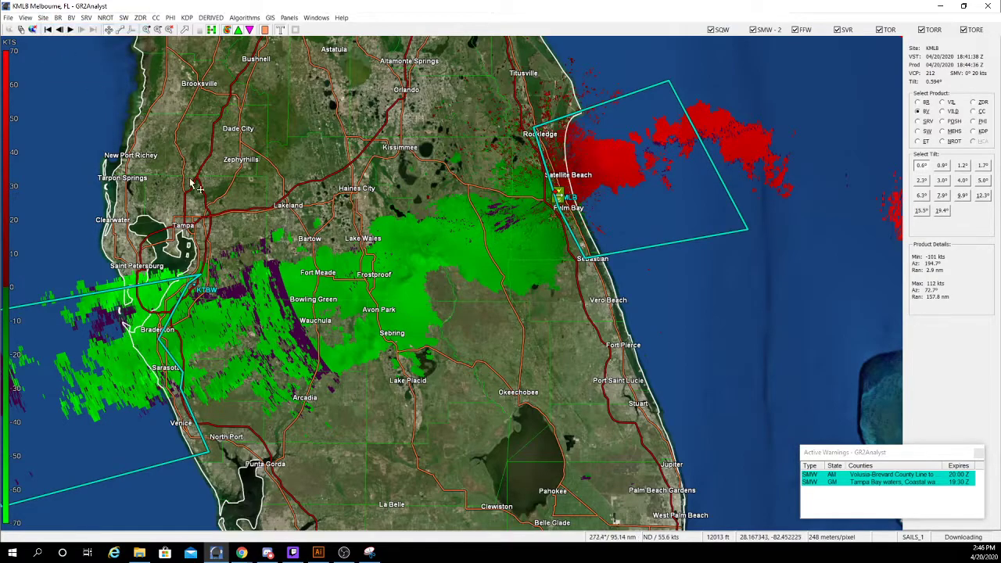
Examine the icon at the KMLB radar near Melbourne, and view the favorite sites and the live radar selection list.
scroll(531, 189, up, 10)
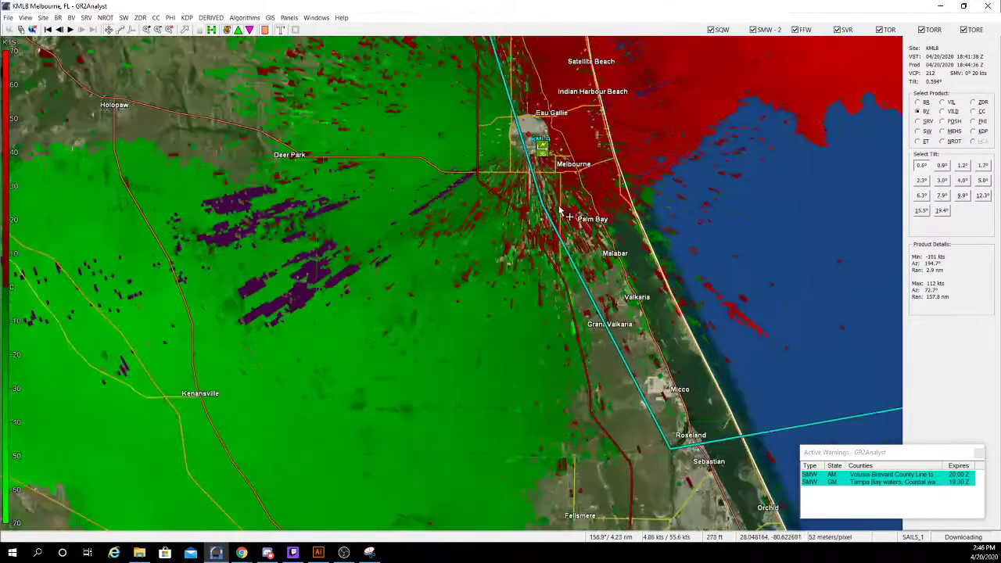
scroll(452, 268, down, 6)
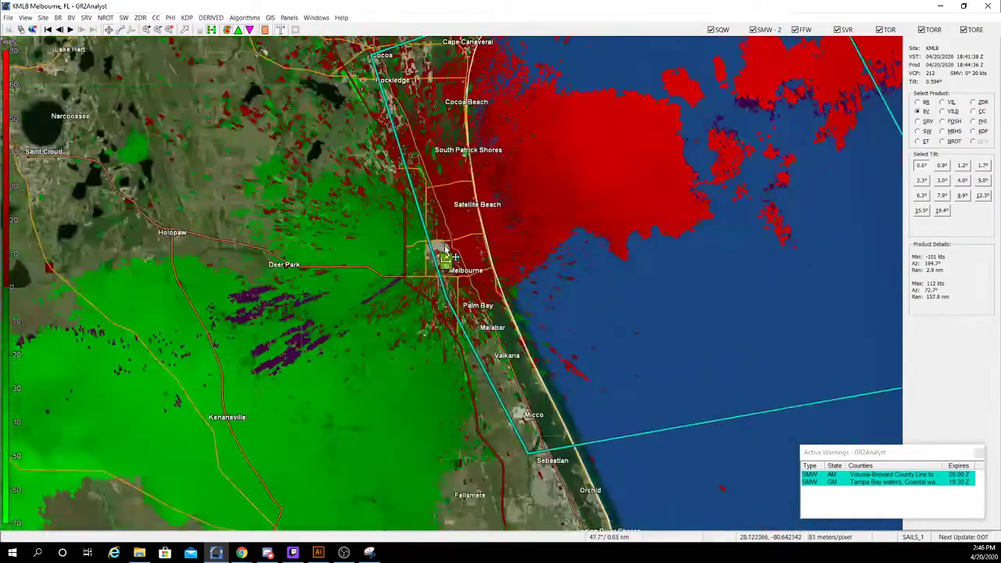
mouse_move(444, 258)
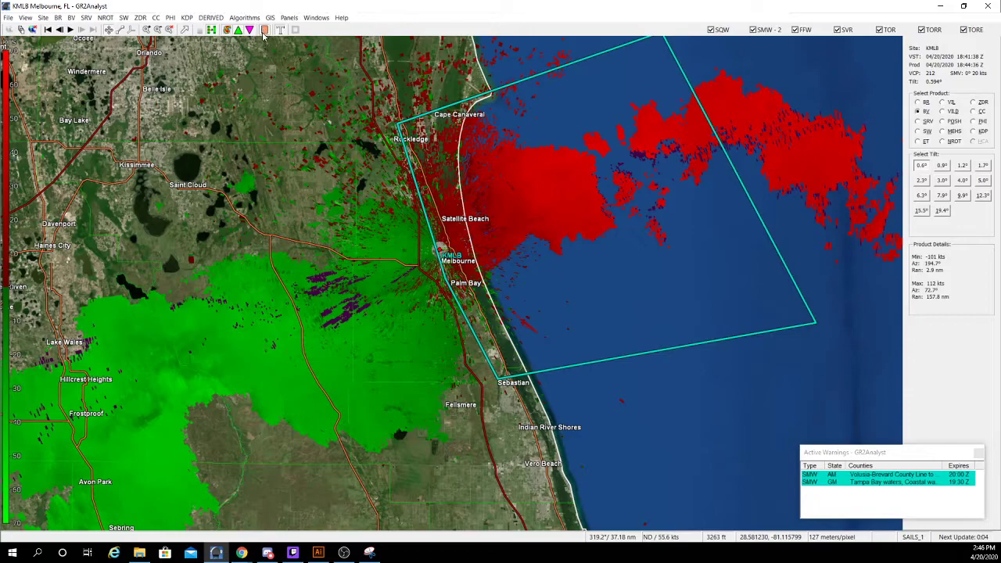
scroll(282, 176, down, 3)
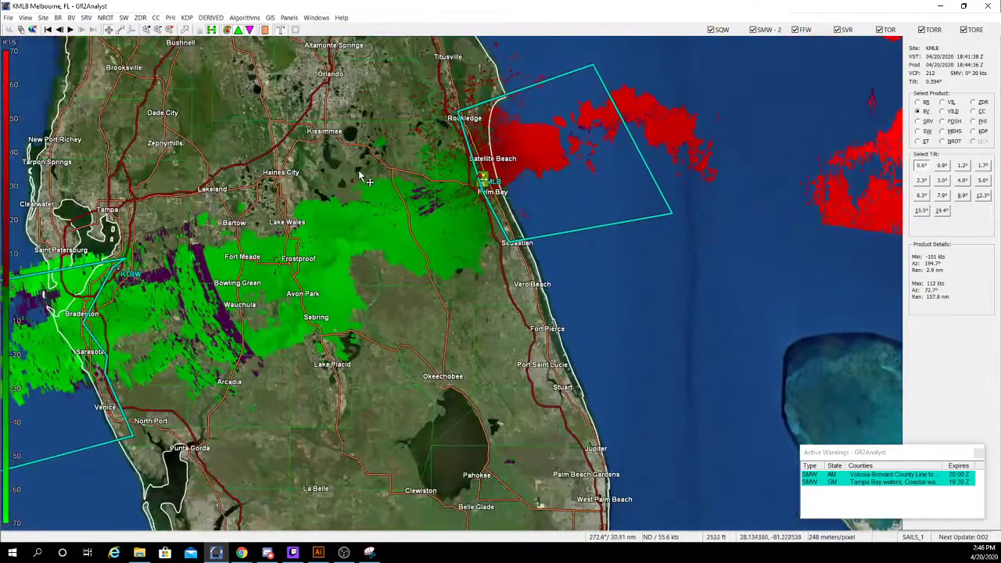
click(25, 17)
mouse_move(43, 17)
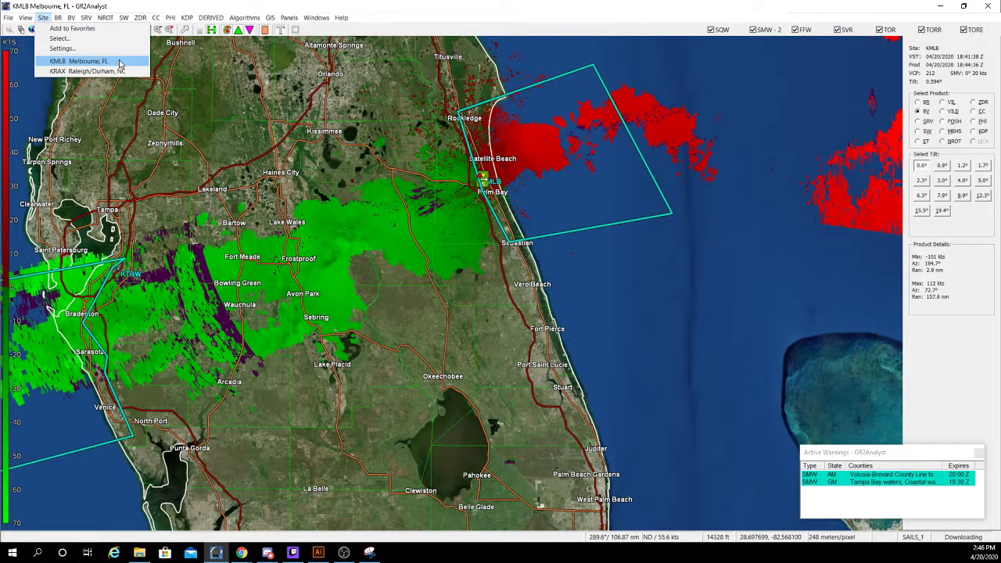
click(69, 39)
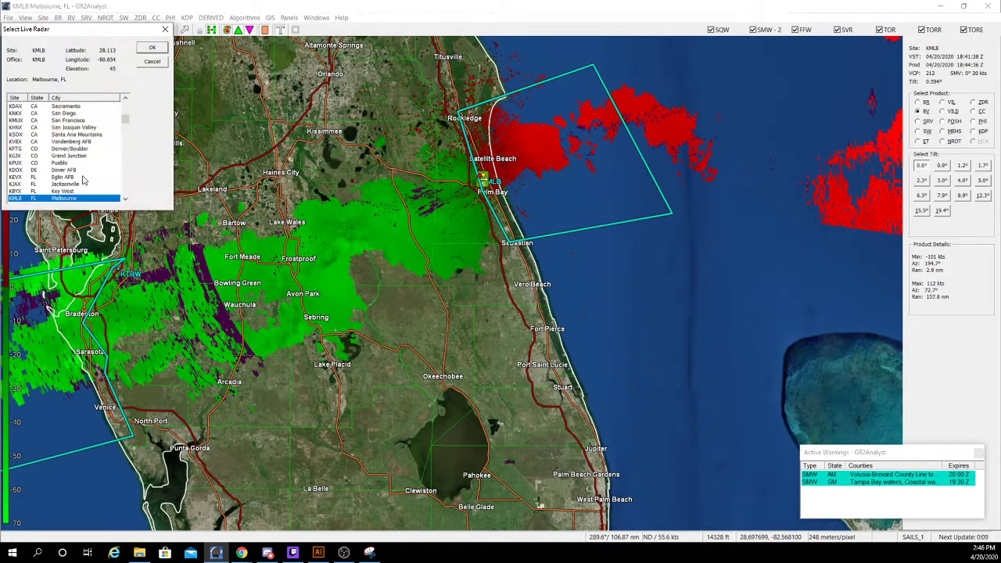
click(165, 31)
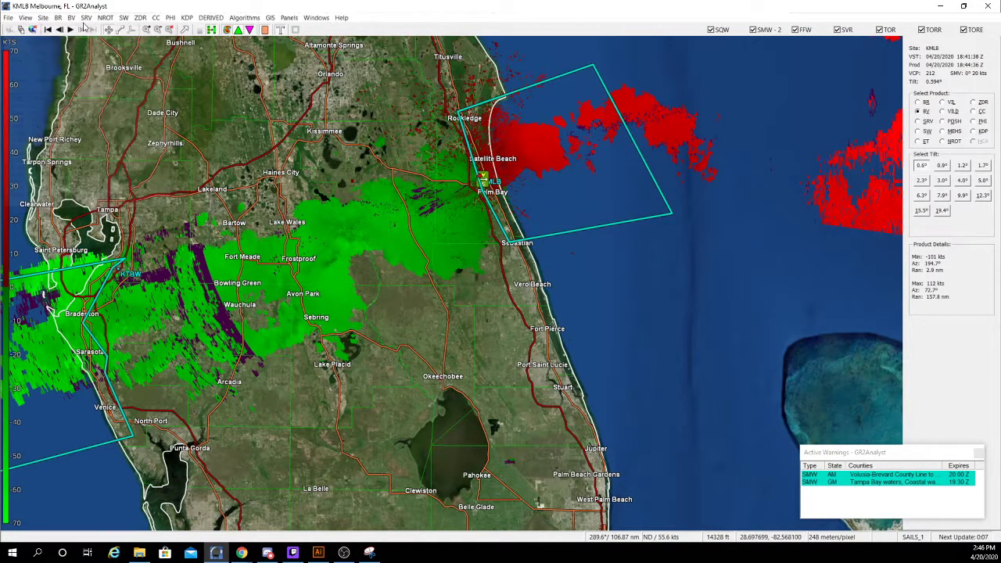
Review the startup site options in the Site Settings and remove KMLB Melbourne, FL from the favorite sites.
click(43, 17)
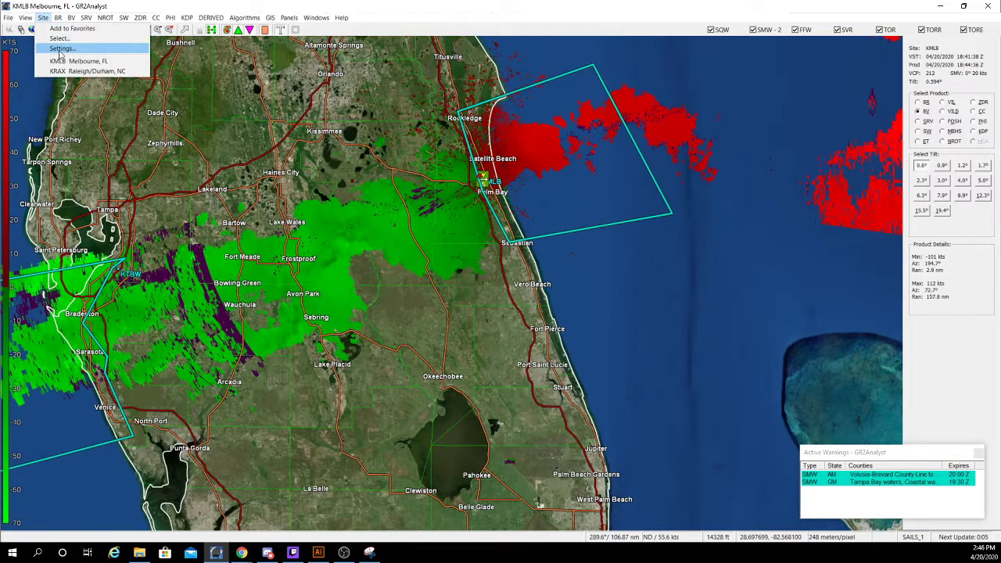
click(60, 49)
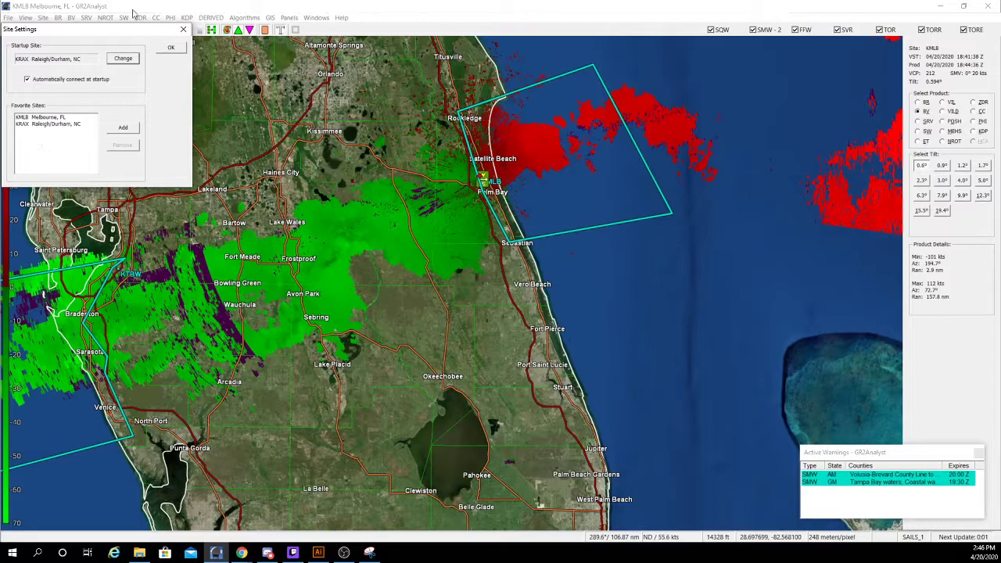
drag(43, 32, 265, 115)
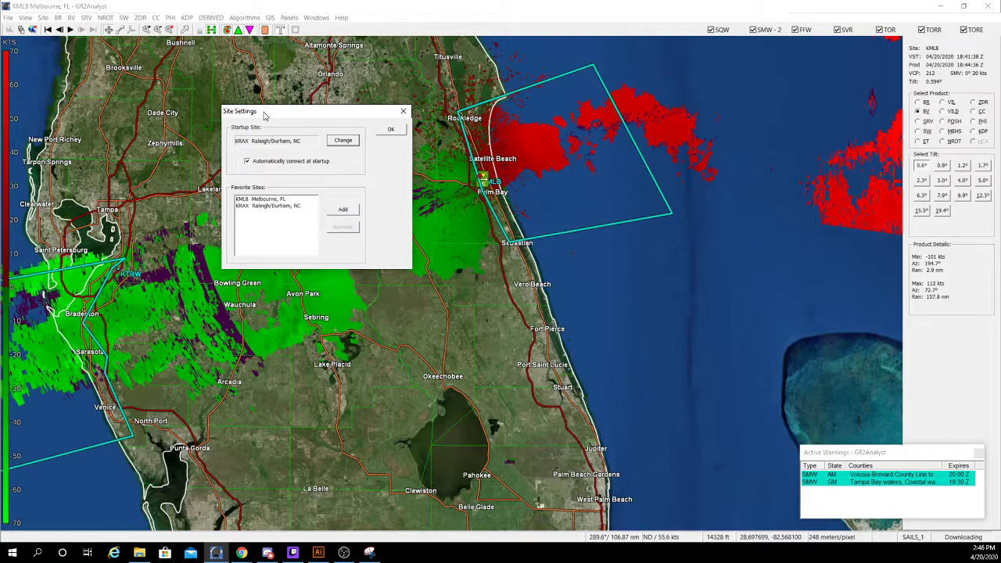
click(274, 199)
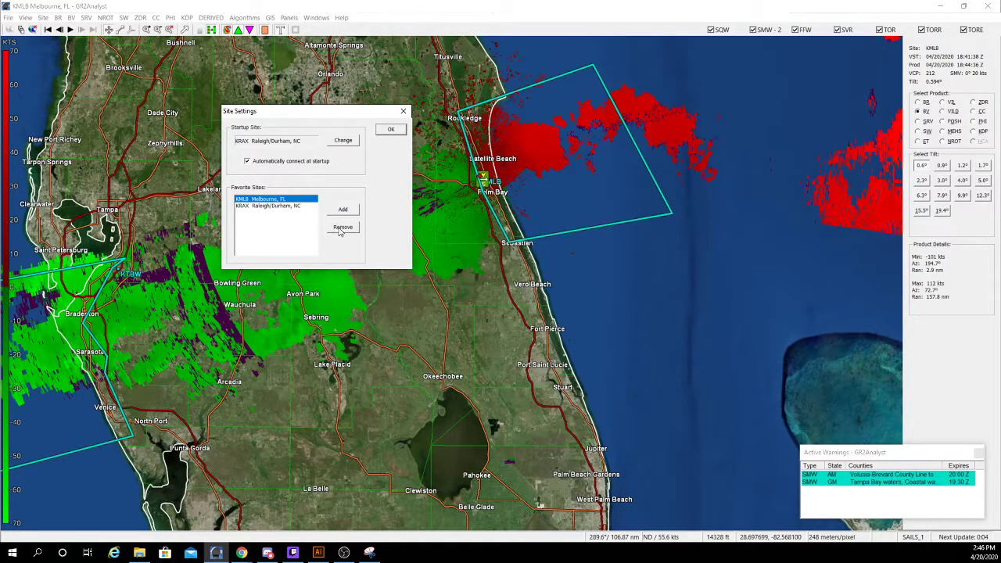
click(340, 229)
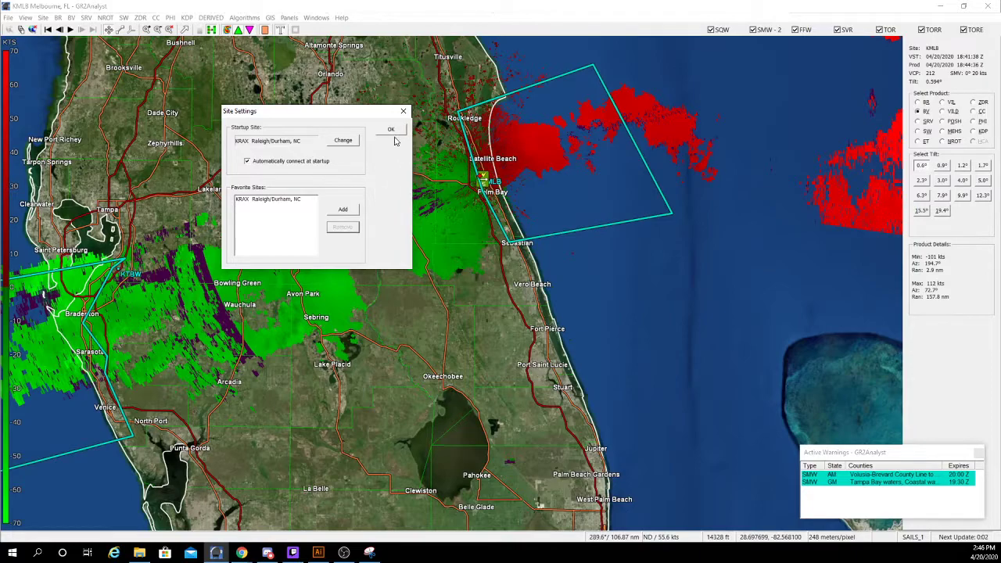
click(404, 111)
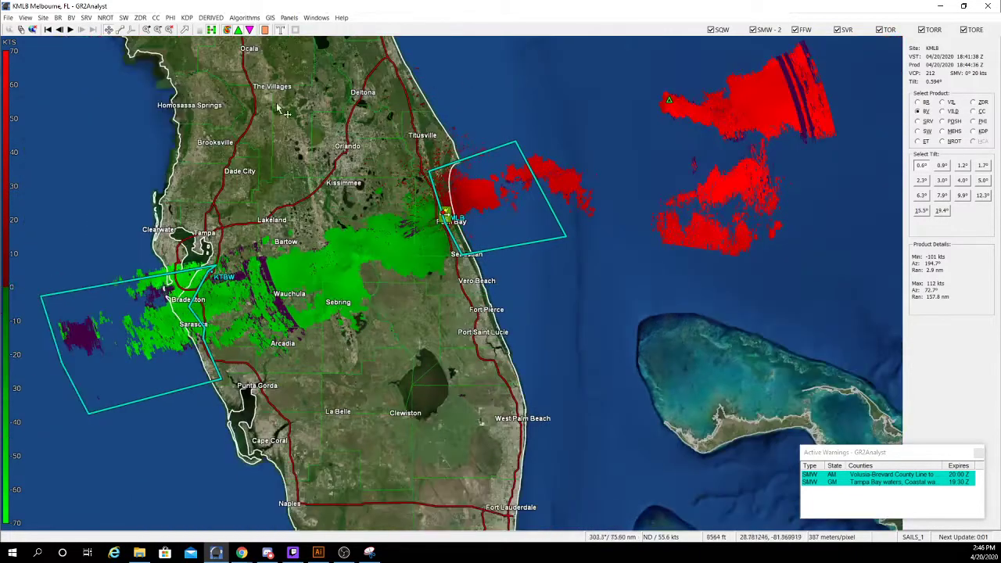
Switch to the favorite radar site KRAX Raleigh/Durham, NC.
click(43, 18)
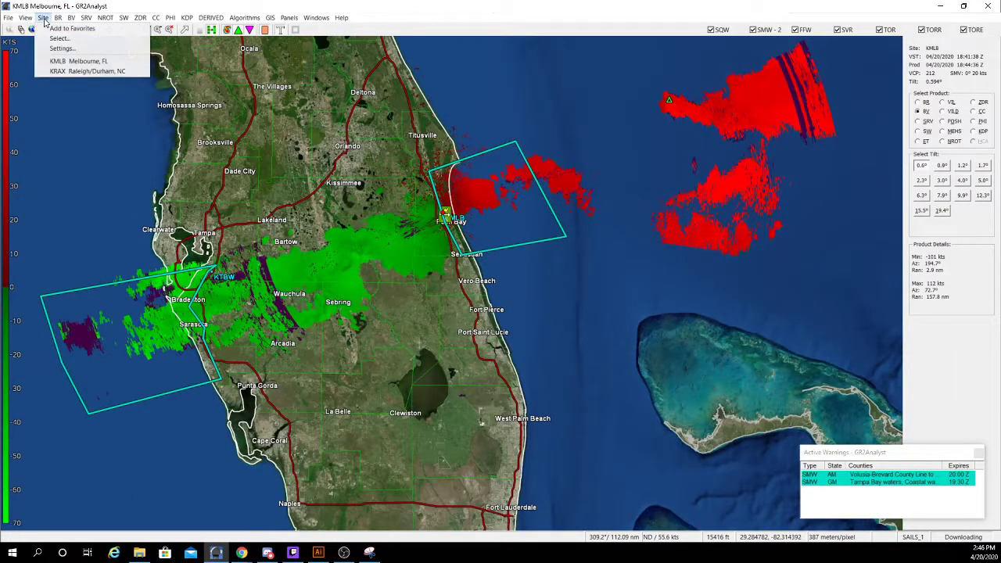
click(59, 72)
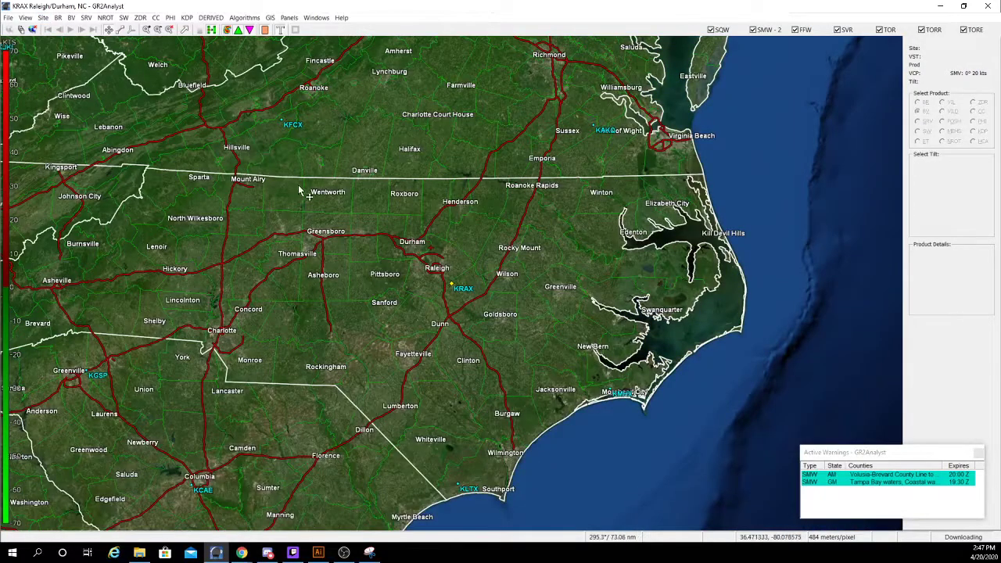
mouse_move(306, 188)
mouse_down()
mouse_move(352, 219)
mouse_move(312, 191)
mouse_up()
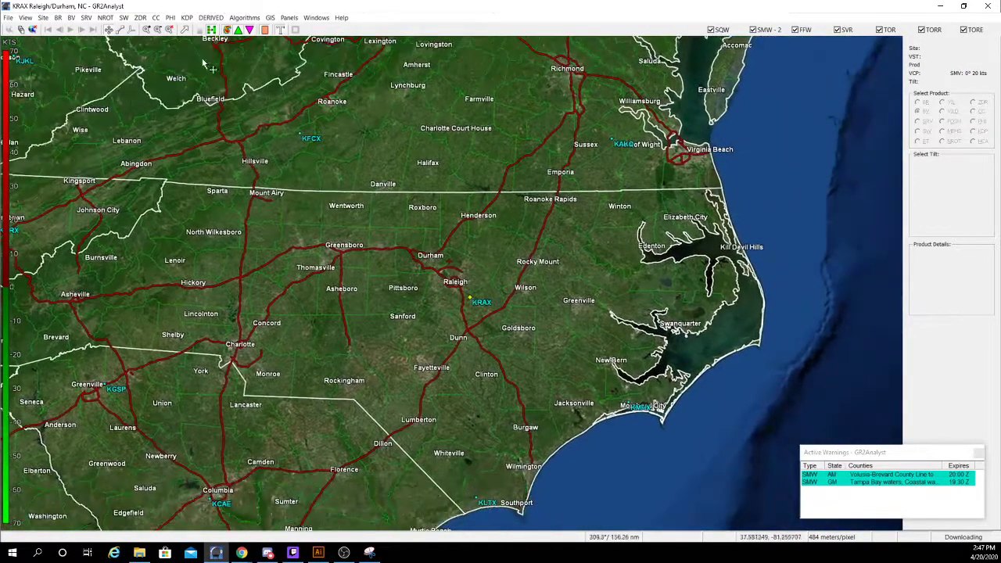
Remove KMLB Melbourne, FL from the favorites in the Site Settings and apply the change.
click(43, 17)
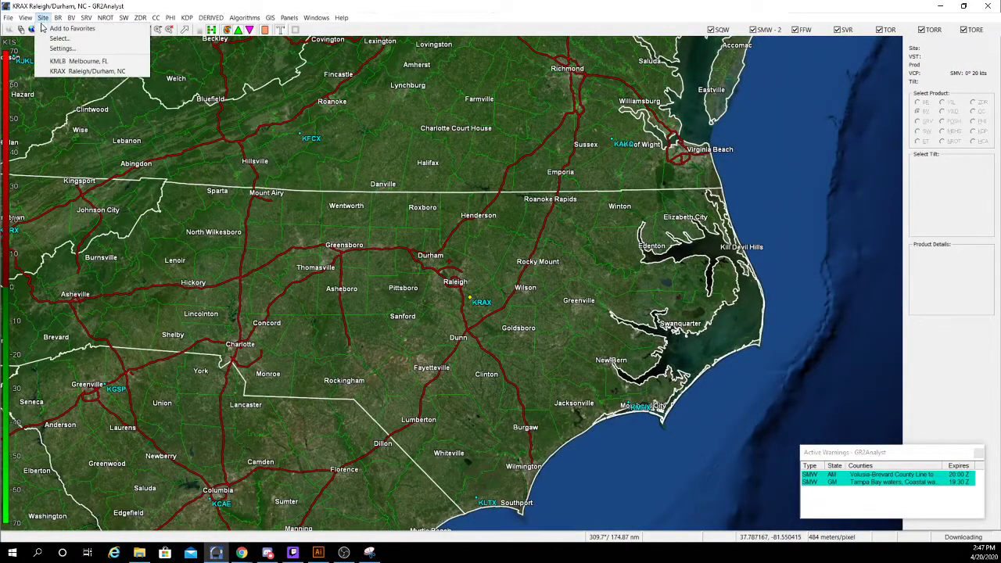
click(76, 50)
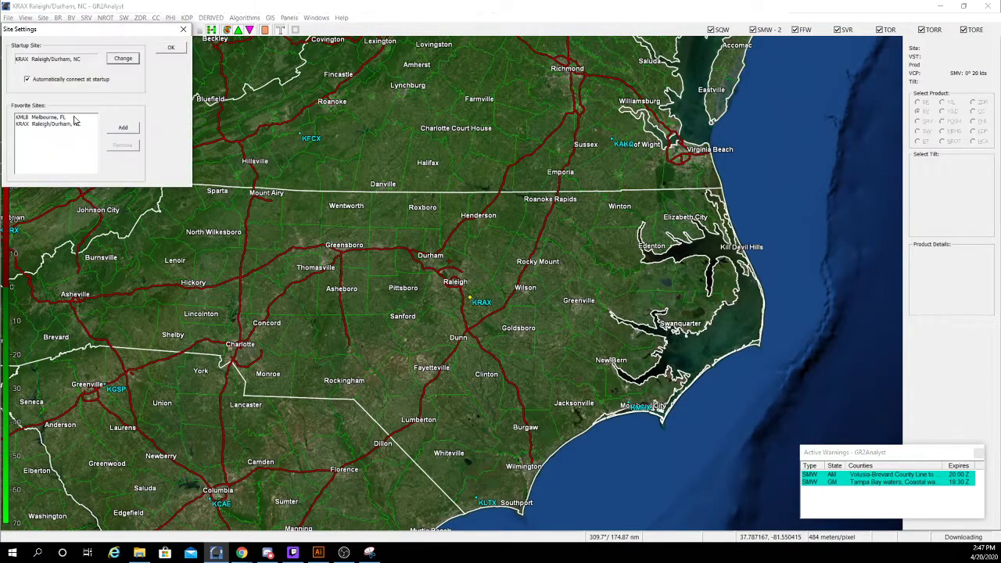
click(62, 117)
click(117, 146)
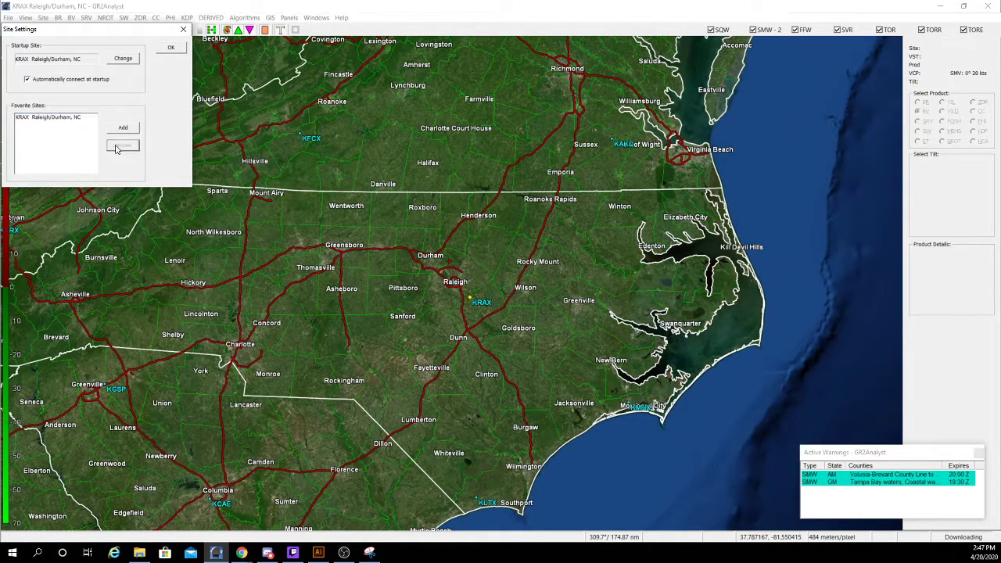
click(171, 48)
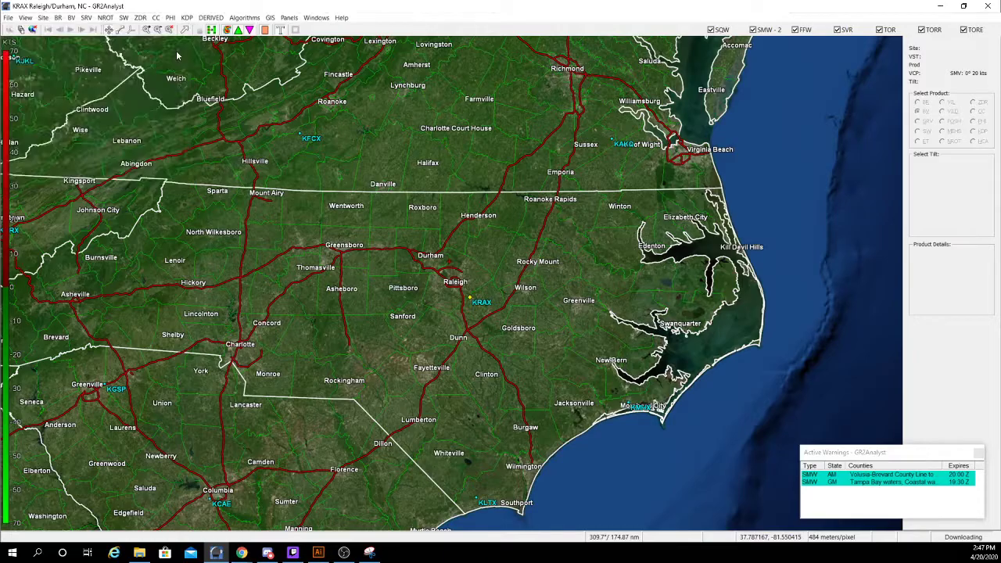
Examine the KRAX radar data around Raleigh and switch the product from velocity to base reflectivity (BR).
click(41, 18)
click(472, 297)
scroll(472, 297, up, 5)
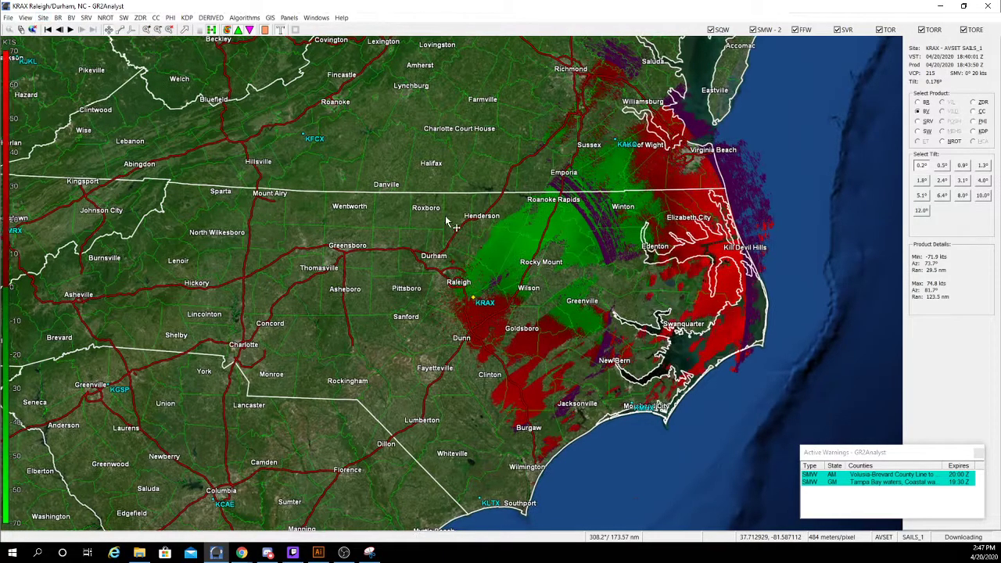
scroll(472, 297, down, 3)
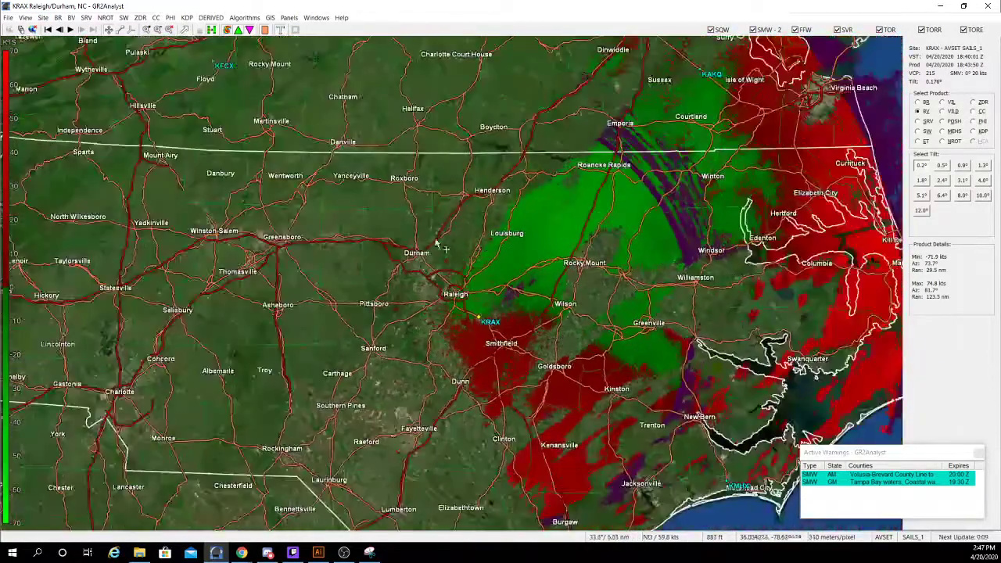
click(919, 103)
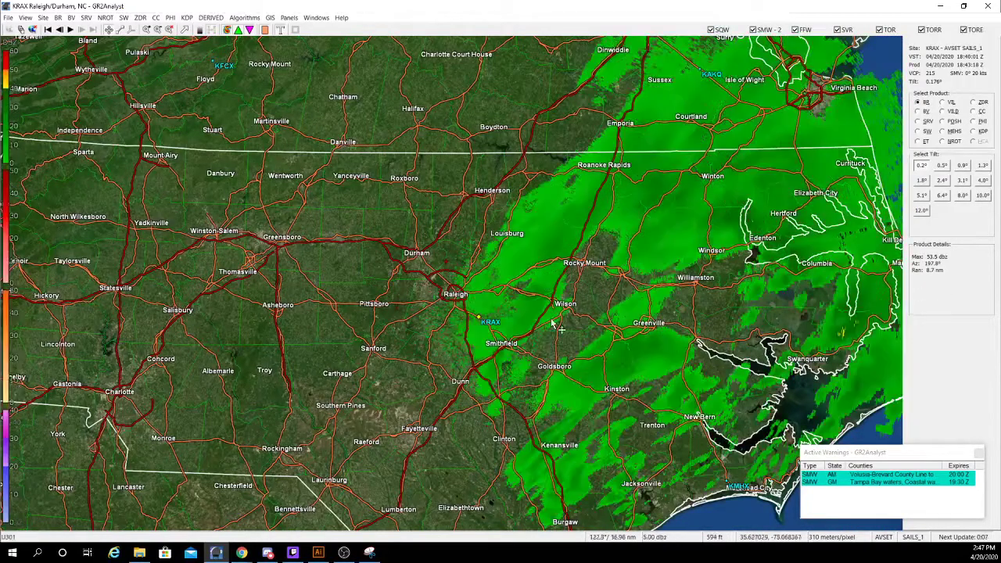
click(292, 30)
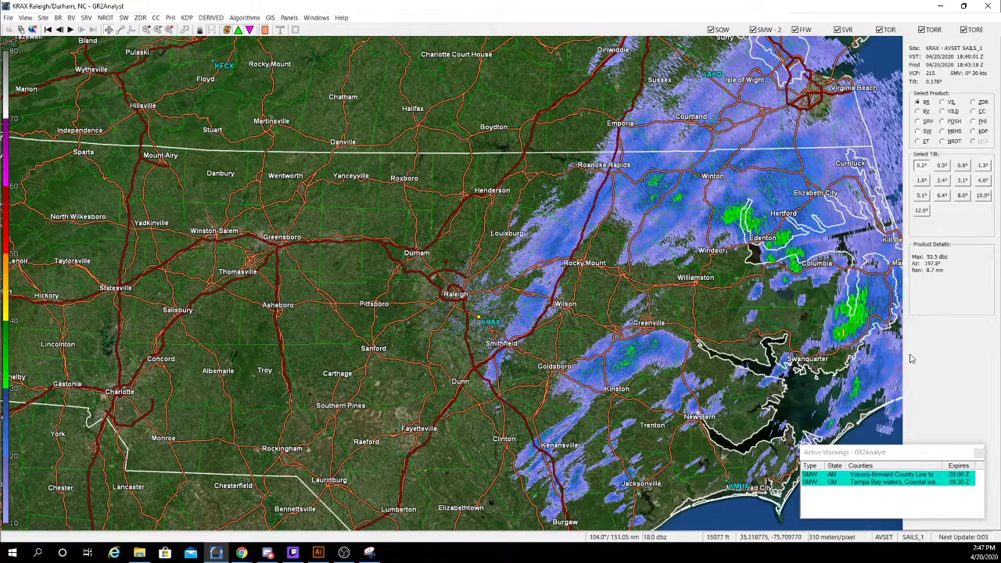
Jump to the Tampa Bay waters special marine warning from the active warnings list, loading the KTBW Tampa radar.
double_click(841, 483)
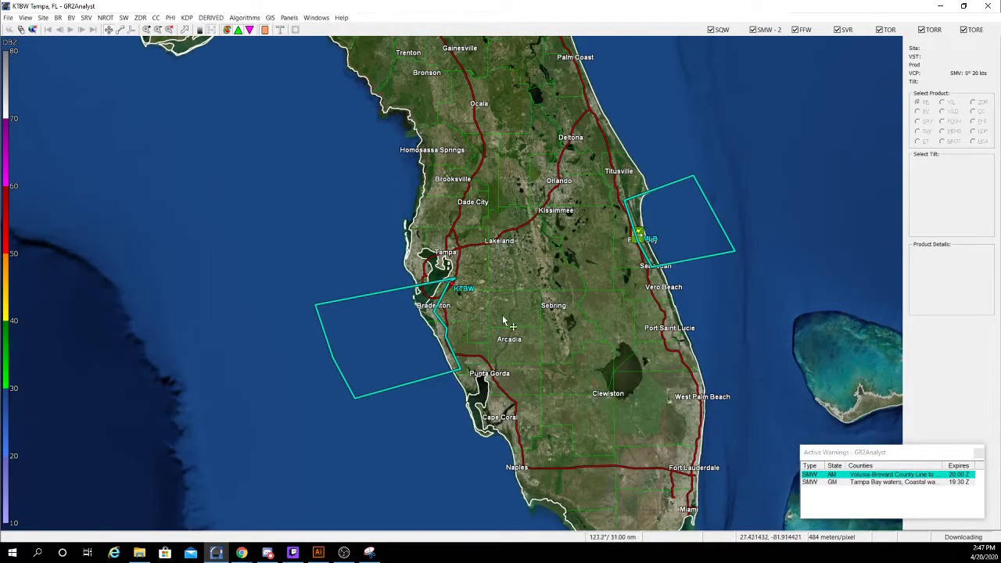
drag(484, 297, 381, 381)
scroll(381, 381, up, 1)
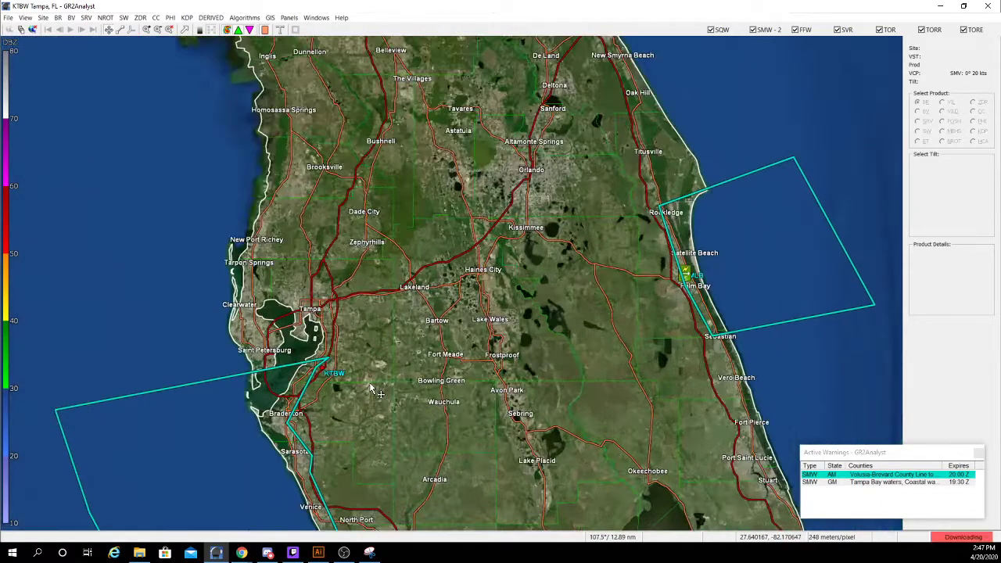
scroll(376, 389, up, 1)
click(844, 482)
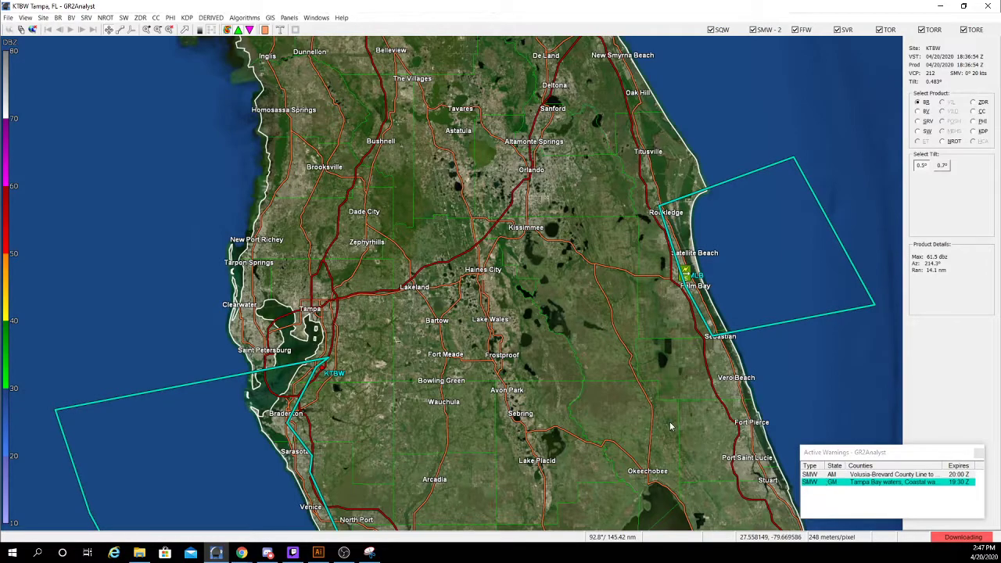
scroll(578, 376, down, 2)
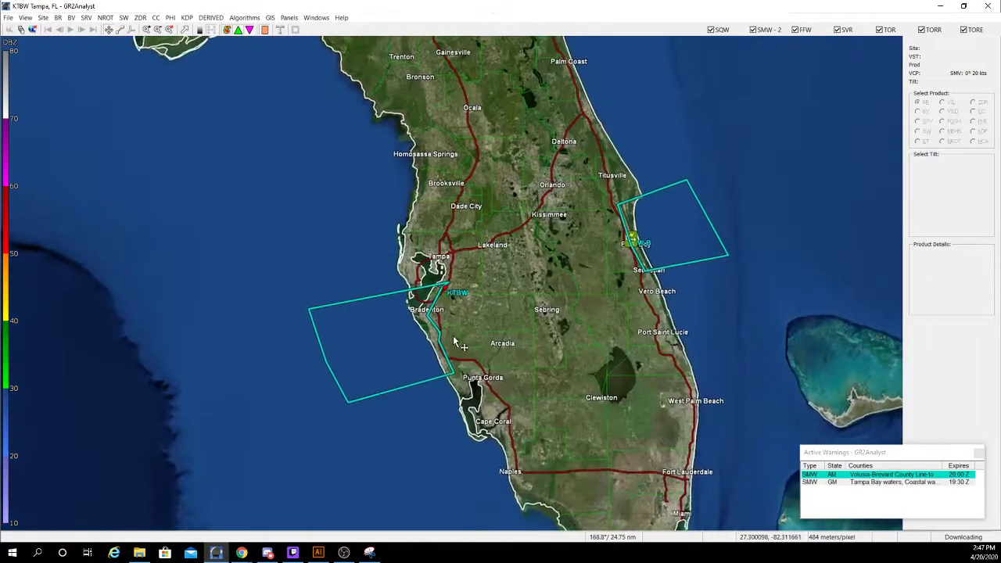
drag(453, 335, 334, 381)
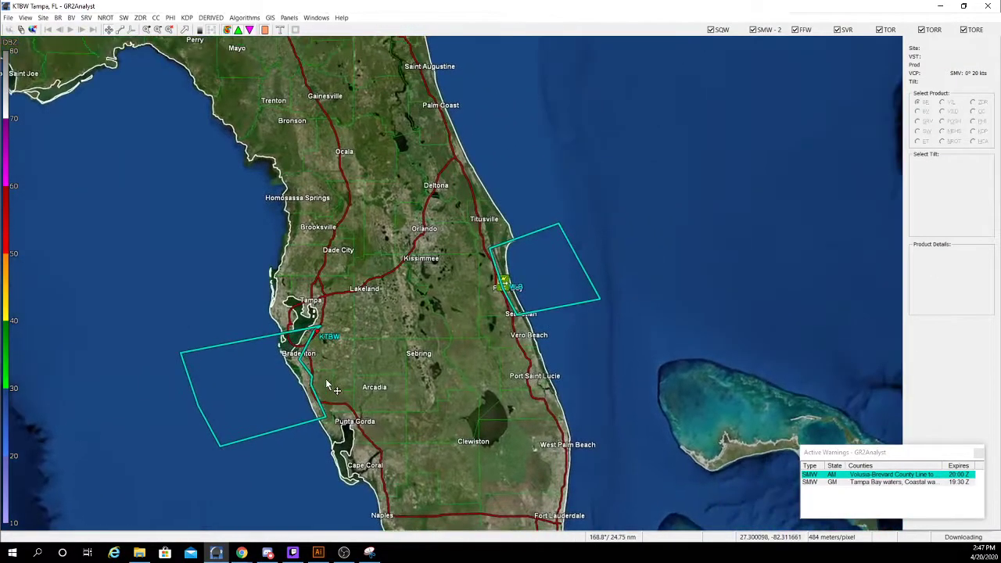
Jump to the Volusia-Brevard County special marine warning, returning to the KMLB Melbourne radar.
click(824, 482)
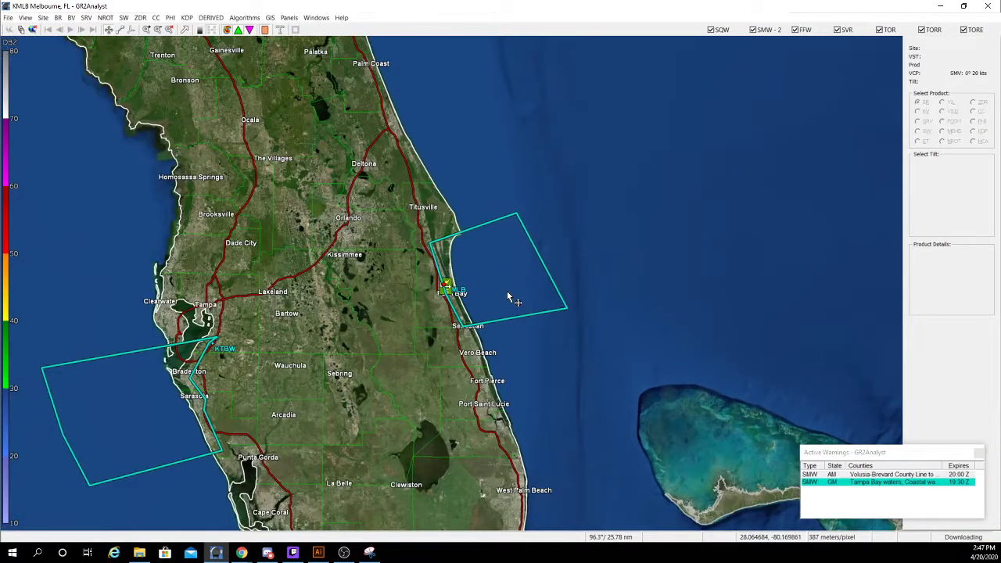
scroll(455, 298, up, 3)
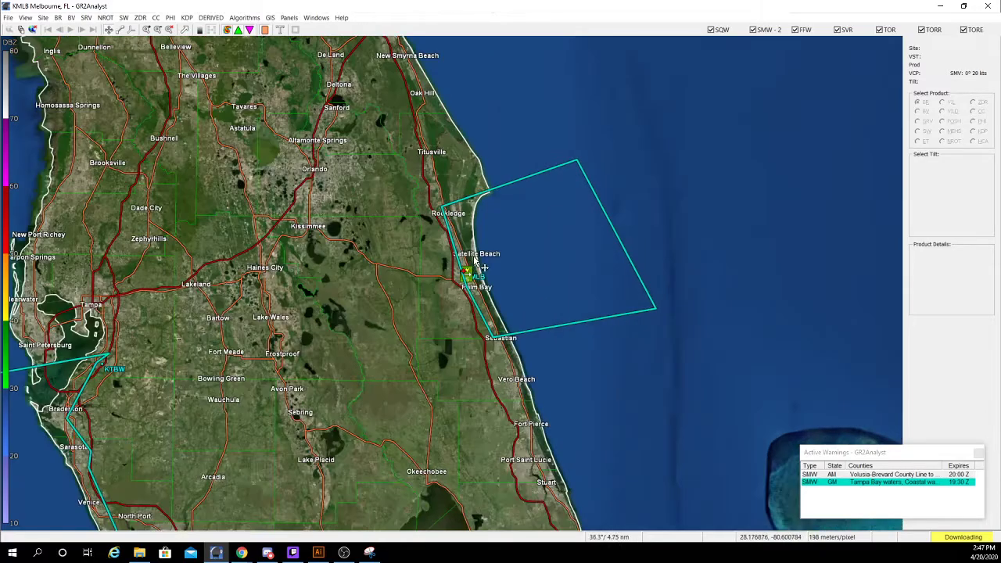
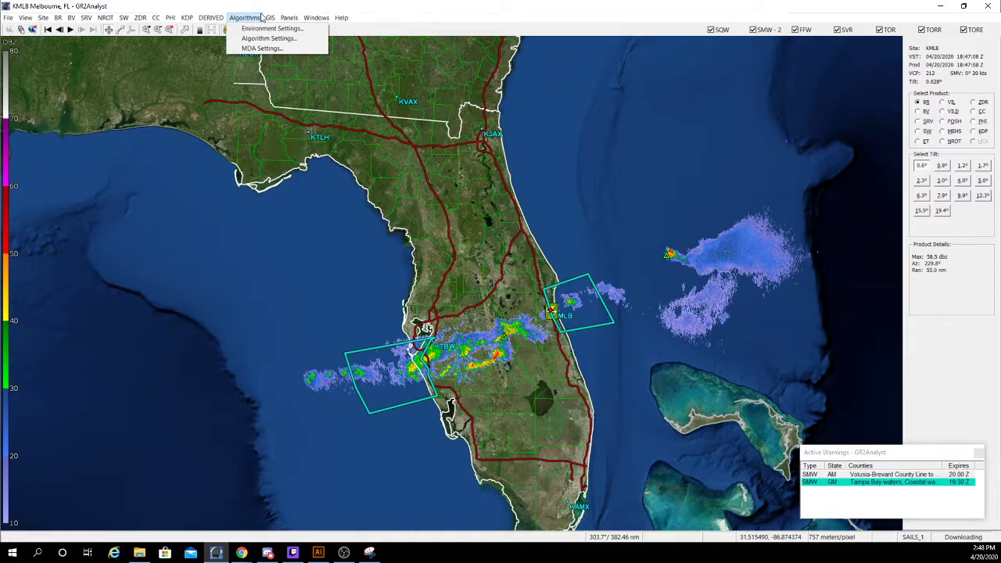
Hide the satellite map background and turn it back on.
mouse_move(270, 17)
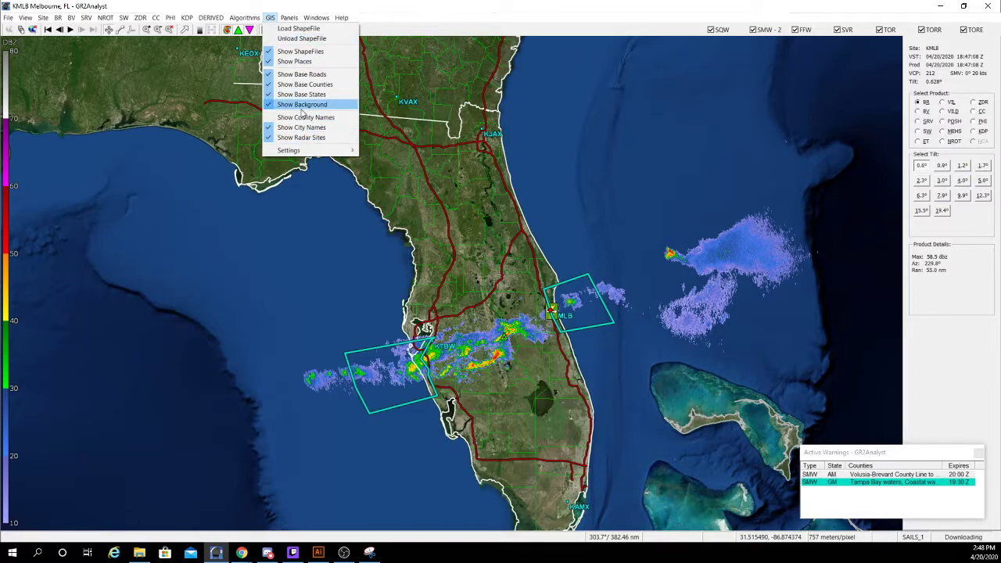
click(303, 105)
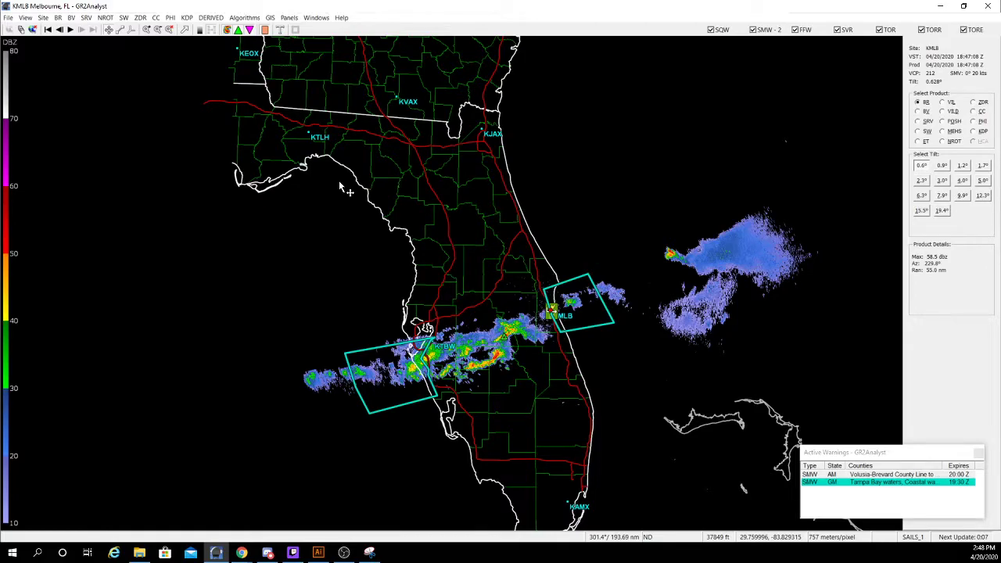
click(270, 18)
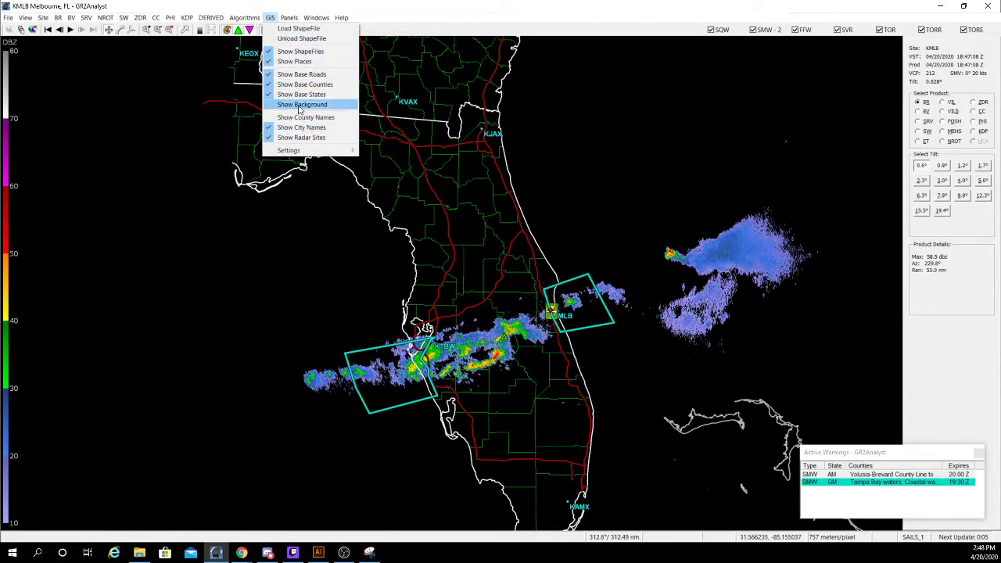
click(301, 108)
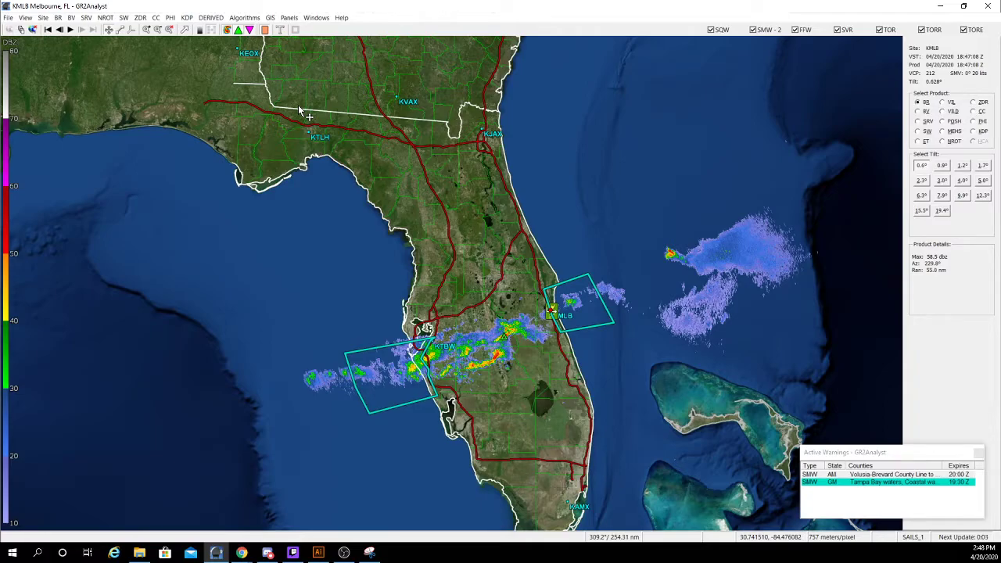
Split the map into two panels and show base velocity (BV) beside the base reflectivity over central Florida.
scroll(476, 313, up, 3)
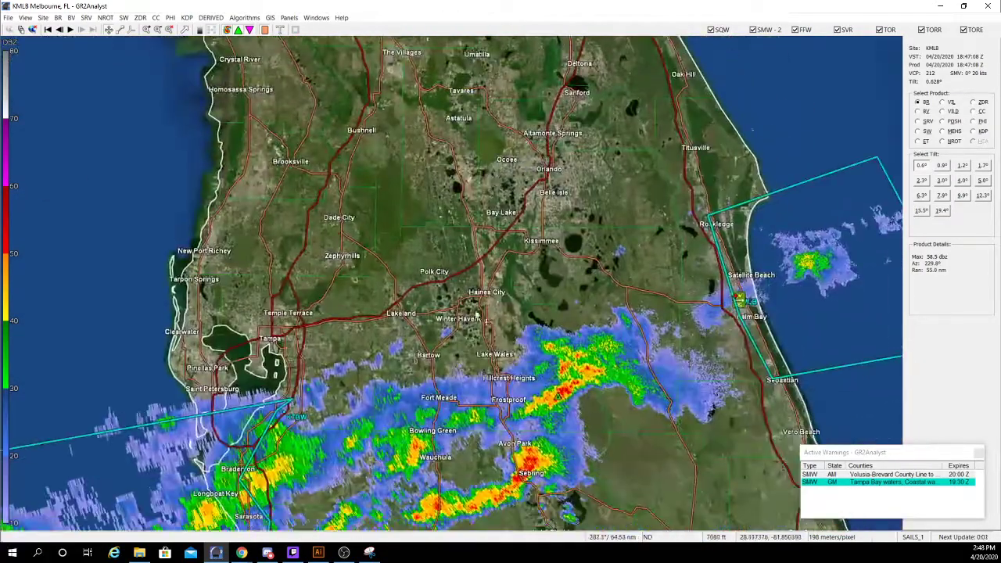
scroll(477, 314, down, 3)
scroll(431, 339, up, 3)
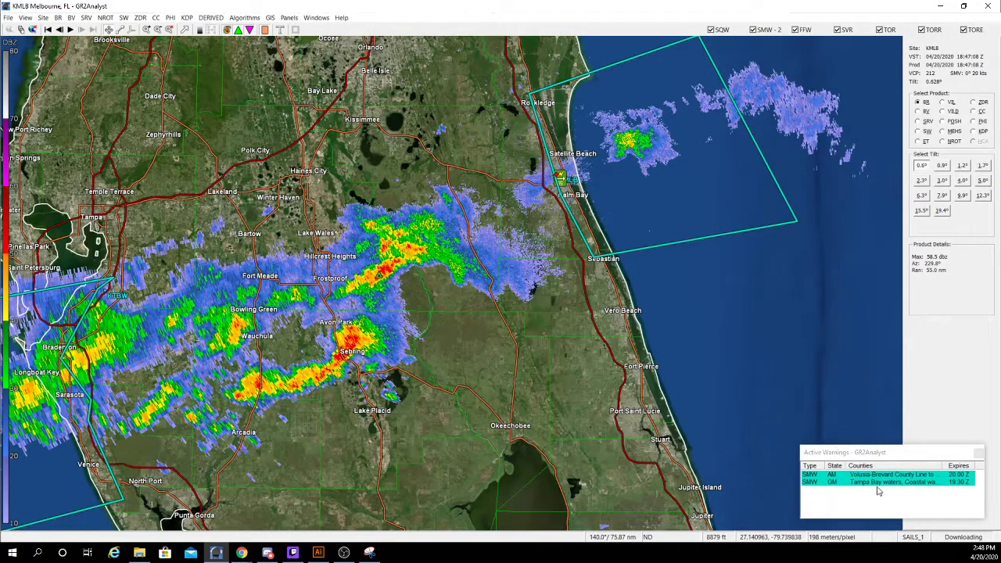
scroll(482, 398, down, 3)
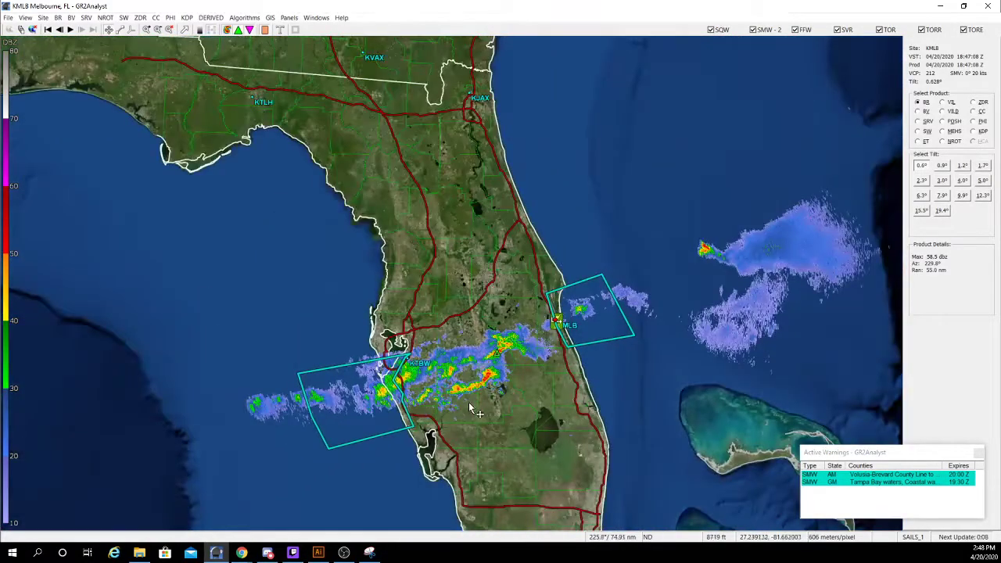
click(289, 18)
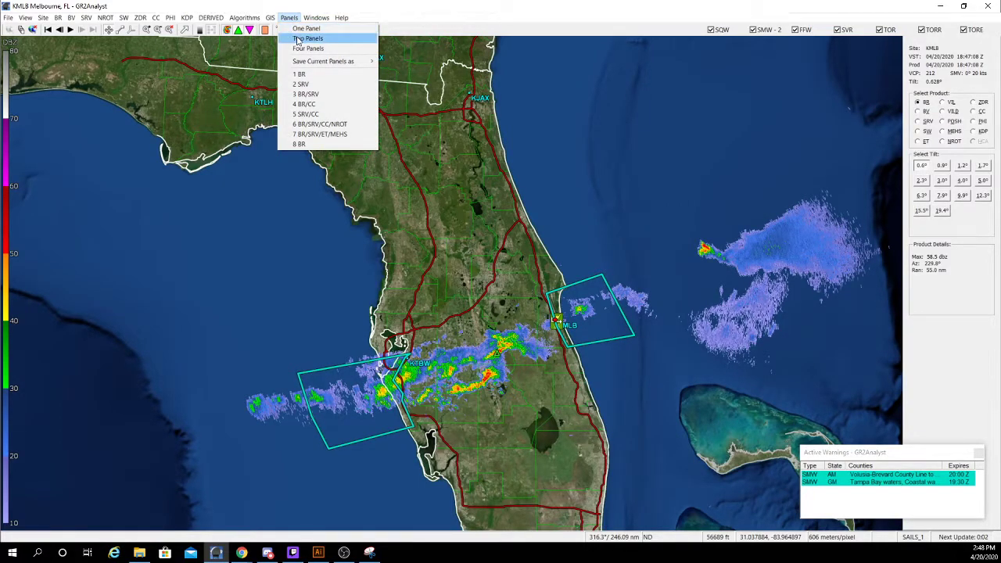
click(305, 38)
drag(682, 284, 681, 210)
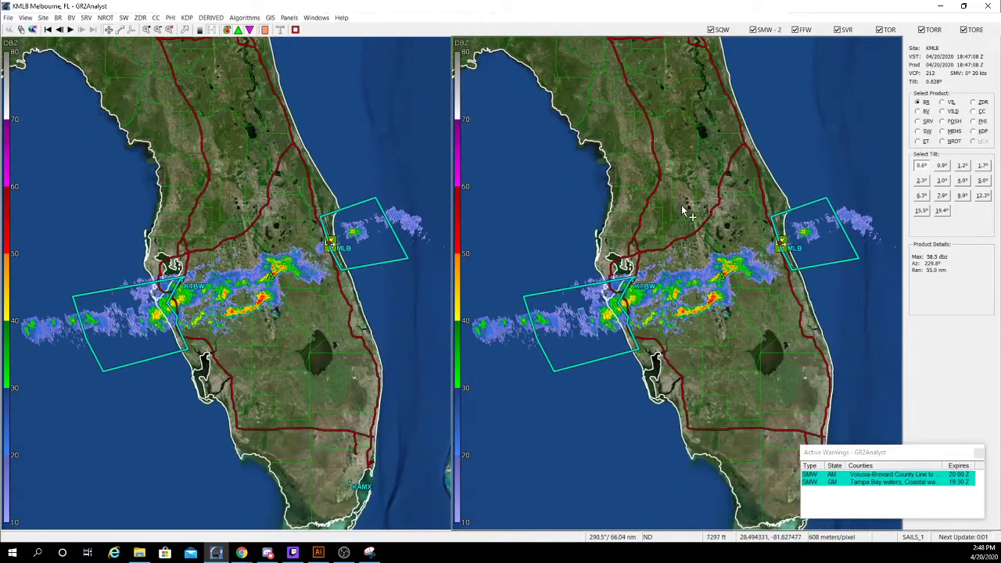
click(918, 111)
scroll(677, 332, up, 3)
scroll(677, 331, up, 2)
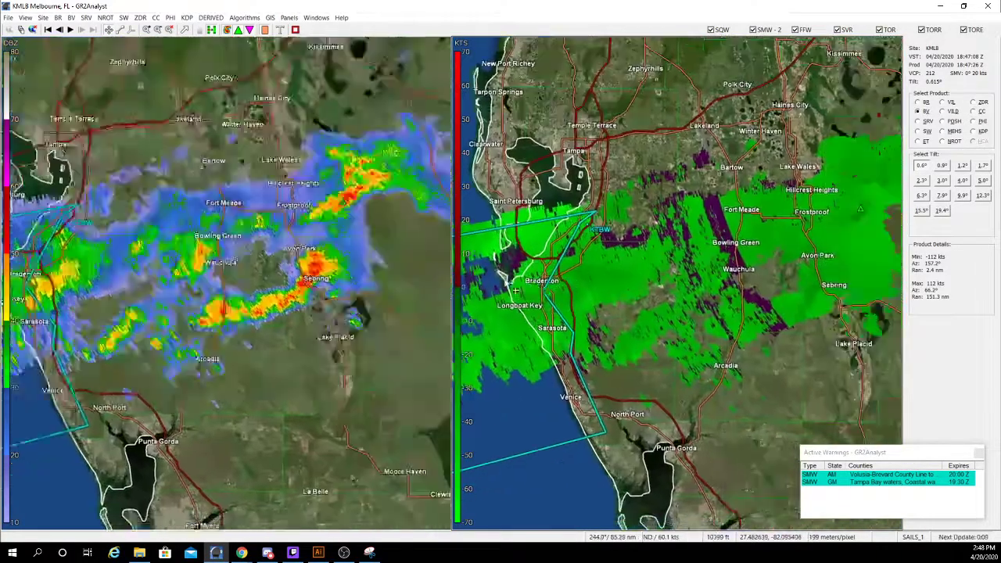
drag(677, 332, 620, 268)
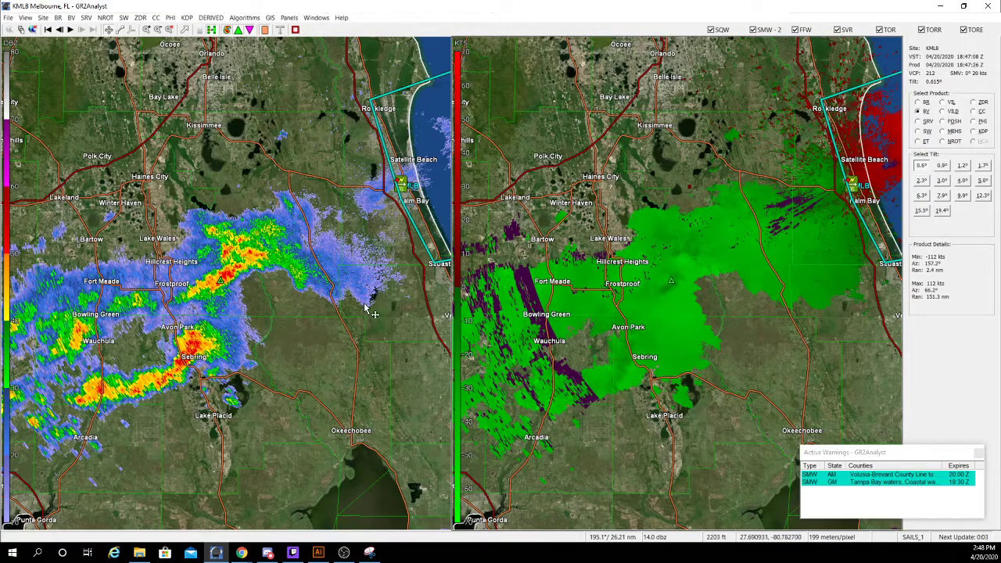
Activate the reflectivity panel, then expand the view to four panels and select the base velocity panel.
click(331, 301)
scroll(332, 322, down, 3)
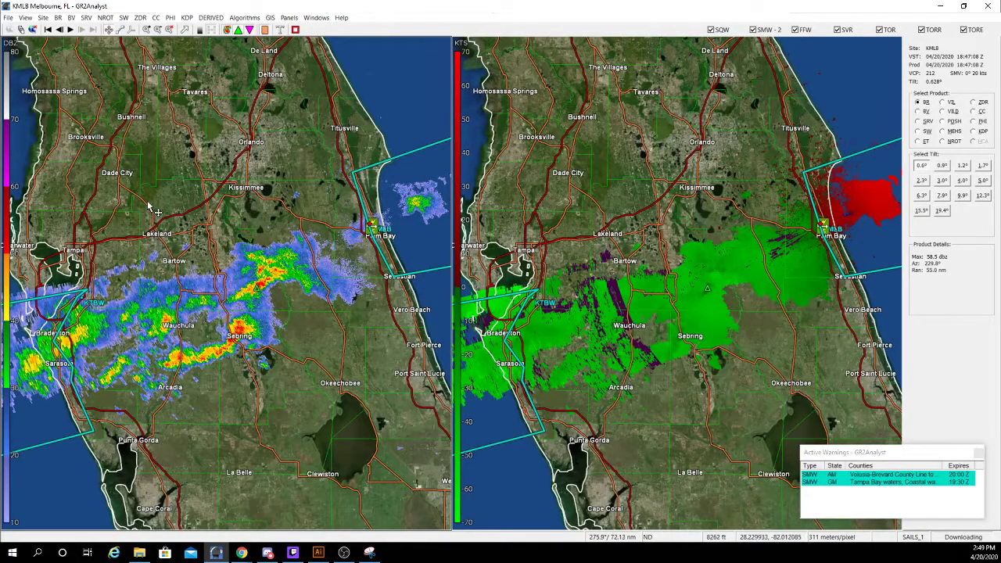
scroll(309, 344, up, 2)
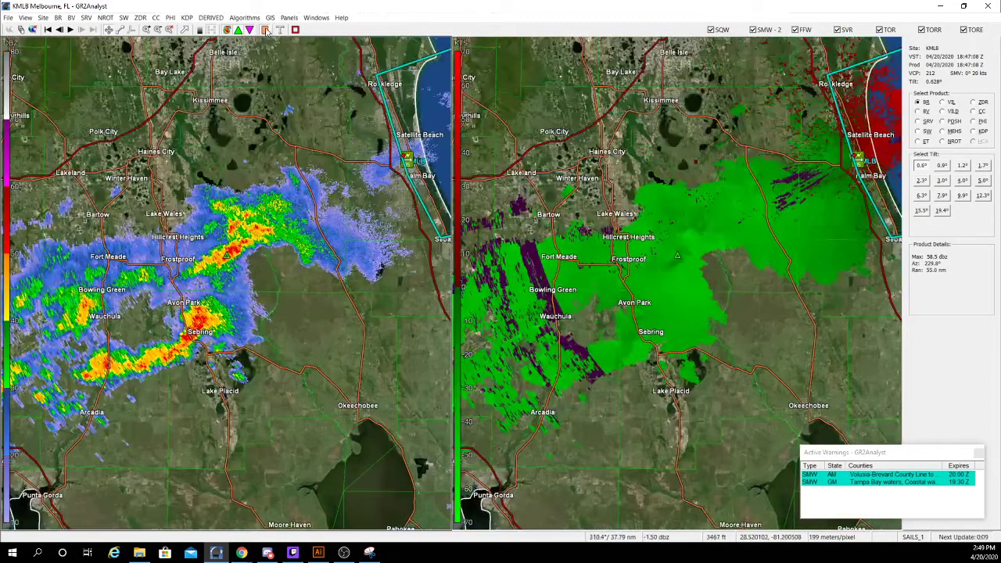
click(288, 17)
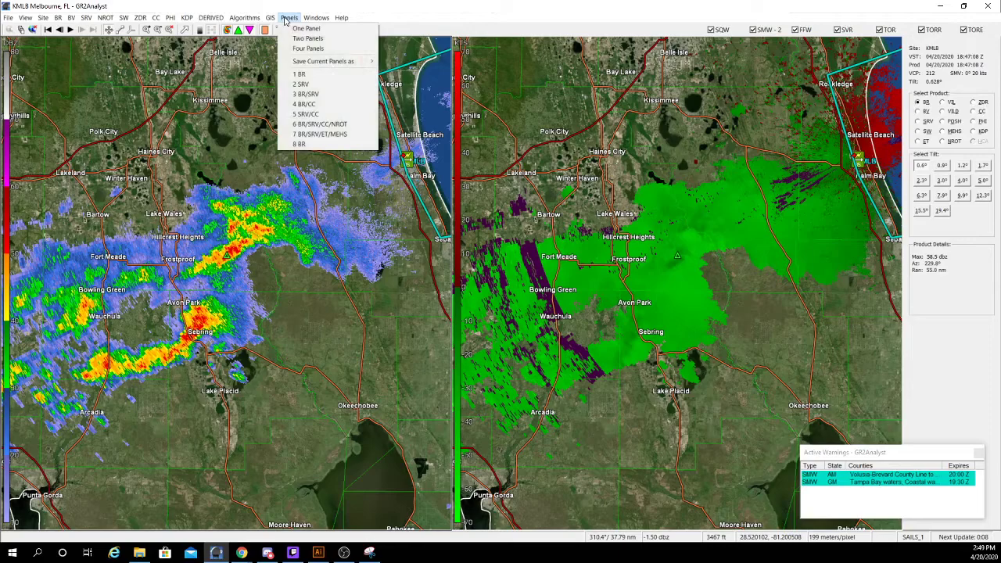
click(313, 49)
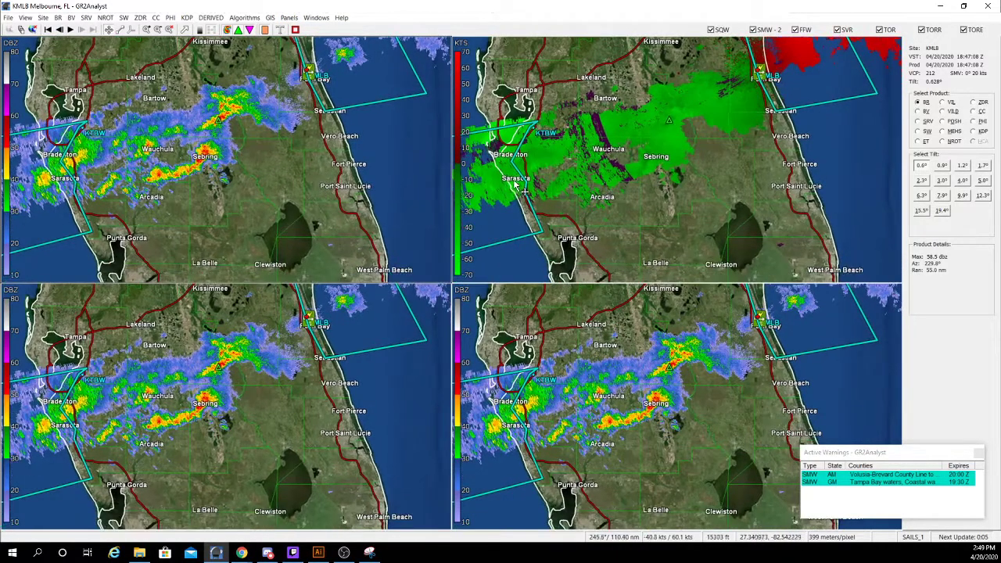
click(522, 190)
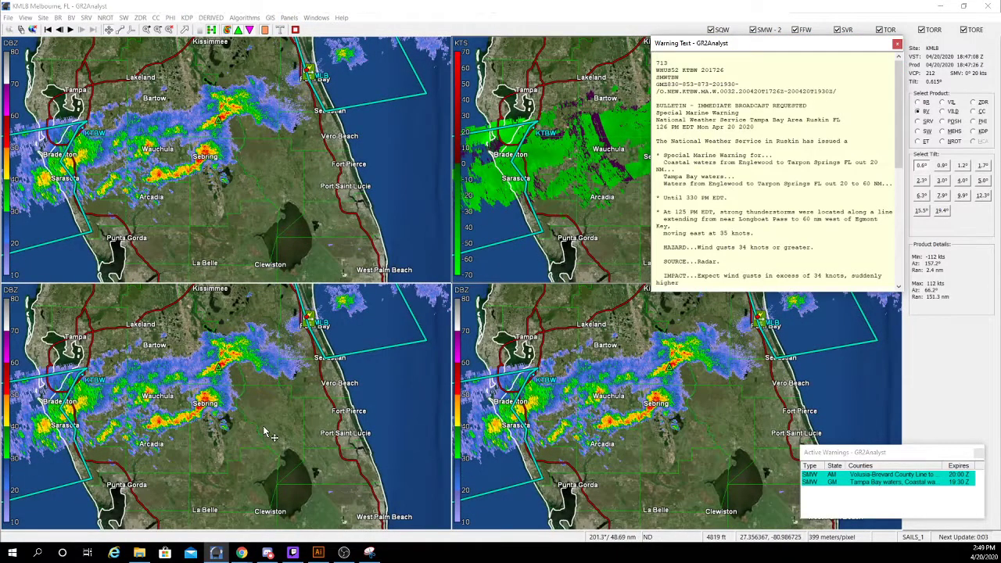
Close the warning text and show correlation coefficient (CC) and differential reflectivity (ZDR) in the two lower panels over central Florida.
click(897, 43)
click(402, 393)
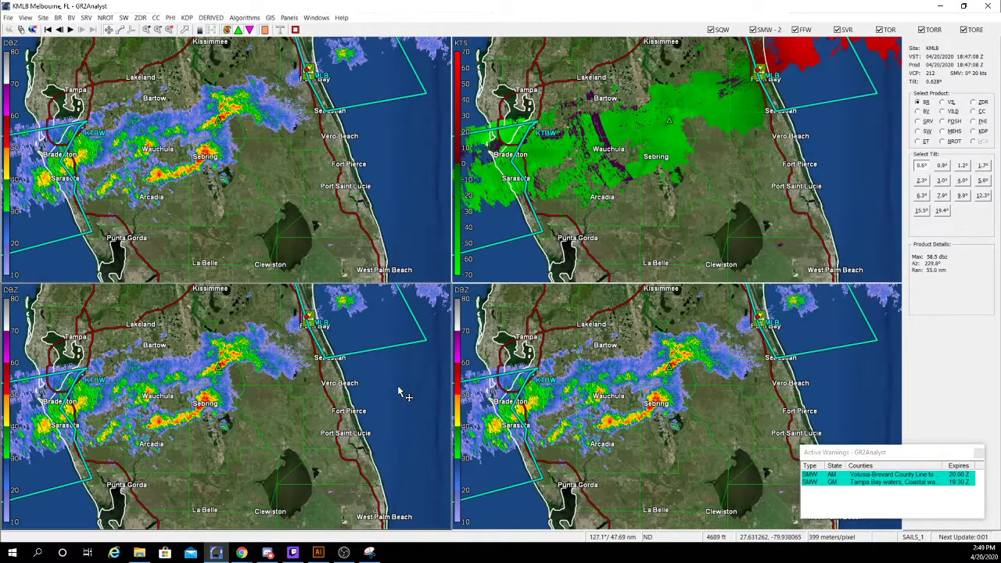
click(973, 111)
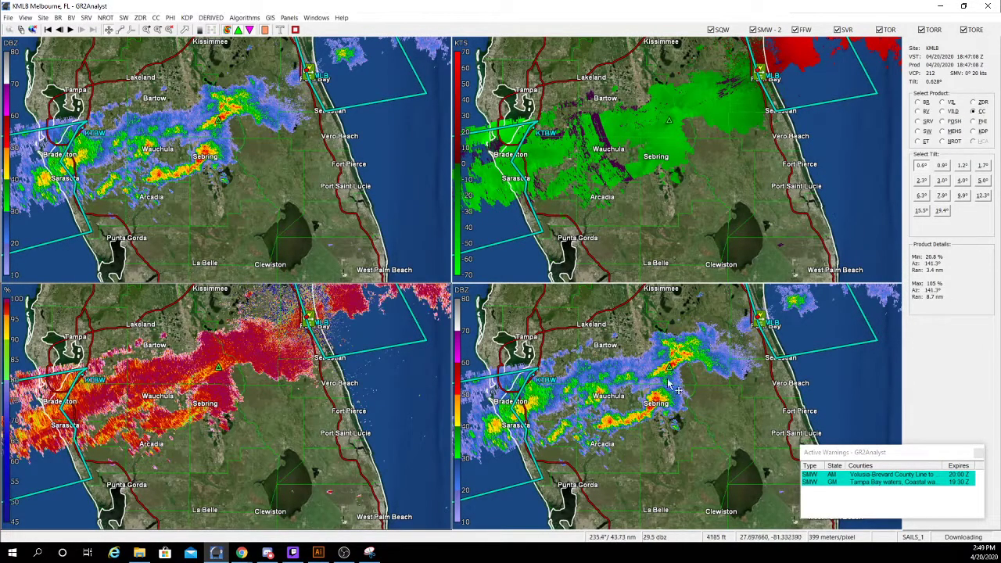
click(974, 102)
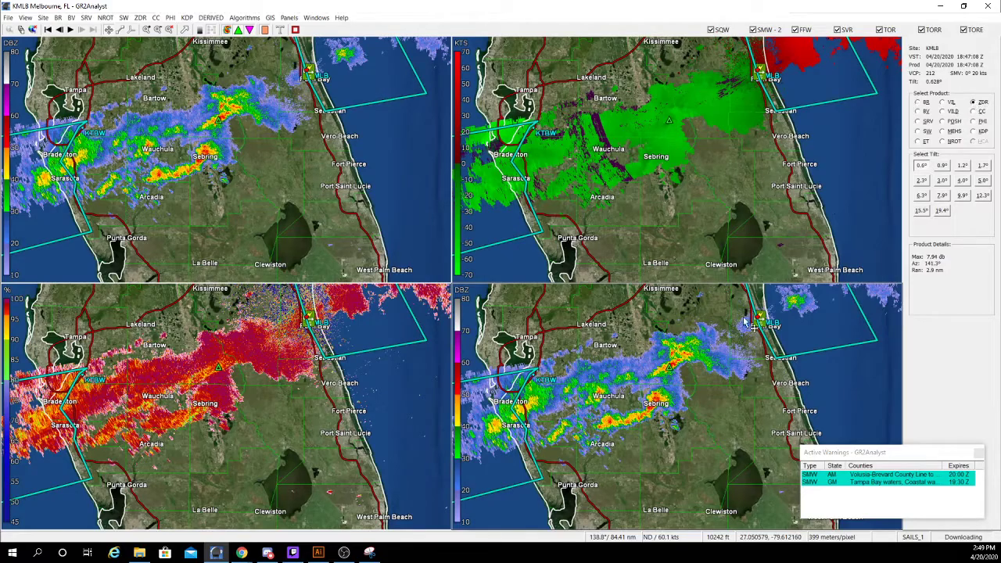
scroll(559, 389, up, 3)
drag(559, 388, 537, 412)
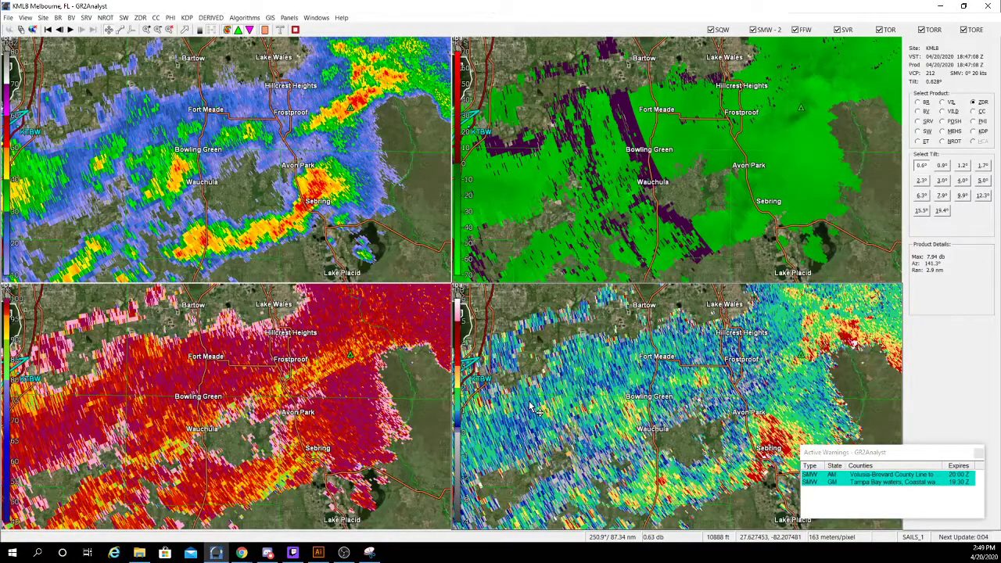
Return the map to a single panel showing base reflectivity.
click(288, 17)
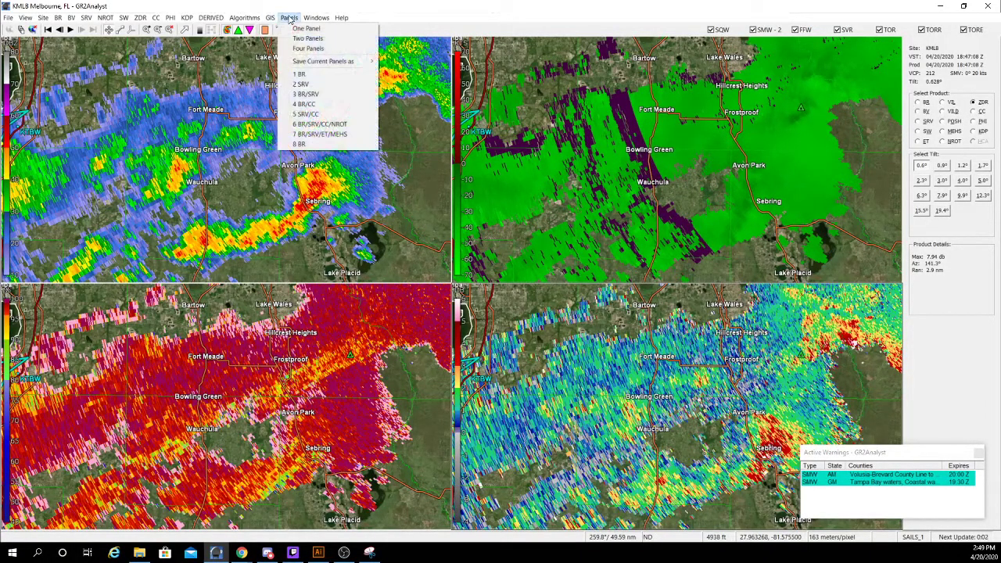
click(298, 30)
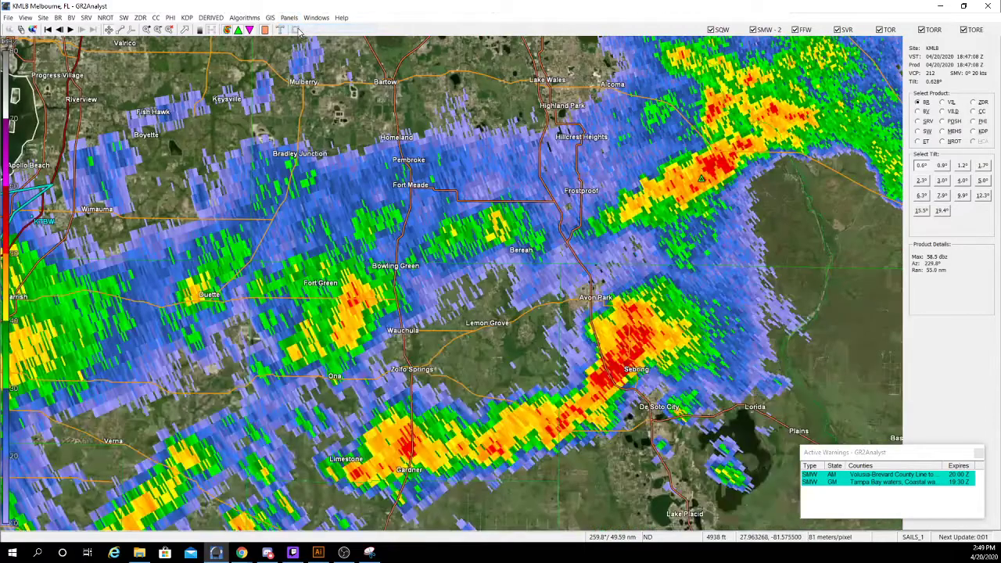
Open the Placefile Manager, place it over the map to view its empty list, and close it.
click(290, 17)
mouse_move(306, 19)
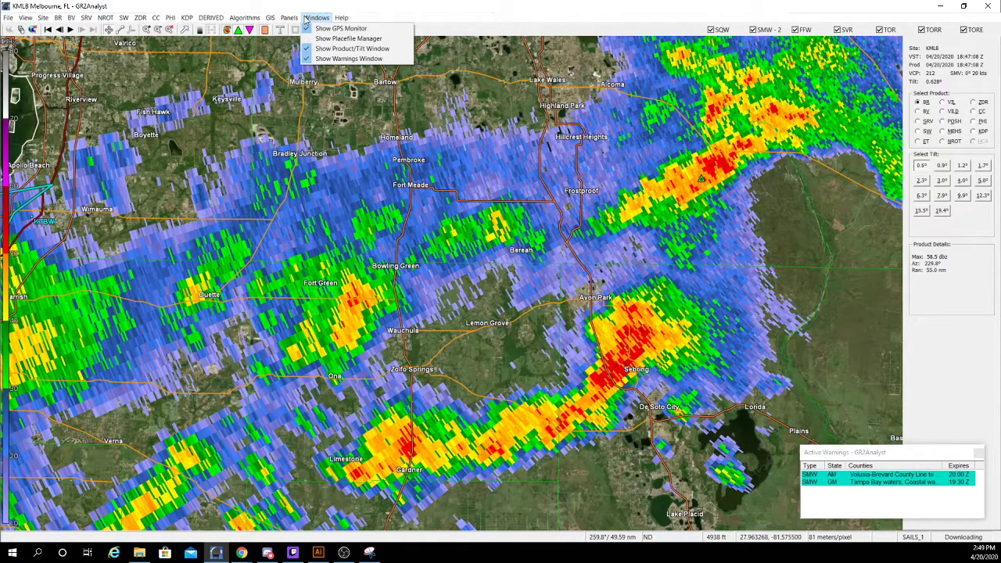
click(348, 39)
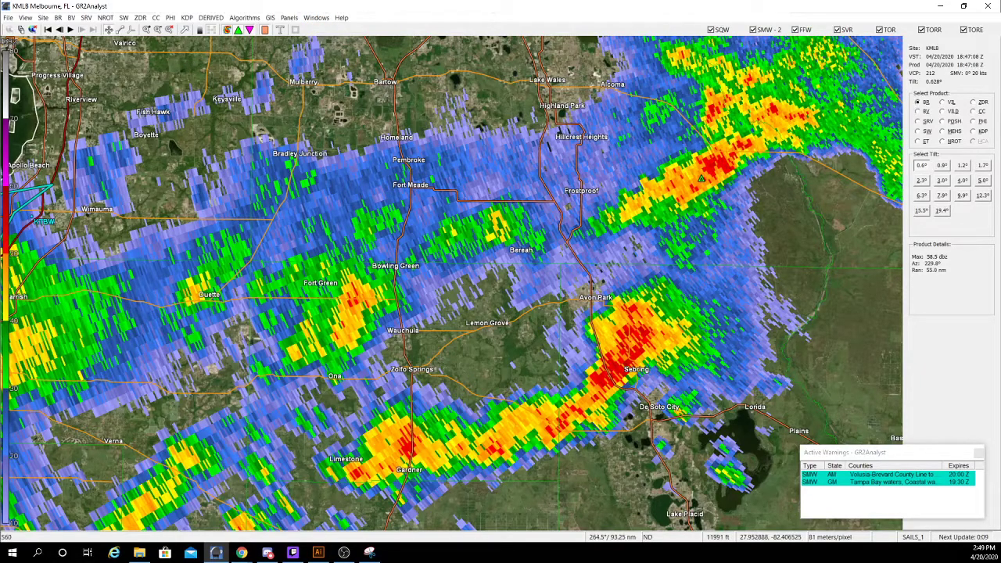
drag(74, 42, 196, 102)
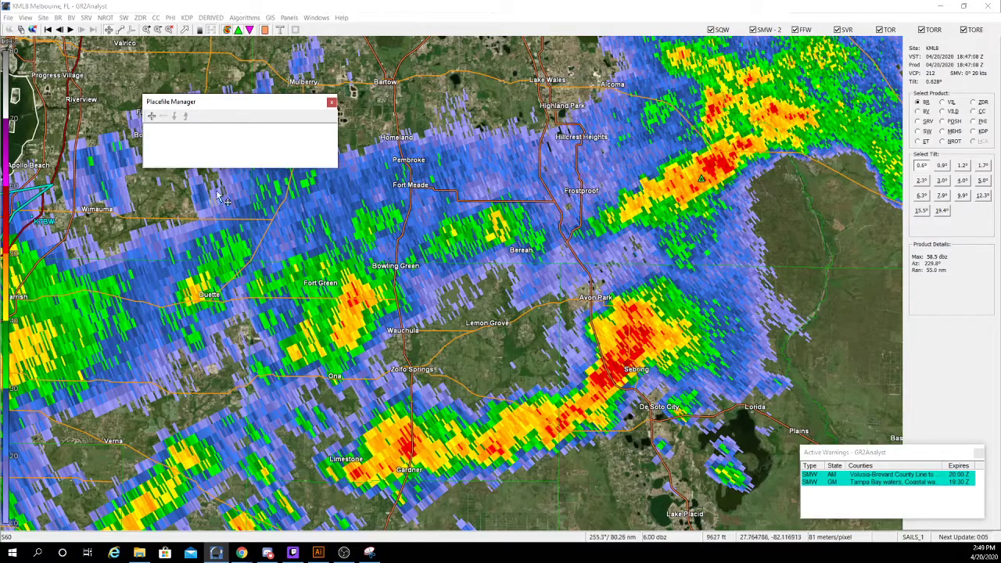
scroll(175, 164, down, 5)
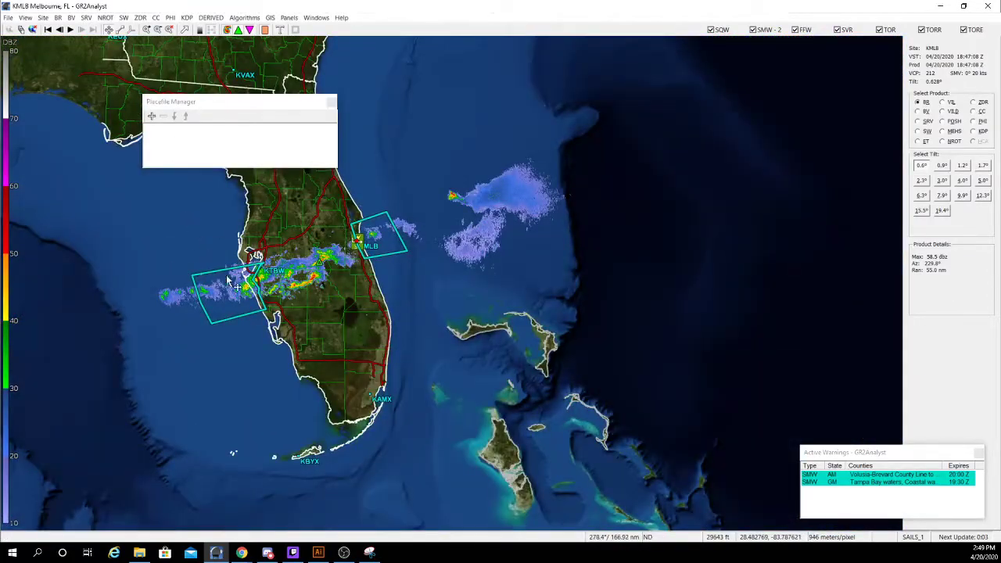
drag(187, 219, 255, 306)
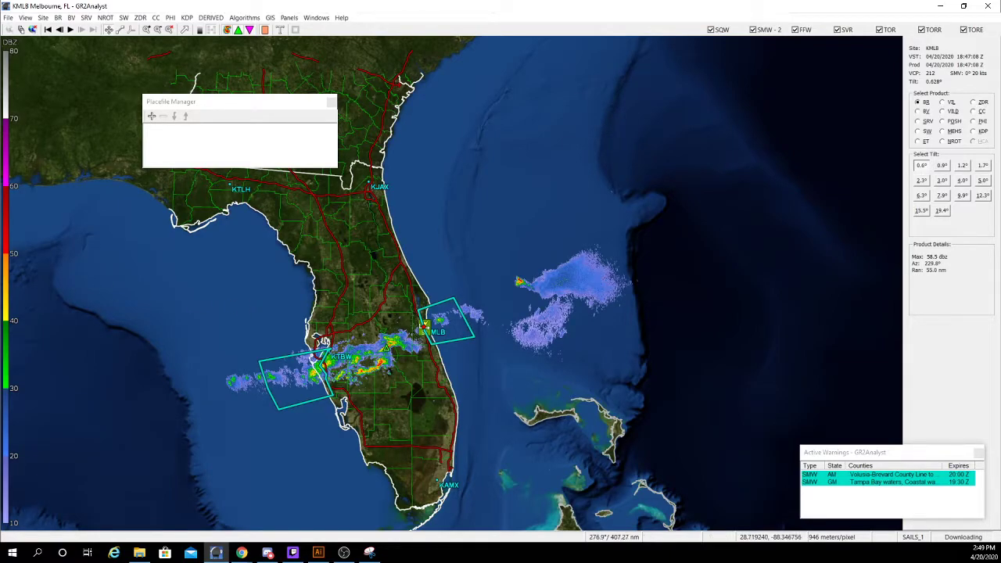
drag(262, 215, 227, 146)
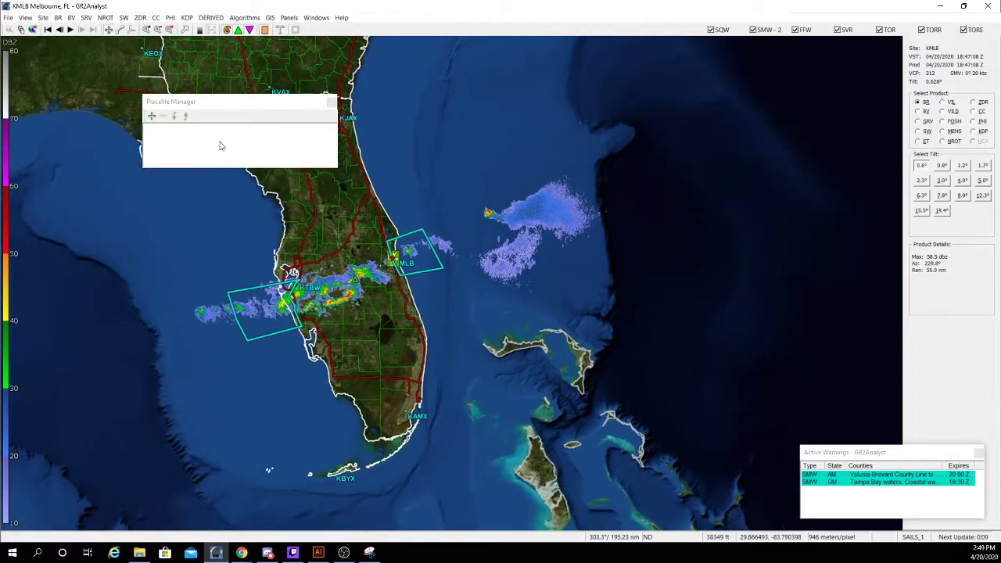
click(170, 118)
click(330, 102)
scroll(338, 176, up, 3)
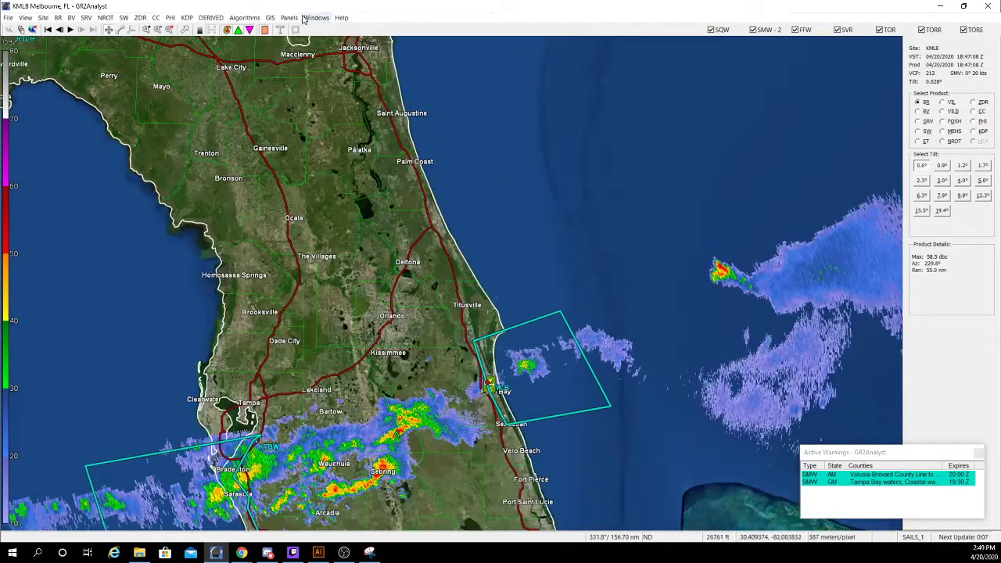
Hide the product/tilt and active warnings windows, restore both, and move the warnings list over the Atlantic off southeast Florida.
click(309, 17)
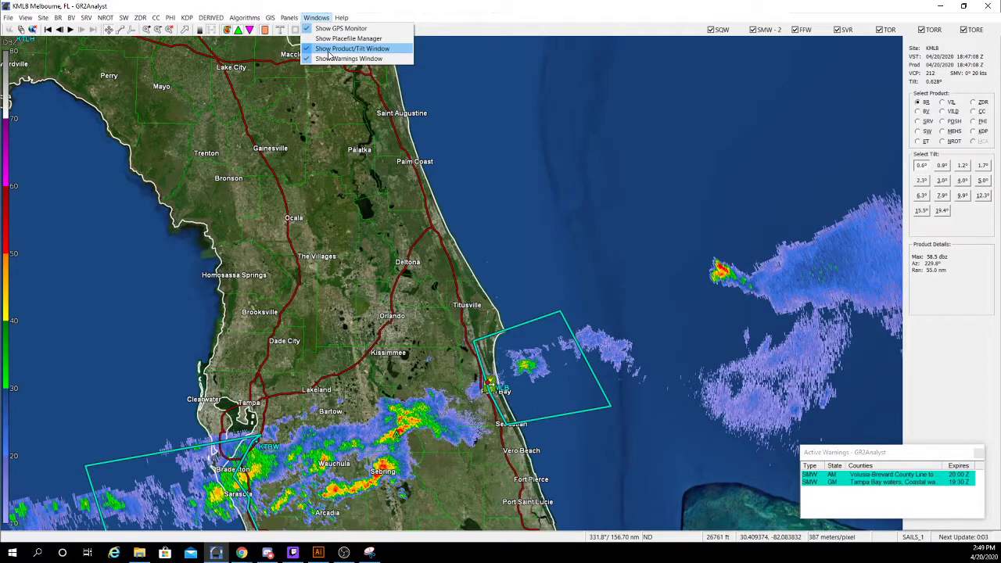
click(329, 50)
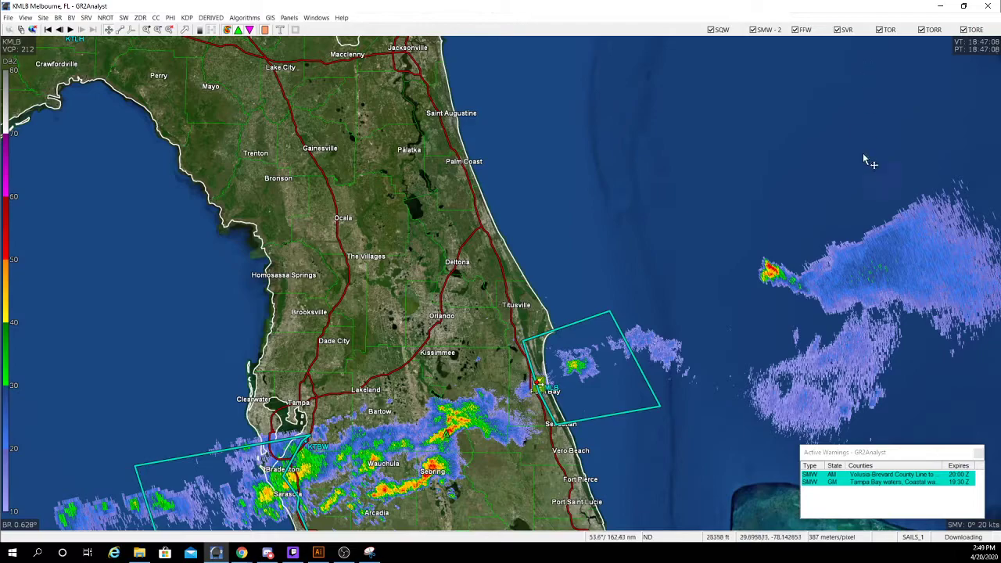
drag(931, 452, 612, 221)
click(316, 17)
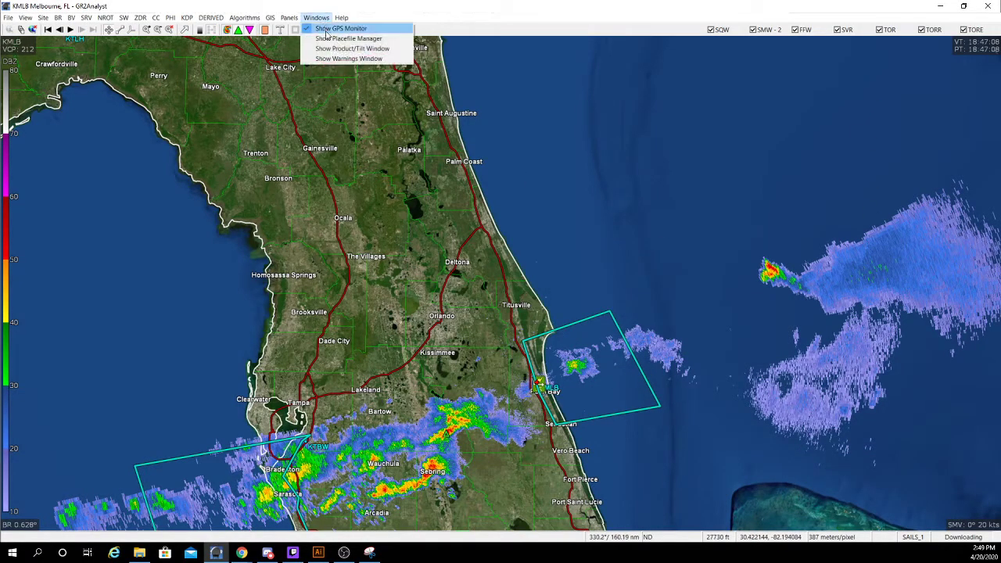
click(344, 49)
click(316, 18)
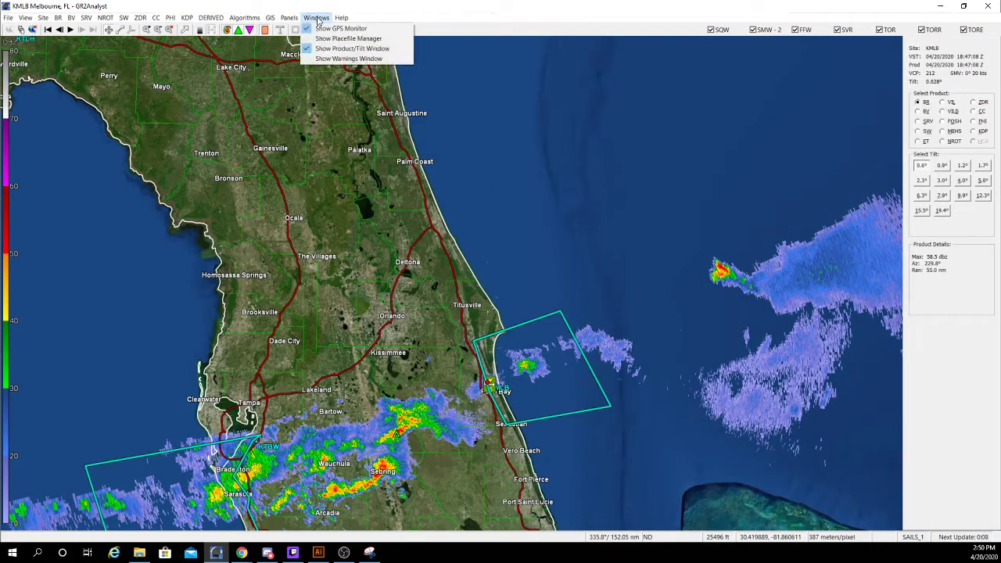
click(344, 59)
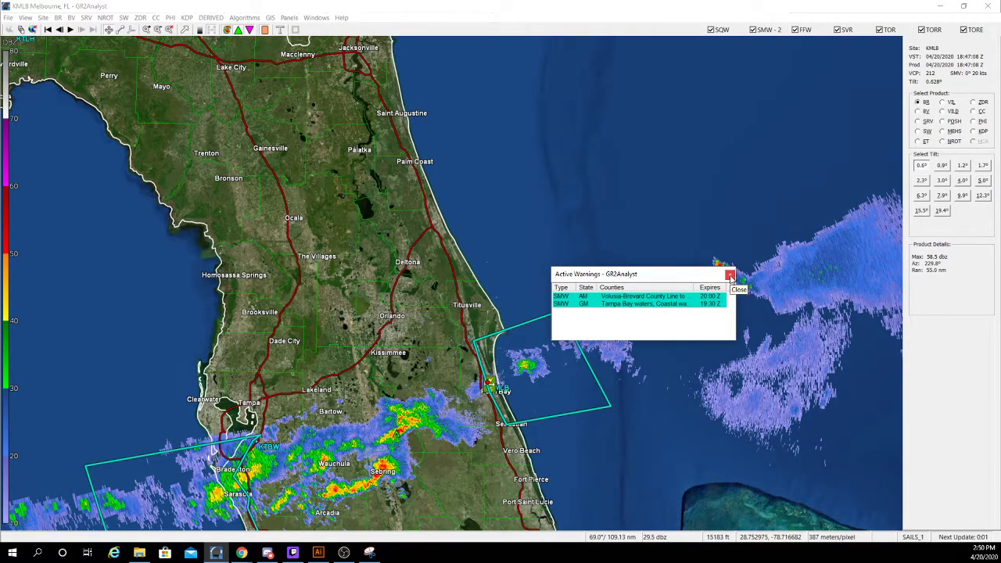
drag(600, 273, 717, 419)
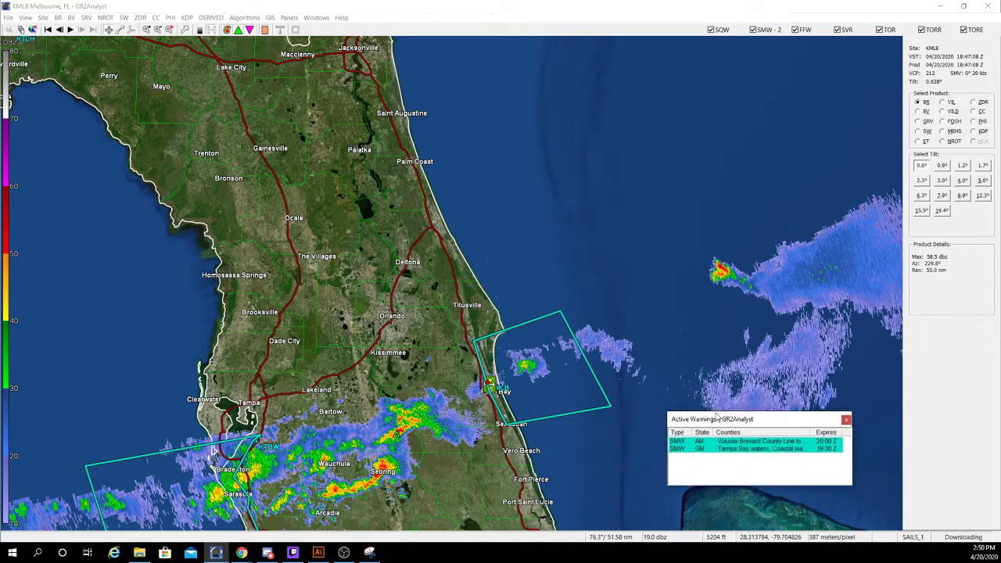
Open the warning text from the special marine warning polygon off Sebastian on the Atlantic coast.
scroll(617, 404, up, 3)
scroll(614, 404, down, 4)
drag(614, 404, 591, 336)
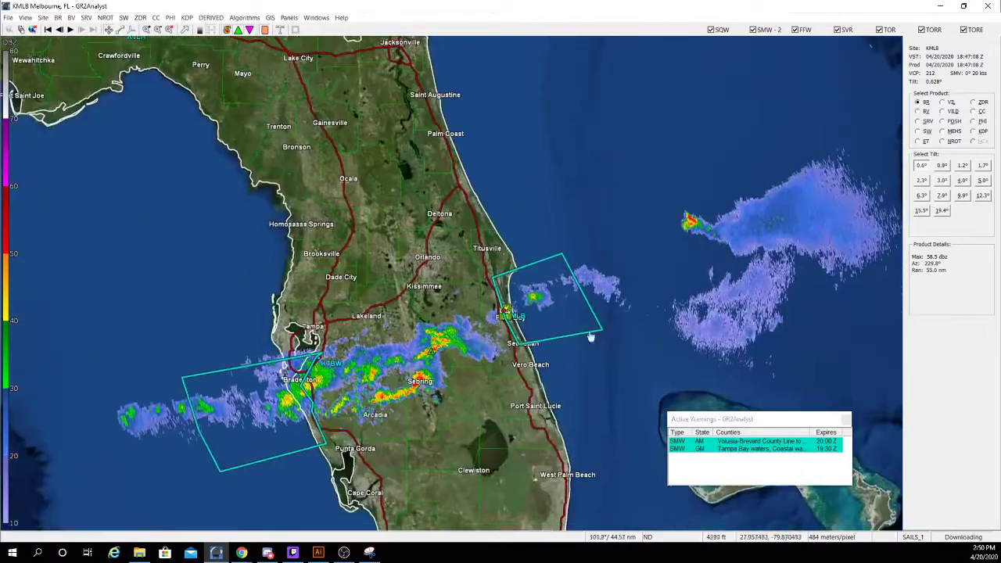
scroll(563, 376, up, 3)
click(490, 269)
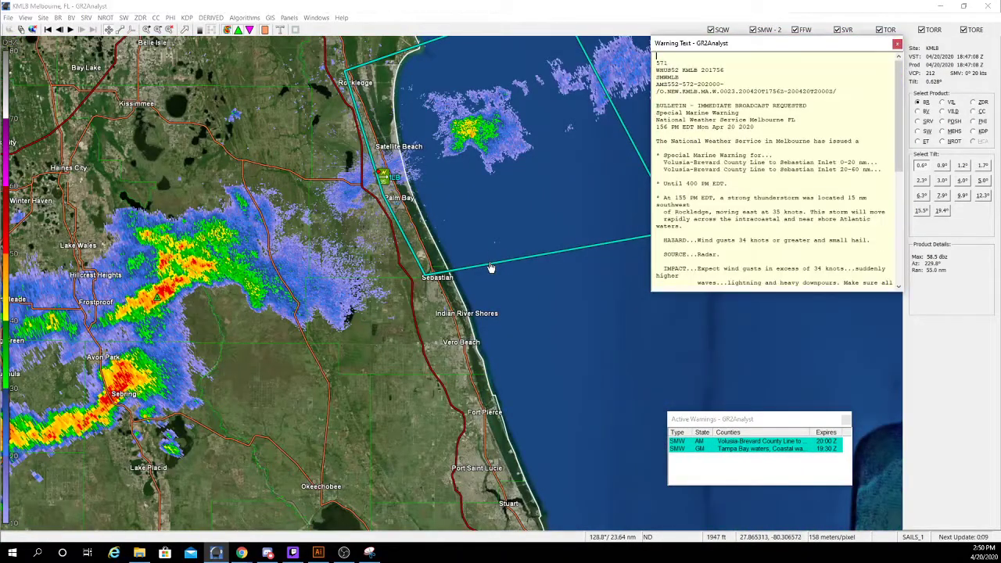
Read the marine warning text through its hazards, impacted locations and hail and wind entries, then close it.
scroll(746, 195, down, 3)
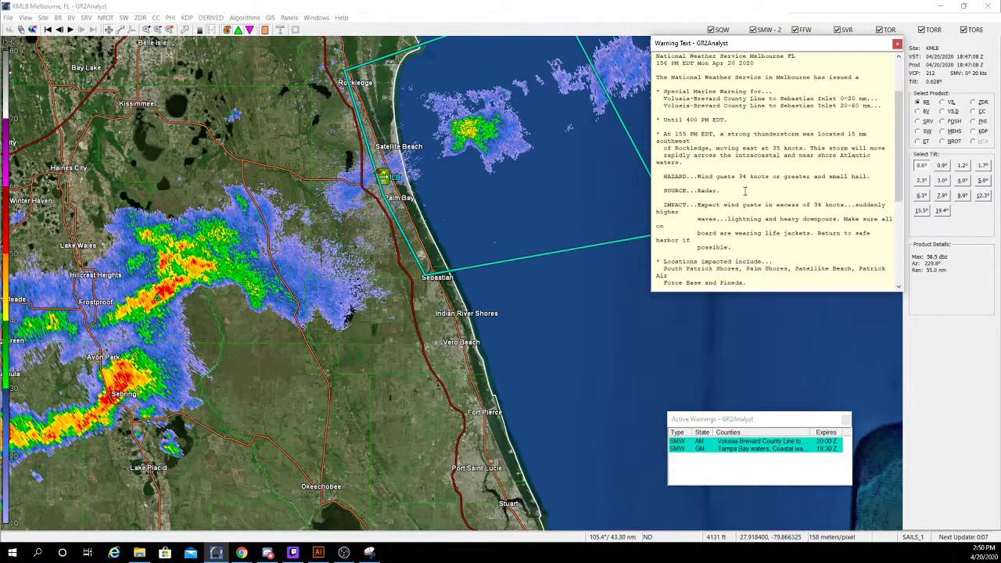
scroll(749, 227, up, 3)
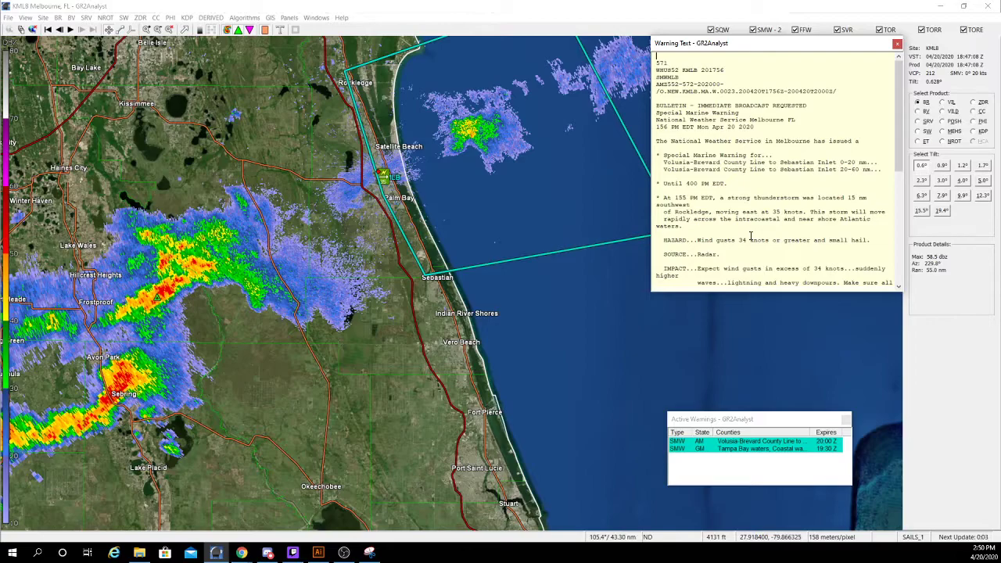
scroll(742, 204, down, 5)
scroll(727, 180, up, 3)
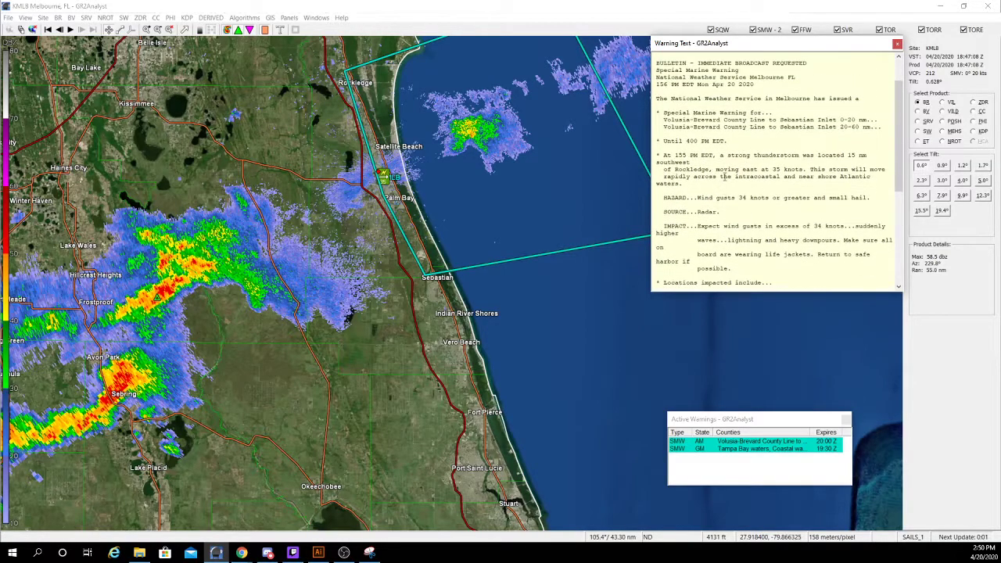
scroll(724, 176, down, 3)
scroll(725, 176, up, 2)
scroll(725, 177, up, 3)
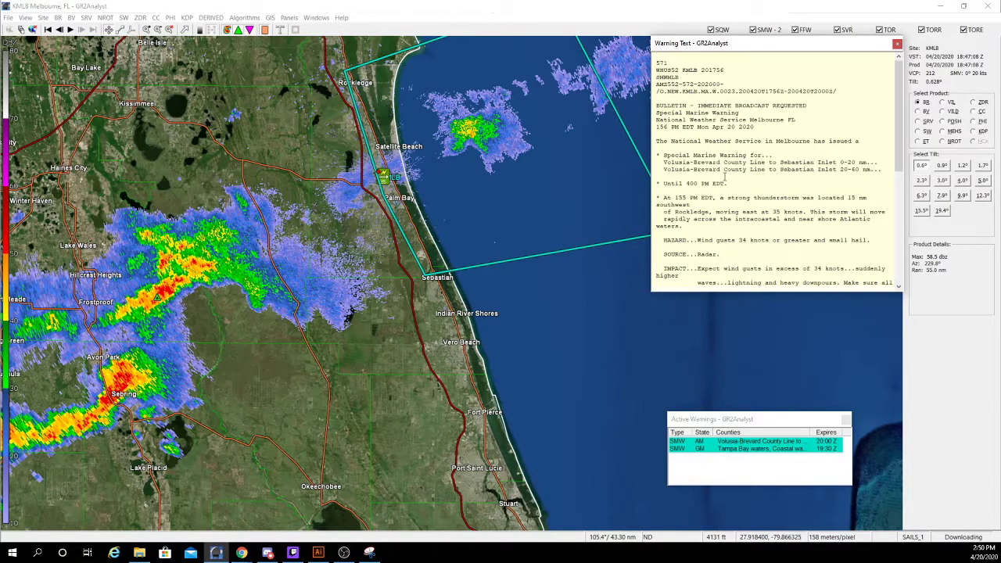
scroll(725, 177, down, 3)
scroll(728, 181, up, 3)
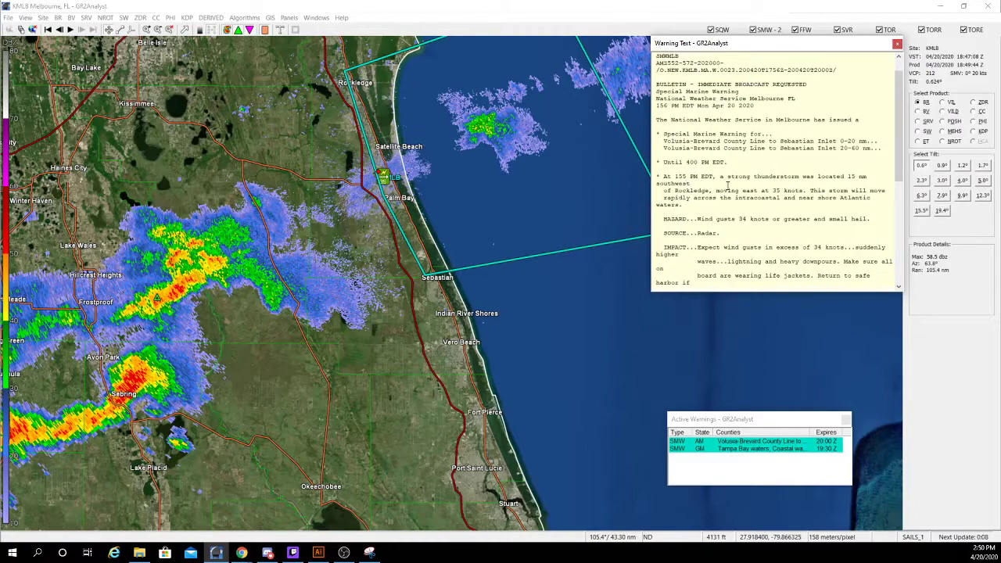
scroll(730, 185, down, 10)
mouse_move(704, 266)
mouse_down()
mouse_move(661, 233)
mouse_move(661, 247)
mouse_move(710, 258)
mouse_move(666, 254)
mouse_move(705, 247)
mouse_up()
click(685, 254)
text(<.75IN)
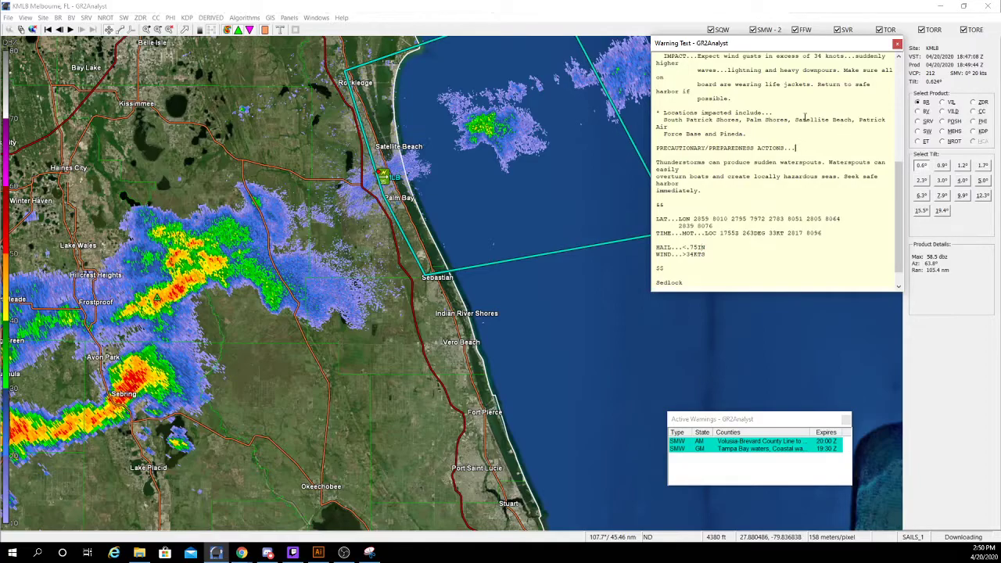
click(897, 44)
Hide the SMW and SQW warning types on the map and turn both back on.
scroll(860, 55, down, 3)
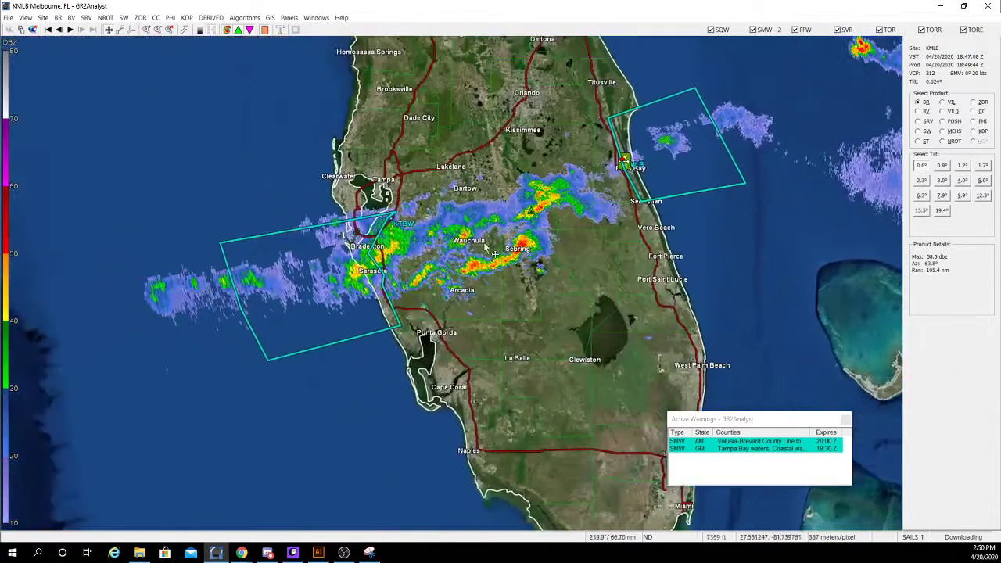
click(753, 30)
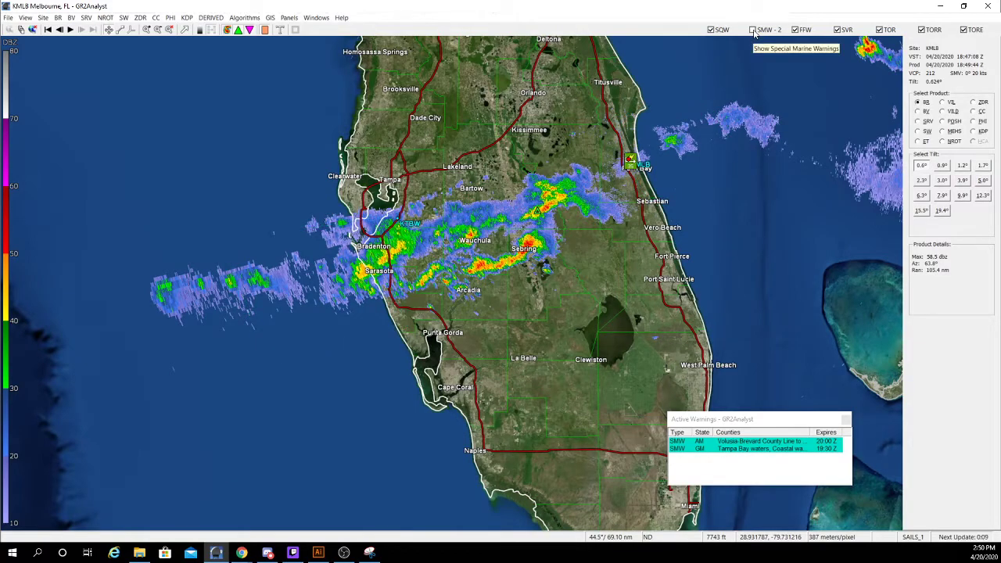
click(710, 30)
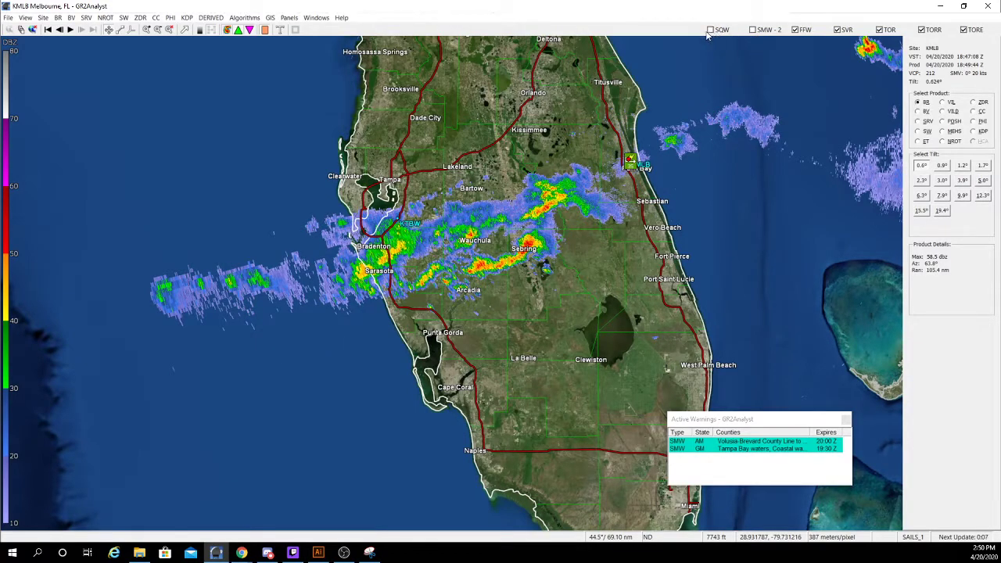
click(712, 32)
click(751, 30)
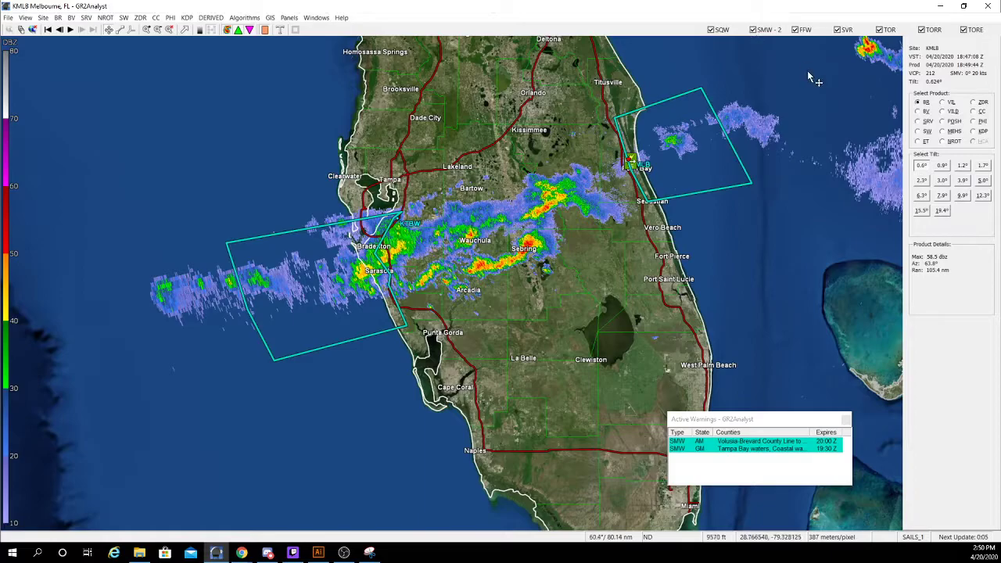
scroll(485, 147, up, 2)
scroll(485, 147, down, 4)
scroll(485, 147, up, 3)
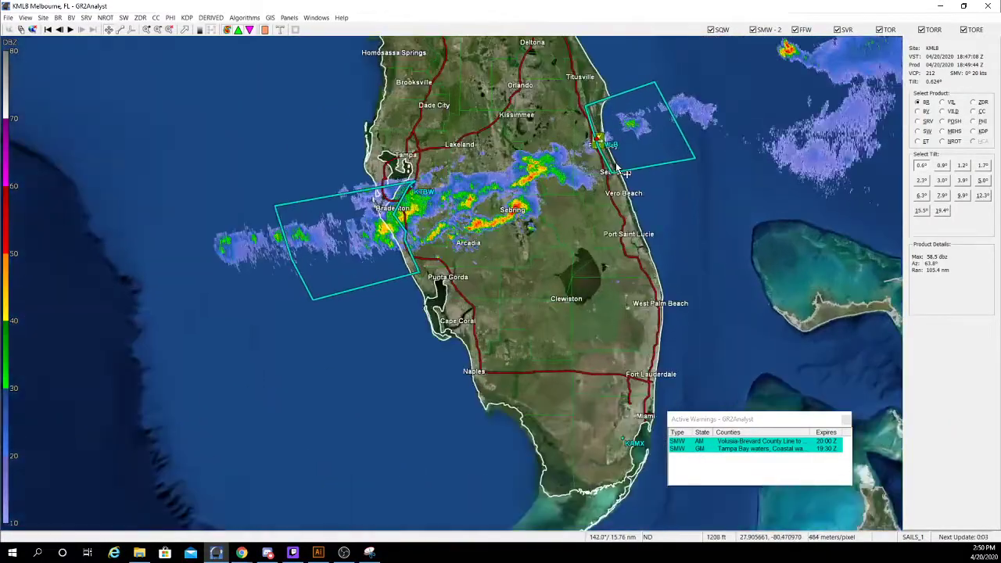
scroll(404, 182, up, 2)
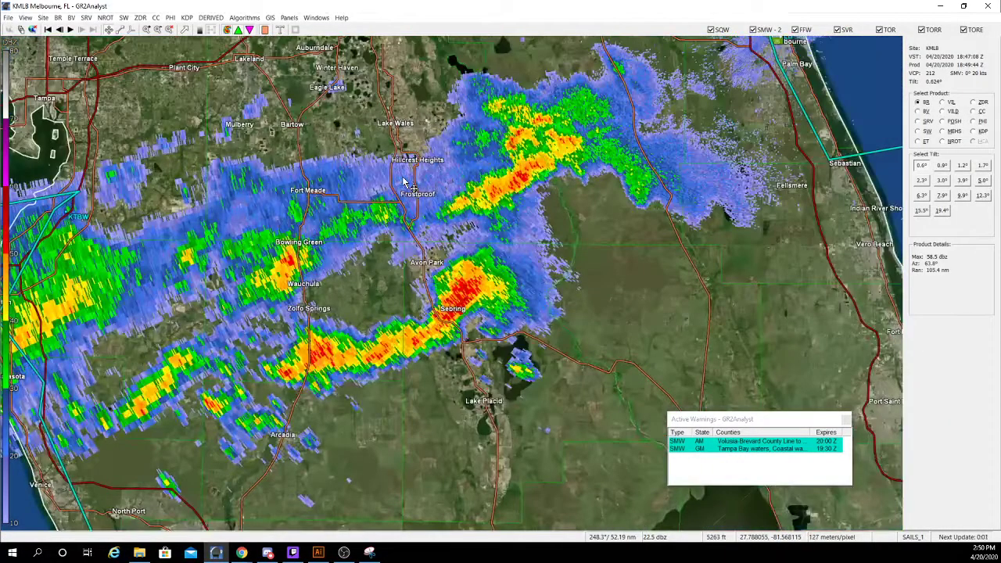
scroll(404, 183, down, 4)
scroll(383, 266, up, 3)
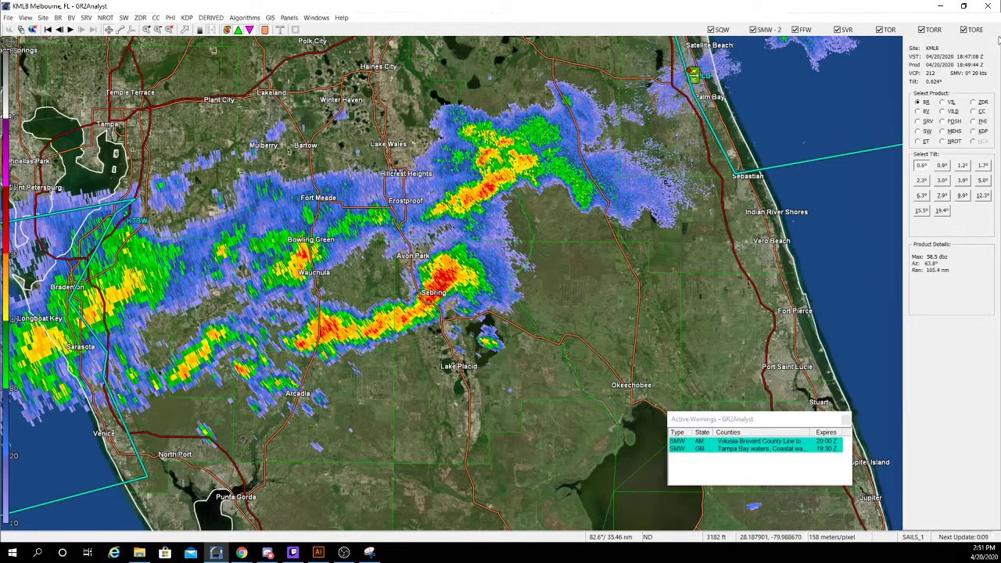
click(309, 19)
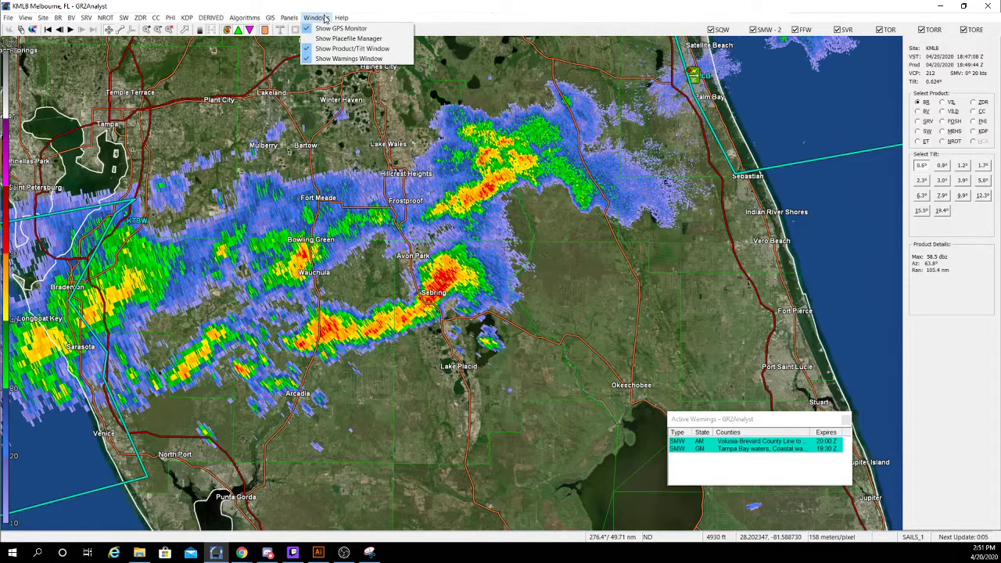
mouse_move(271, 20)
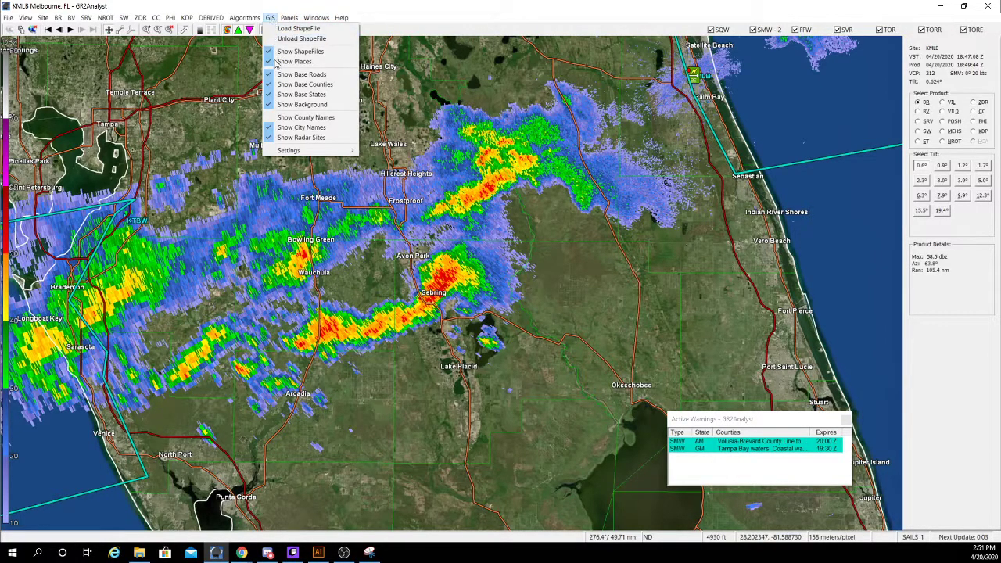
mouse_move(319, 17)
click(557, 239)
scroll(557, 239, down, 4)
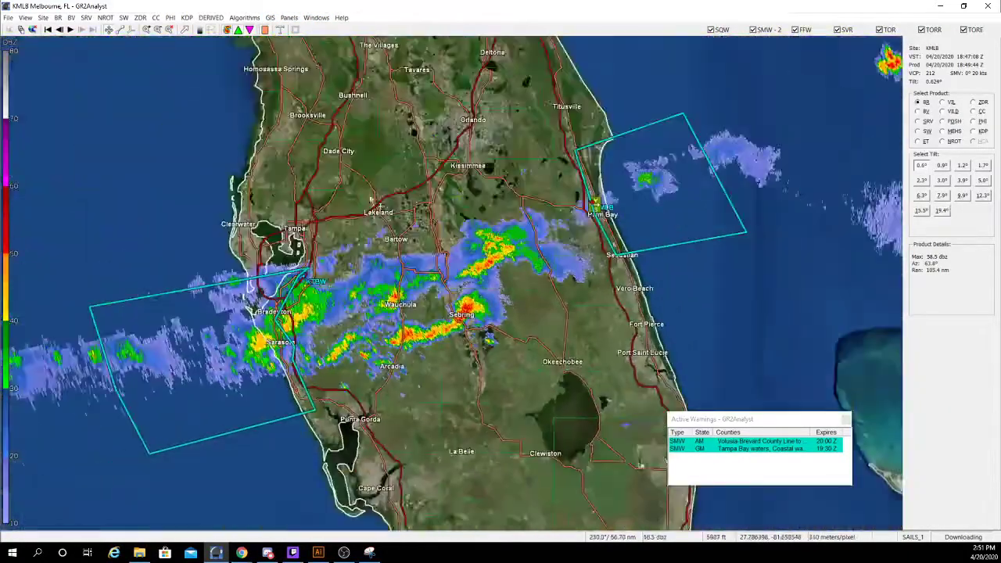
Examine the GIS settings for fonts, city thresholds, radar sites, roads, boundary lines, background colors and NAIP imagery.
click(270, 17)
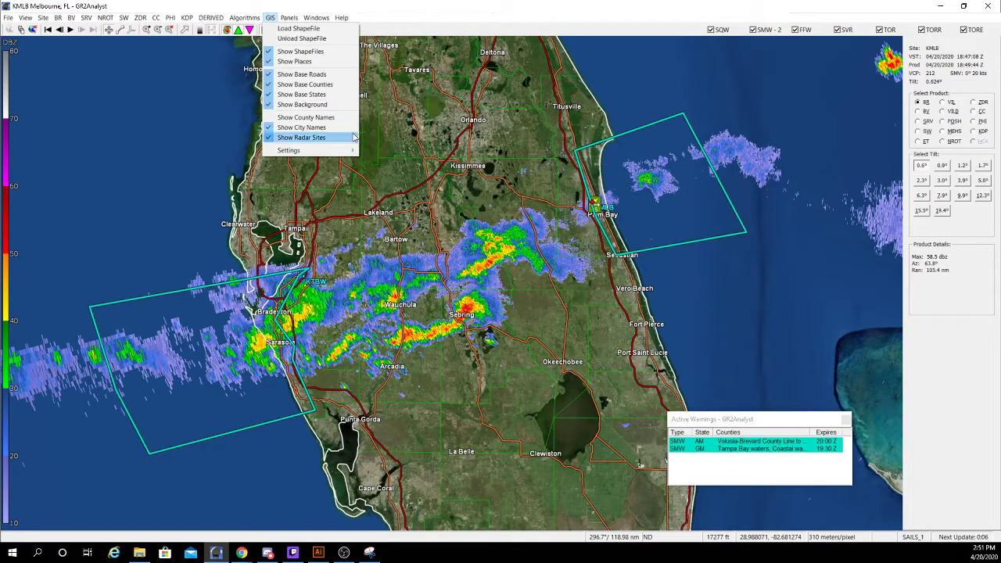
mouse_move(347, 154)
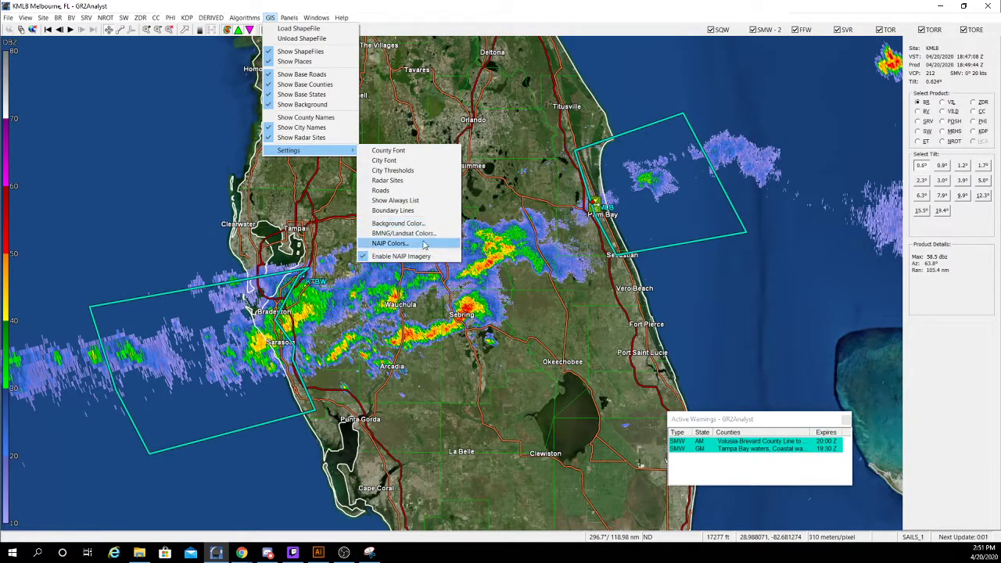
click(513, 256)
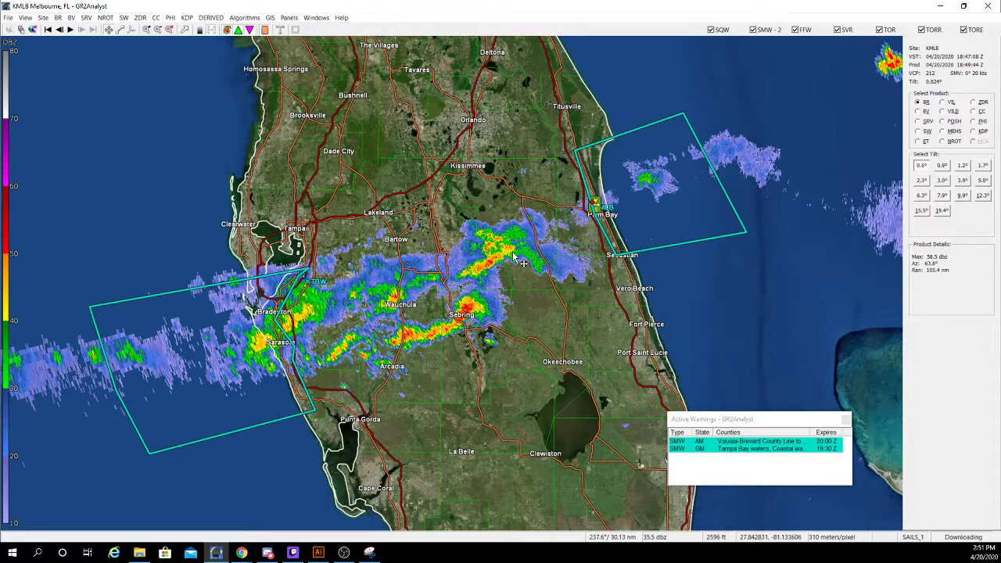